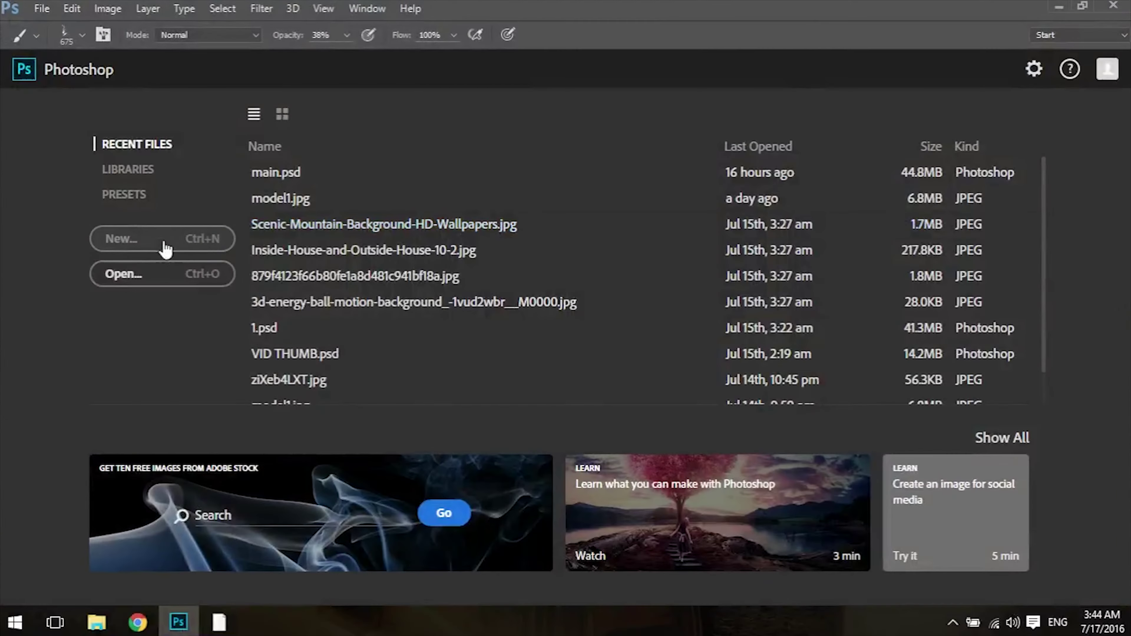
Step: Create a blank 2160 × 1440 px document and switch to the Move tool
left_click(121, 238)
left_click(513, 194)
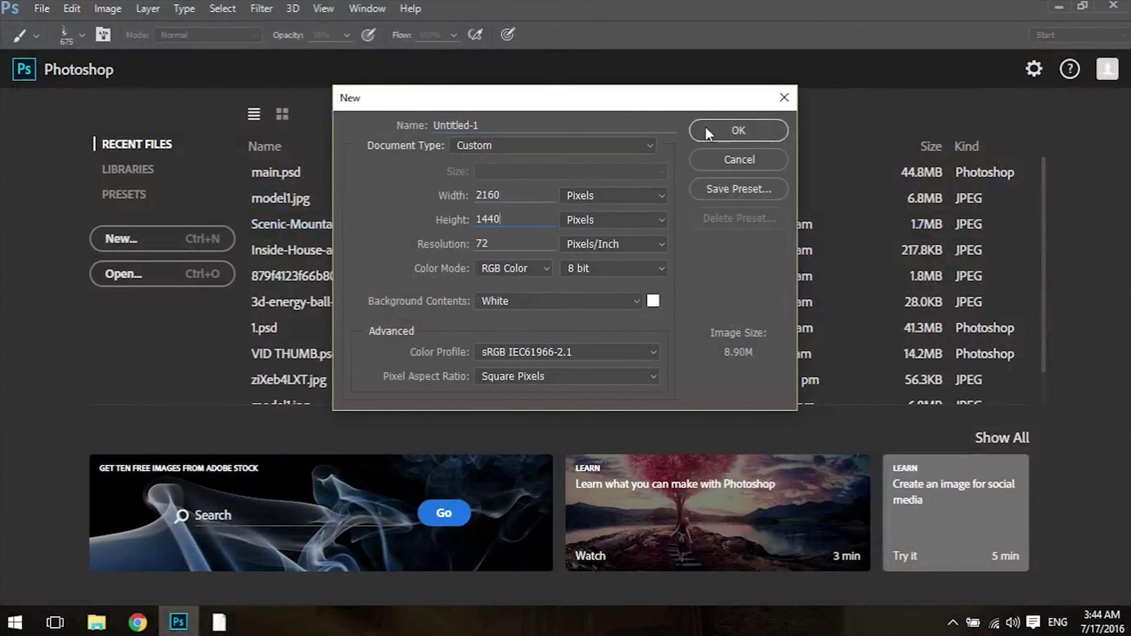
left_click(716, 130)
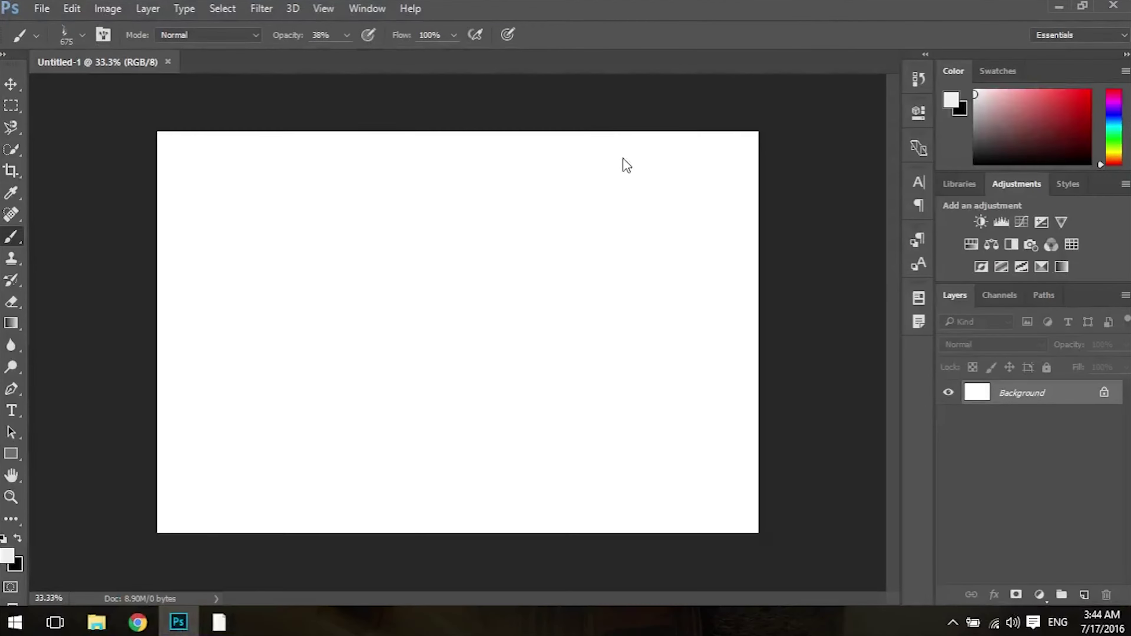
left_click(13, 84)
key("ctrl+plus")
key("ctrl+plus")
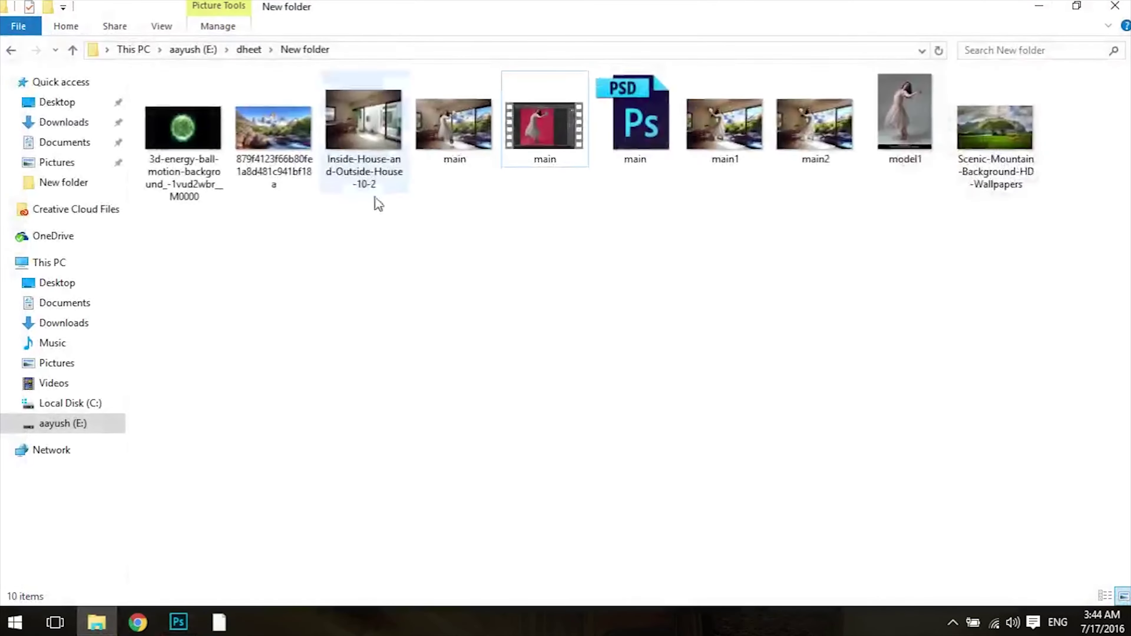
left_click(96, 622)
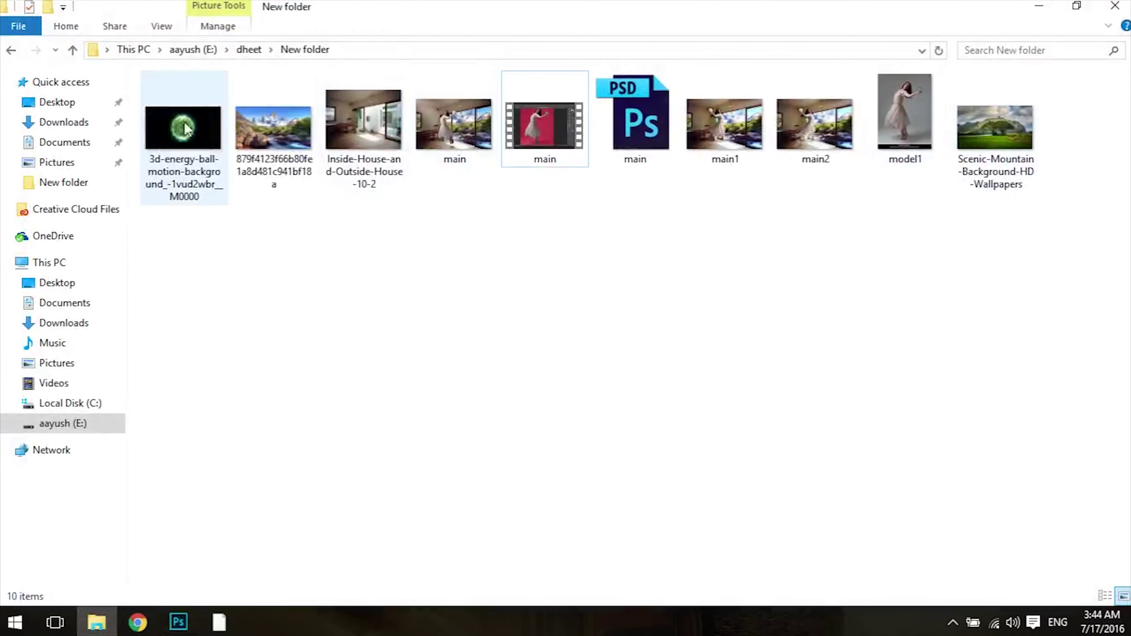
Step: Drag model1.jpg and Inside-House-and-Outside-House-10-2 from the folder into Photoshop
left_click_drag(903, 111, 254, 60)
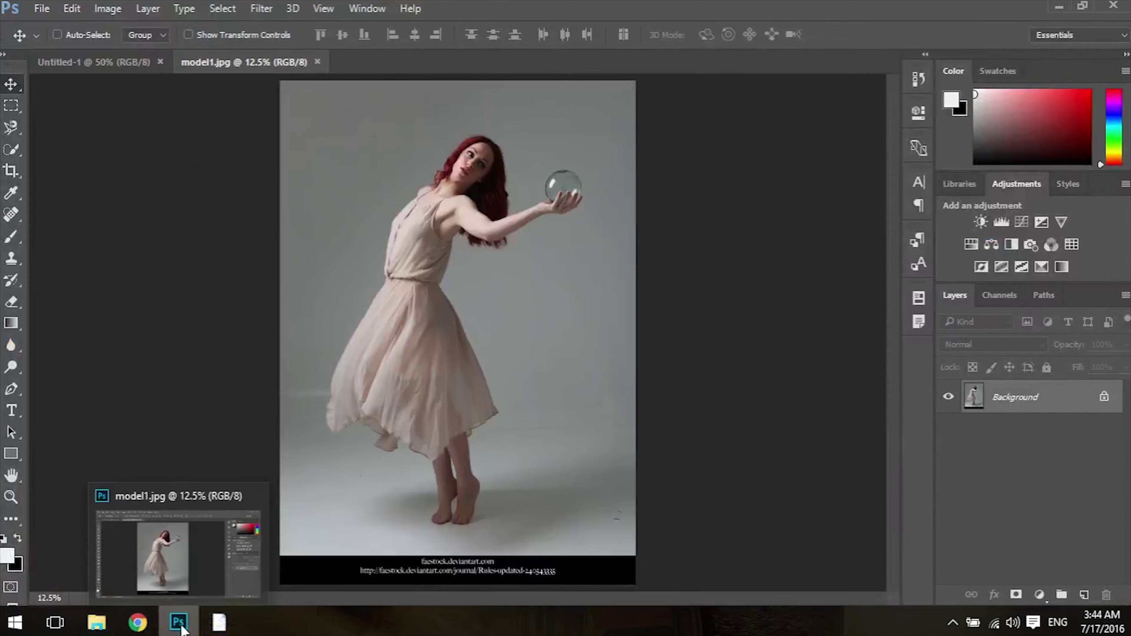
left_click(97, 622)
left_click_drag(363, 129, 292, 334)
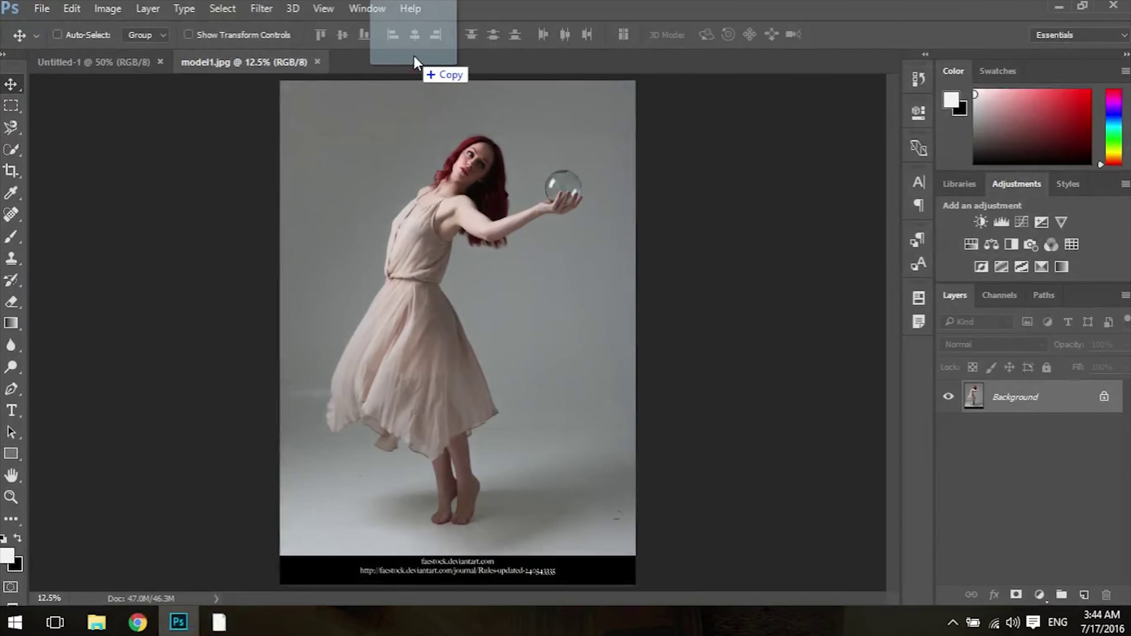
left_click_drag(279, 171, 413, 56)
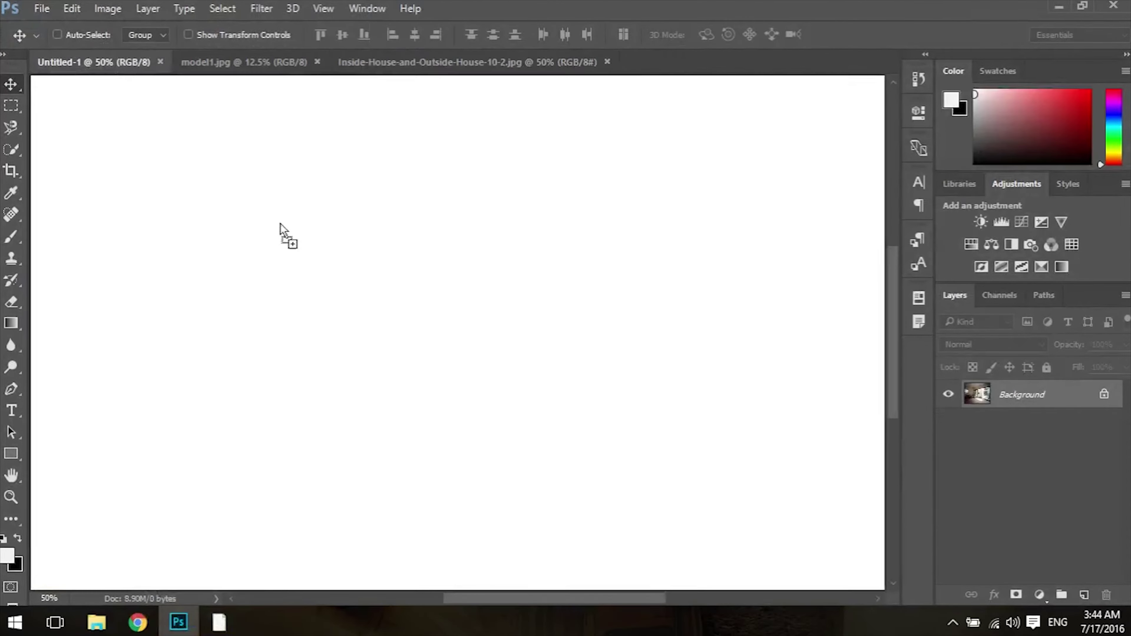
Step: Put the room photo into Untitled-1 as Layer 1, scaled to about 182% to fill the canvas
left_click_drag(101, 64, 280, 229)
key("ctrl+t")
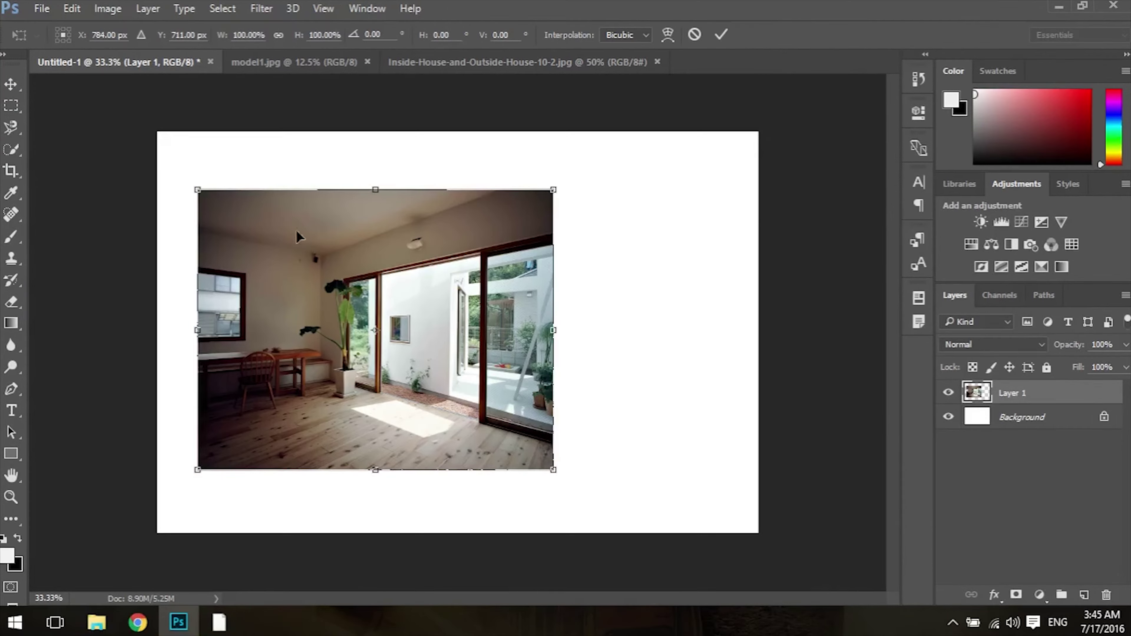
left_click_drag(553, 190, 752, 156)
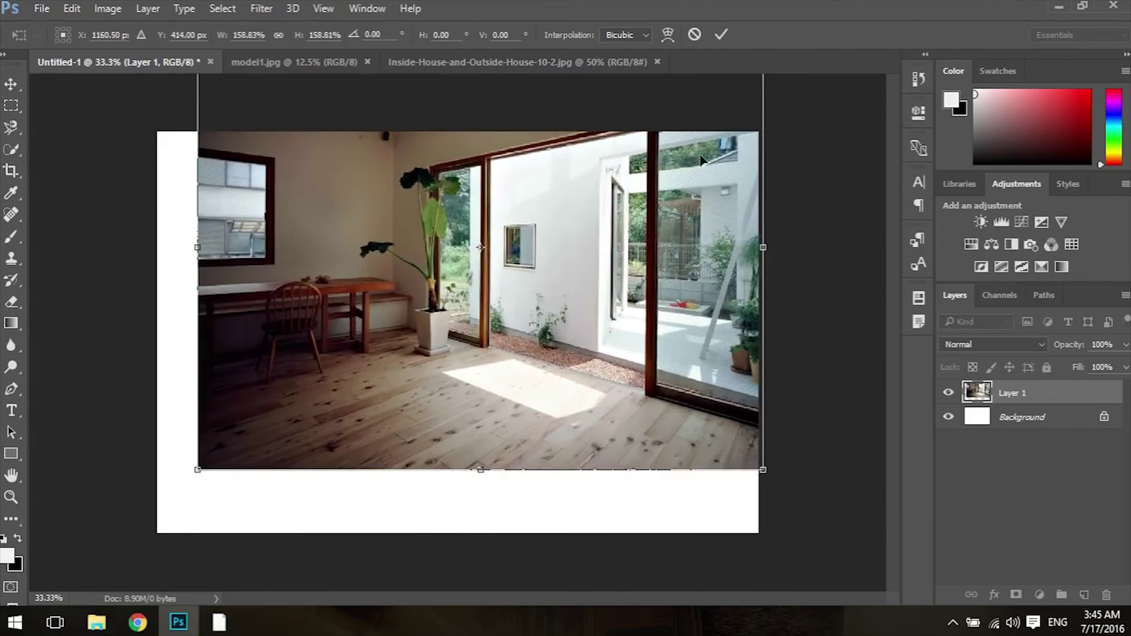
left_click_drag(616, 171, 575, 241)
left_click_drag(723, 94, 807, 48)
mouse_move(709, 173)
left_mouse_down()
mouse_move(695, 200)
mouse_move(710, 206)
left_mouse_up()
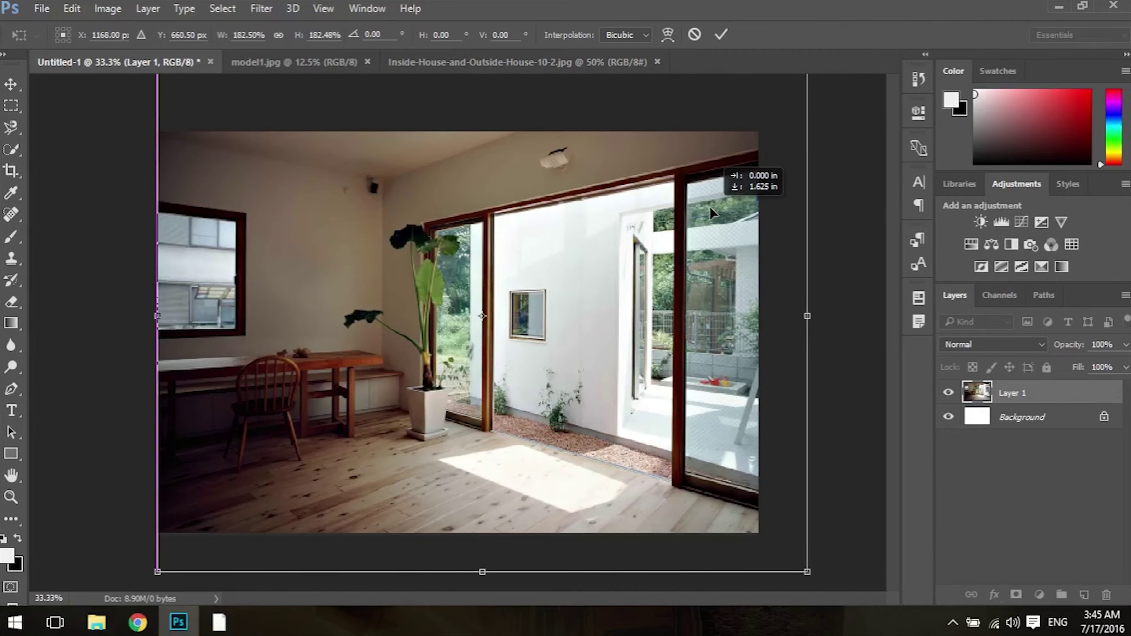
key("Return")
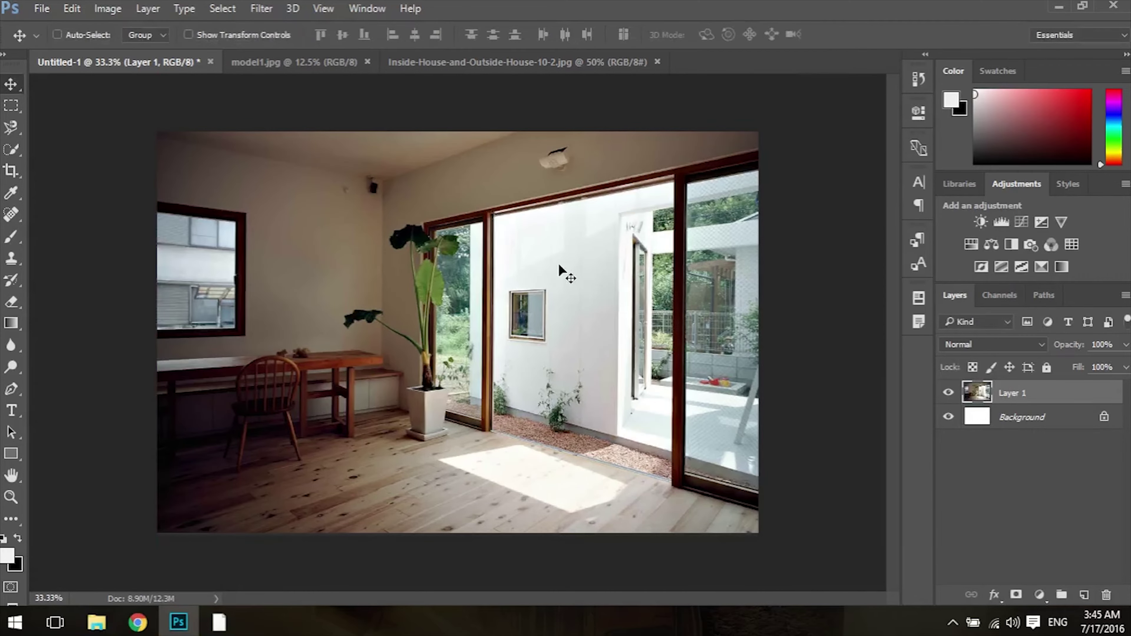
left_click(468, 62)
Step: Close the room photo document and take the Quick Selection tool in model1.jpg
left_click(656, 61)
left_click(309, 62)
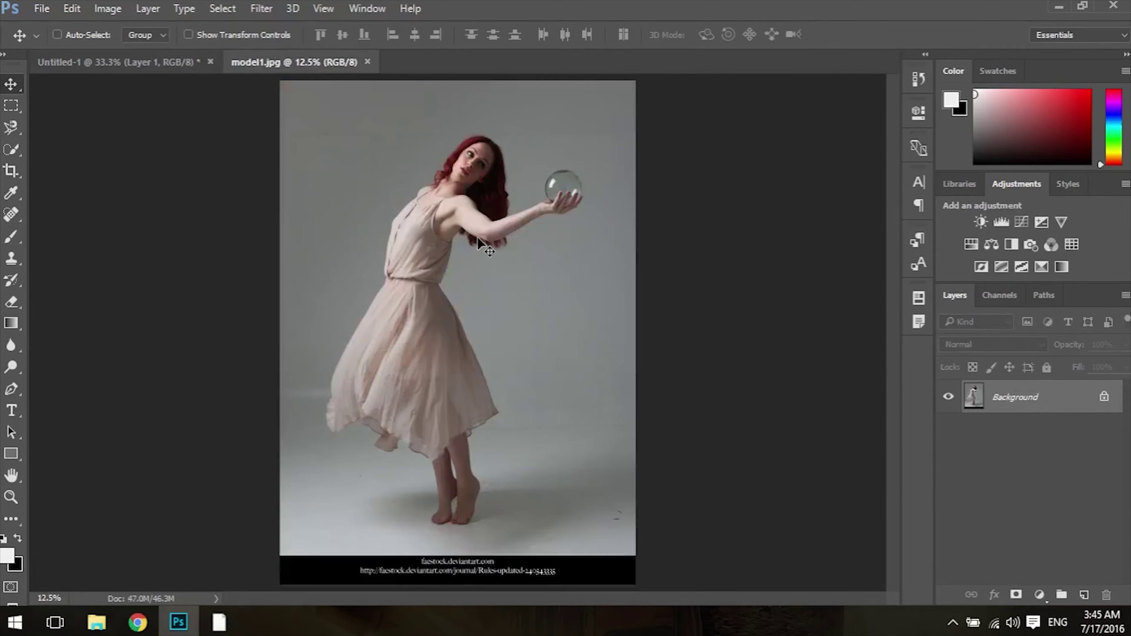
key("ctrl+plus")
key("ctrl+plus")
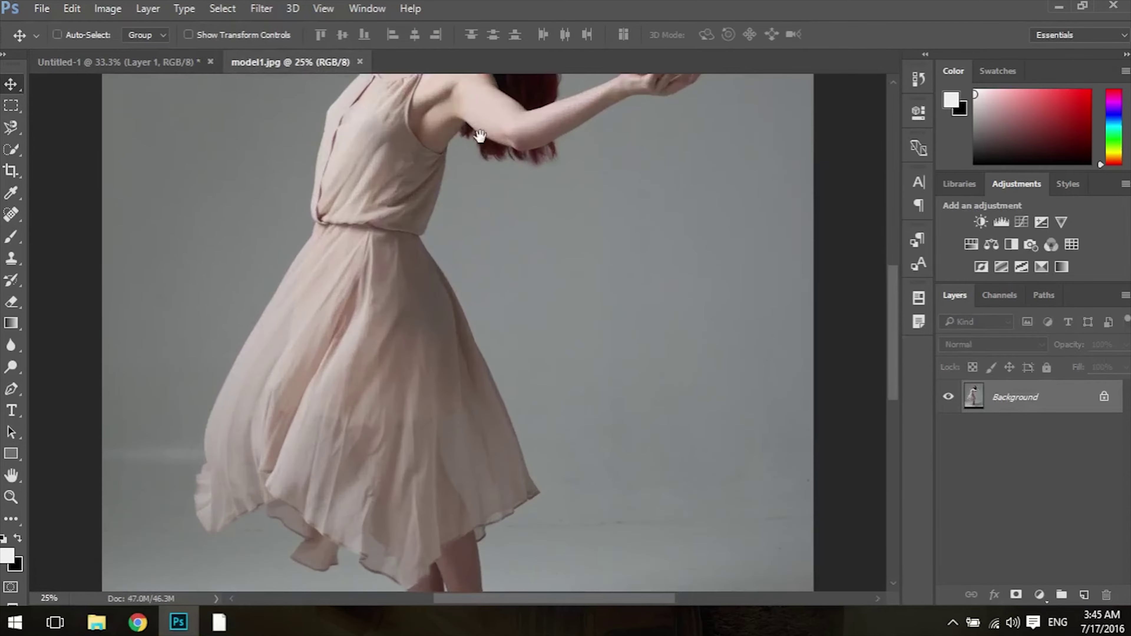
left_click_drag(479, 144, 476, 382)
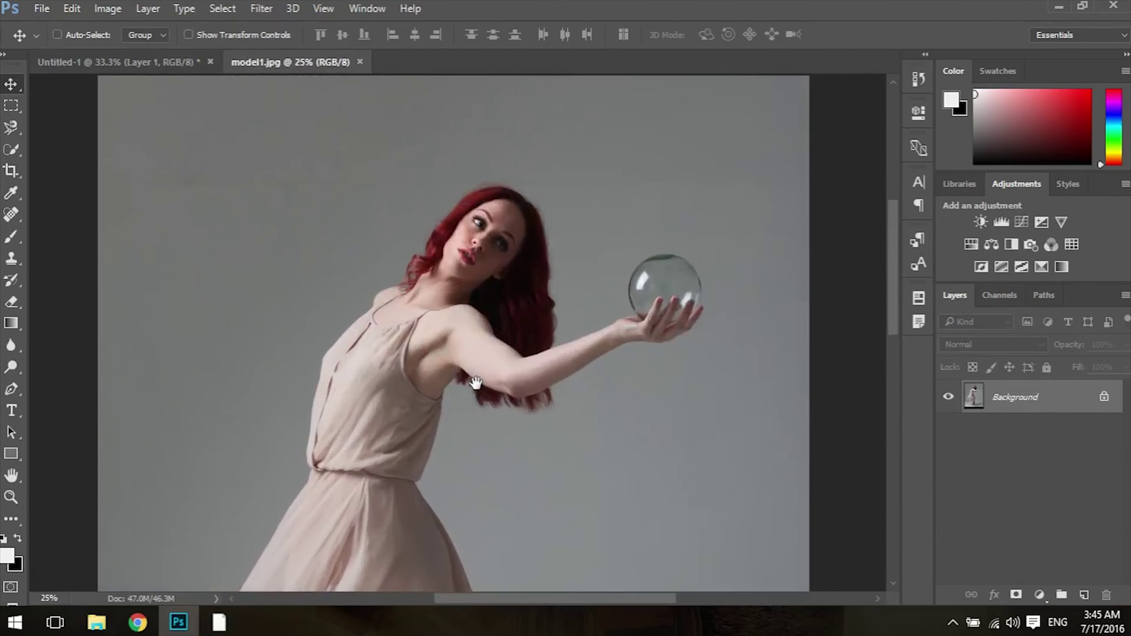
left_click(11, 149)
left_click(51, 152)
Step: Select the woman's torso, hair, face, forearm, hand and glass ball
left_click_drag(387, 380, 479, 219)
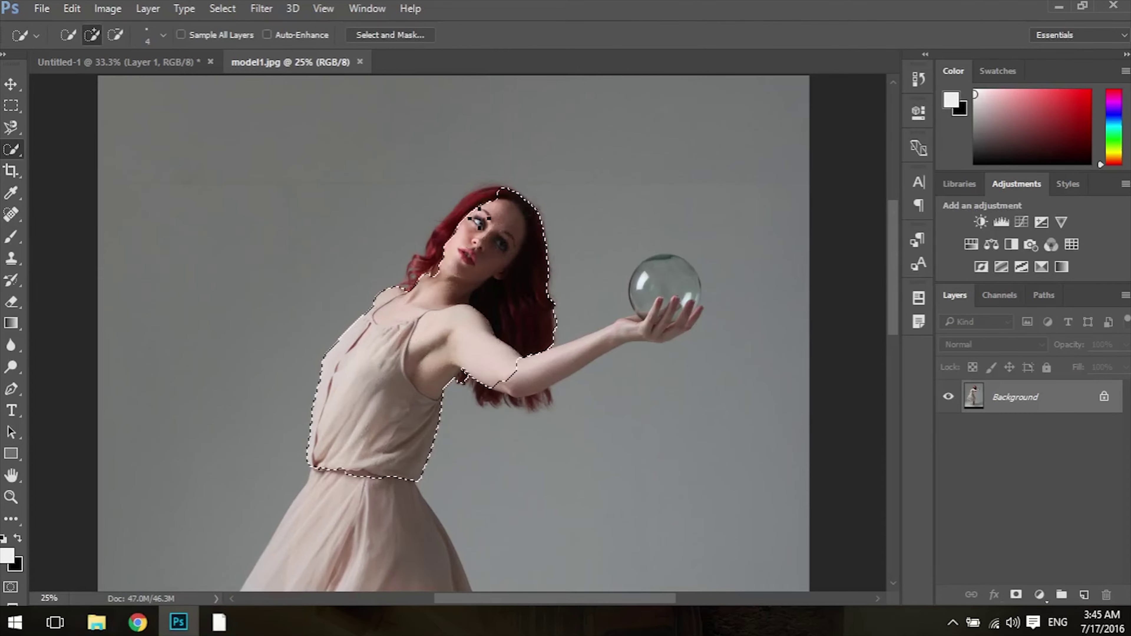
scroll(527, 244, "down", 3)
left_click_drag(527, 244, 610, 235)
left_click_drag(679, 174, 694, 147)
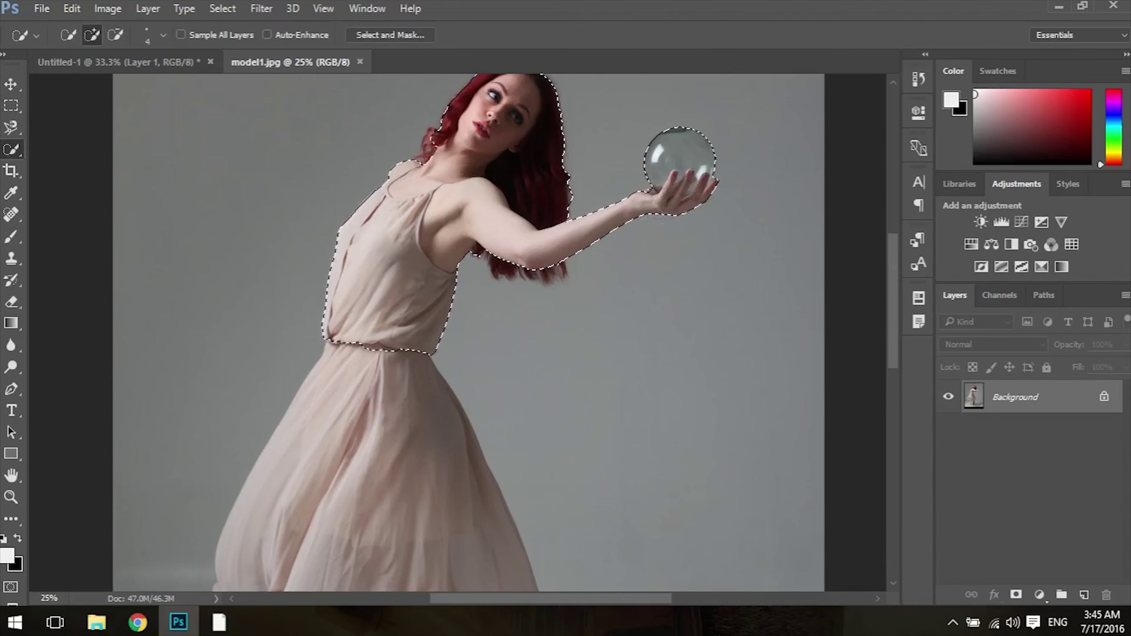
key("ctrl+plus")
scroll(652, 200, "up", 3)
scroll(652, 199, "right", 4)
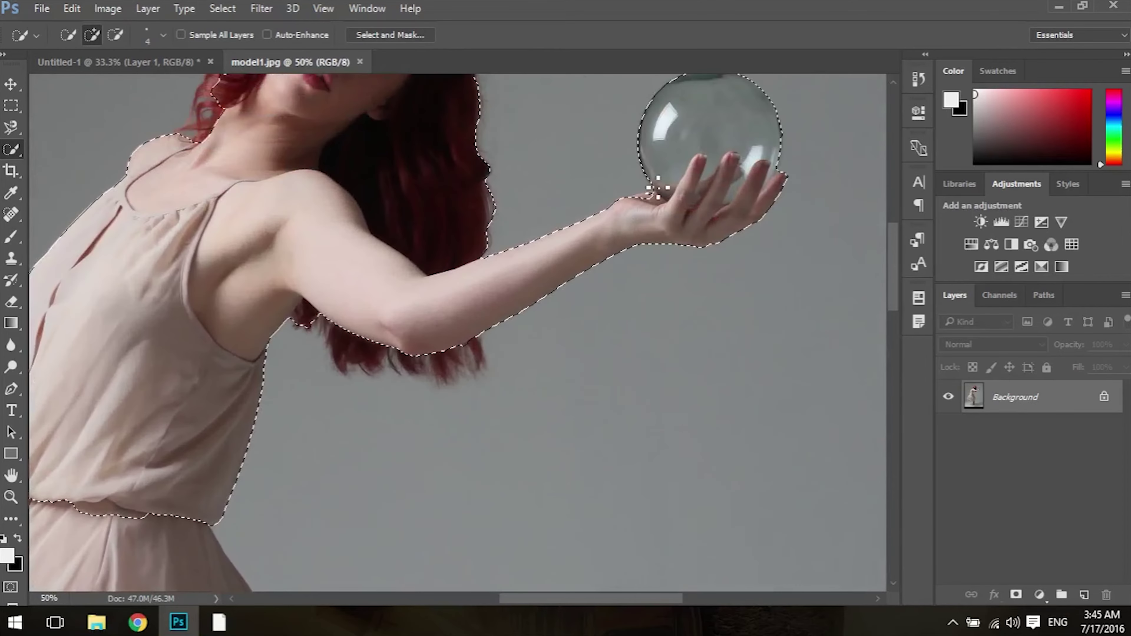
scroll(631, 253, "down", 5)
scroll(631, 253, "left", 5)
Step: Extend the selection over the skirt and the right leg
left_click_drag(333, 330, 293, 449)
mouse_move(456, 515)
left_mouse_down()
mouse_move(449, 505)
mouse_move(483, 361)
left_mouse_up()
key("ctrl+minus")
mouse_move(469, 303)
left_mouse_down()
mouse_move(423, 411)
mouse_move(449, 353)
mouse_move(499, 429)
left_mouse_up()
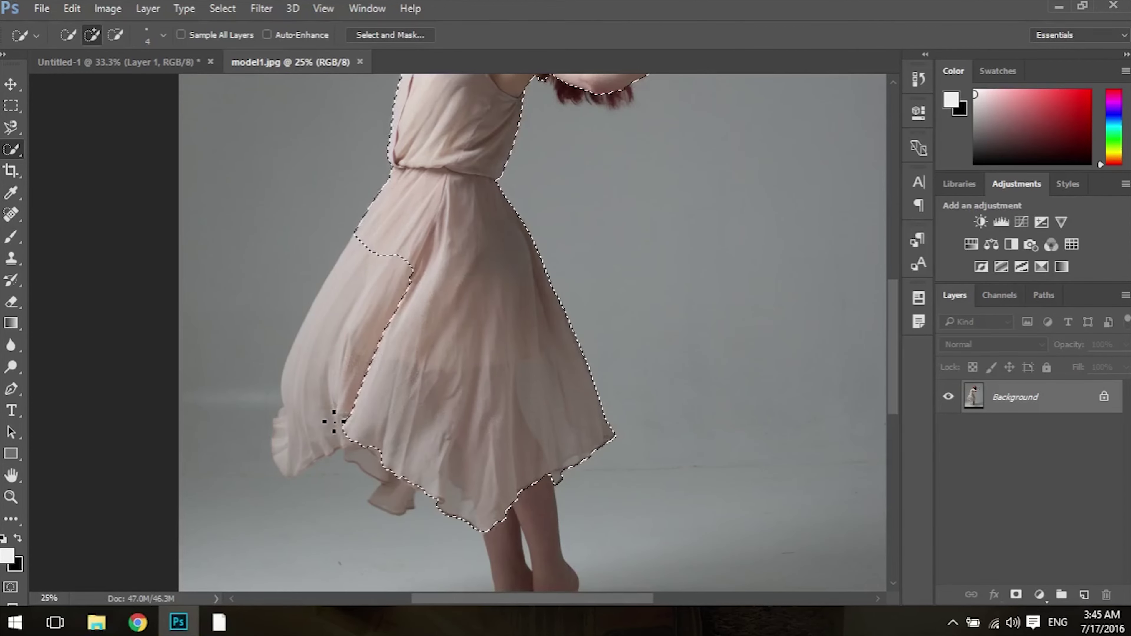
mouse_move(370, 345)
left_mouse_down()
mouse_move(335, 438)
mouse_move(297, 445)
mouse_move(383, 483)
mouse_move(394, 507)
left_mouse_up()
mouse_move(505, 517)
left_mouse_down()
mouse_move(479, 366)
mouse_move(535, 463)
mouse_move(508, 442)
mouse_move(480, 379)
mouse_move(495, 467)
mouse_move(513, 435)
left_mouse_up()
Step: Remove the background between the legs, above the feet and between the toes
scroll(515, 432, "up", 1)
scroll(517, 442, "up", 1)
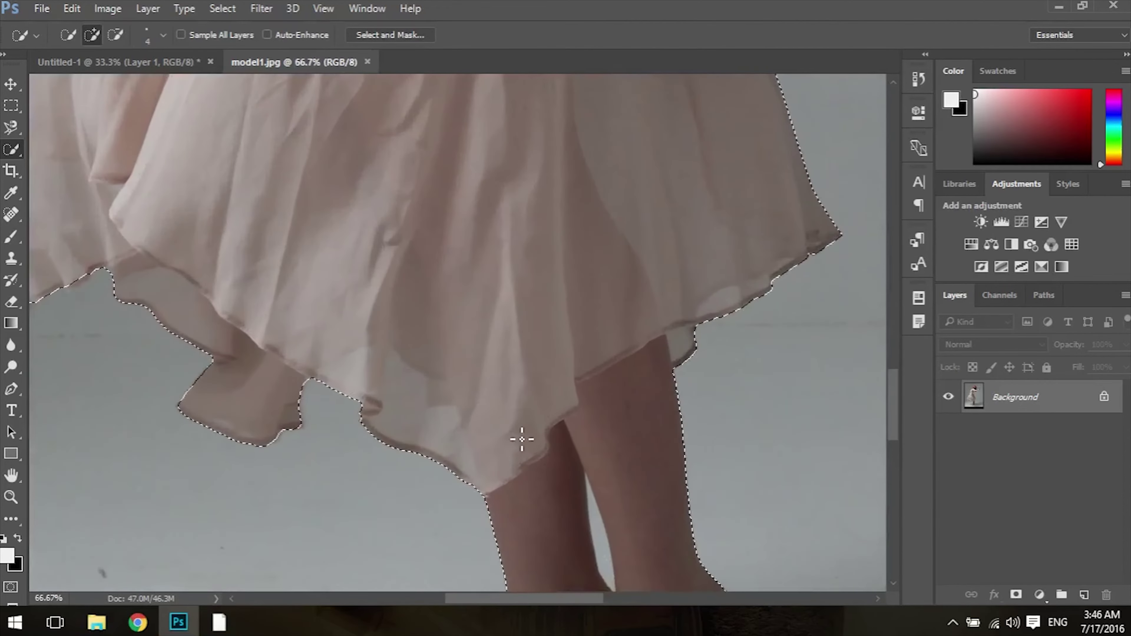
scroll(518, 442, "up", 1)
left_click_drag(587, 270, 550, 227)
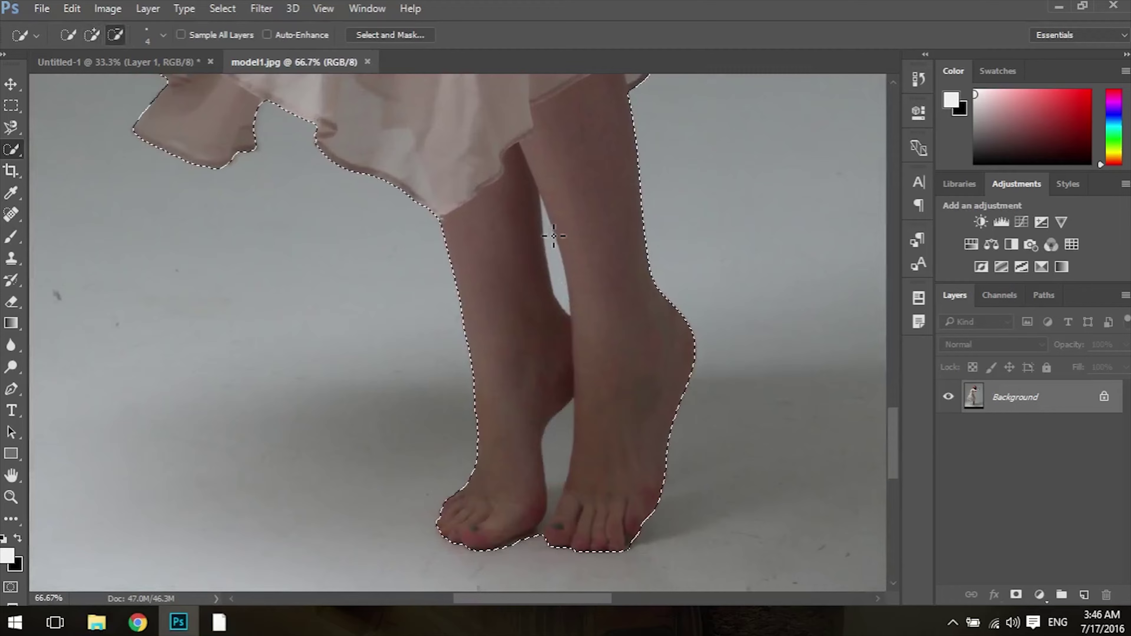
mouse_move(576, 429)
left_mouse_down()
mouse_move(560, 472)
mouse_move(571, 530)
left_mouse_up()
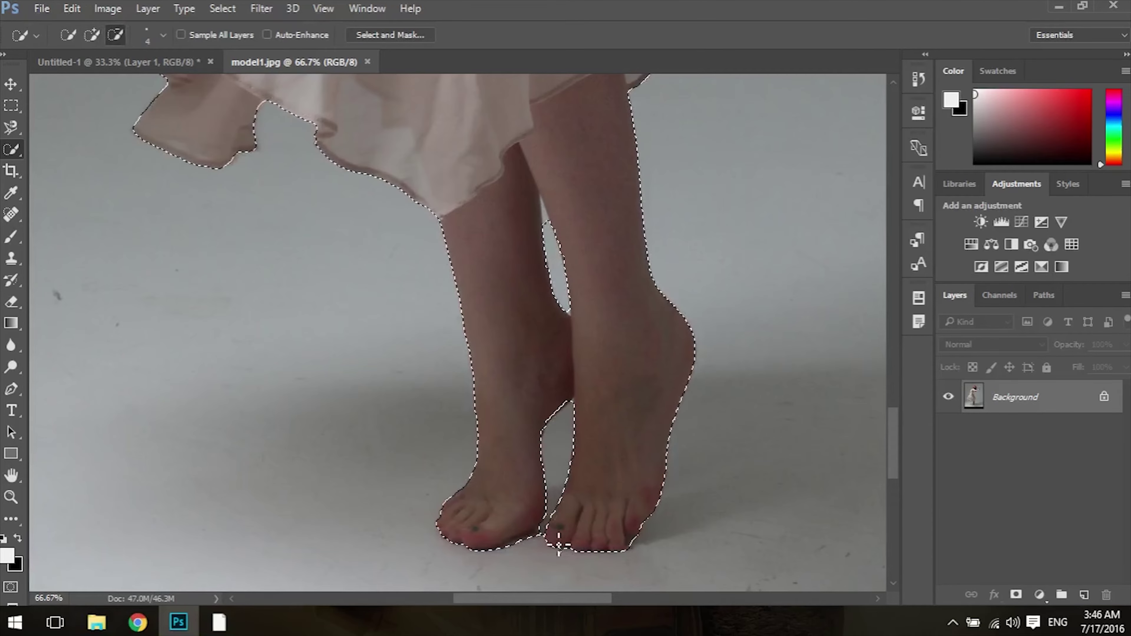
key("alt")
mouse_move(548, 541)
left_mouse_down()
mouse_move(545, 553)
mouse_move(543, 538)
left_mouse_up()
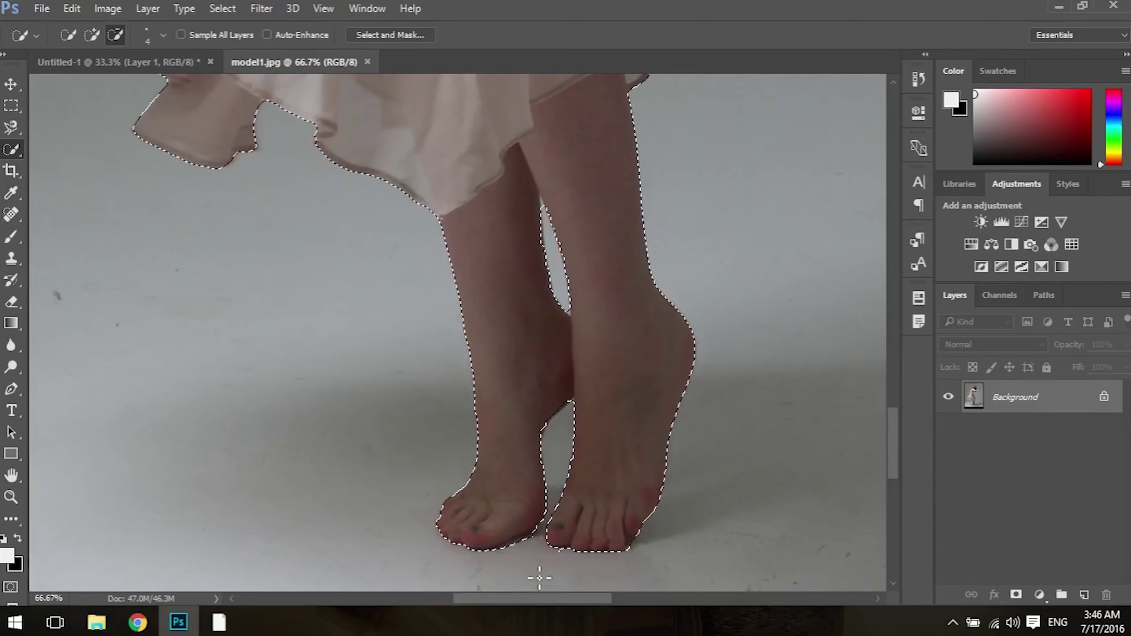
Step: Finish selecting the body, arm and sphere, then view it as a Quick Mask
key("ctrl+minus")
key("ctrl+minus")
key("ctrl+minus")
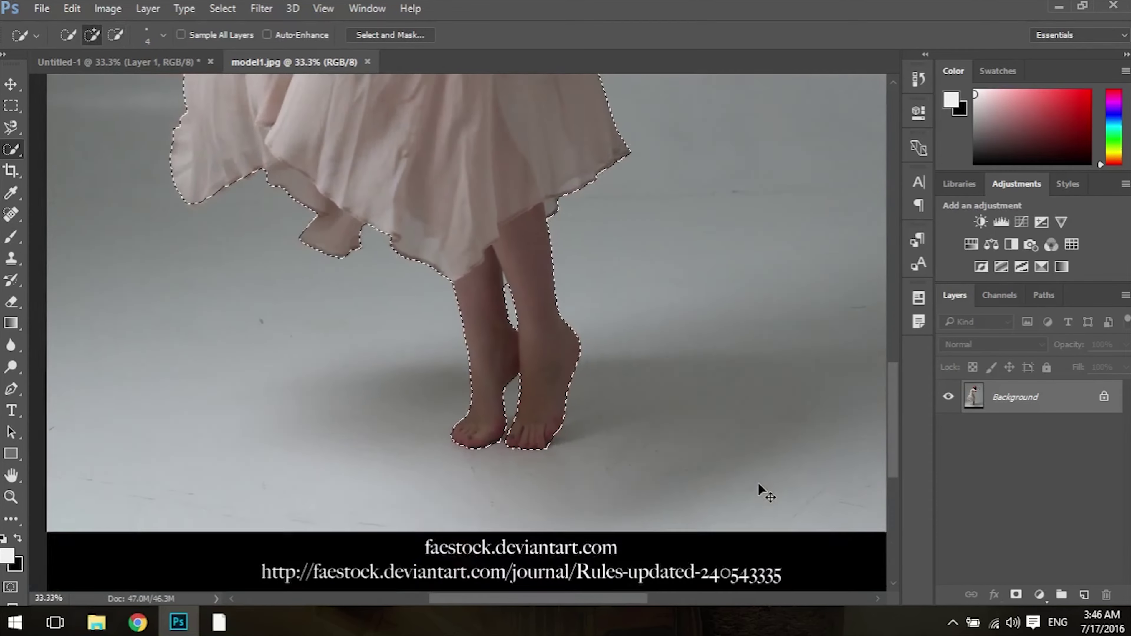
left_click_drag(595, 292, 587, 572)
left_click_drag(480, 462, 479, 441)
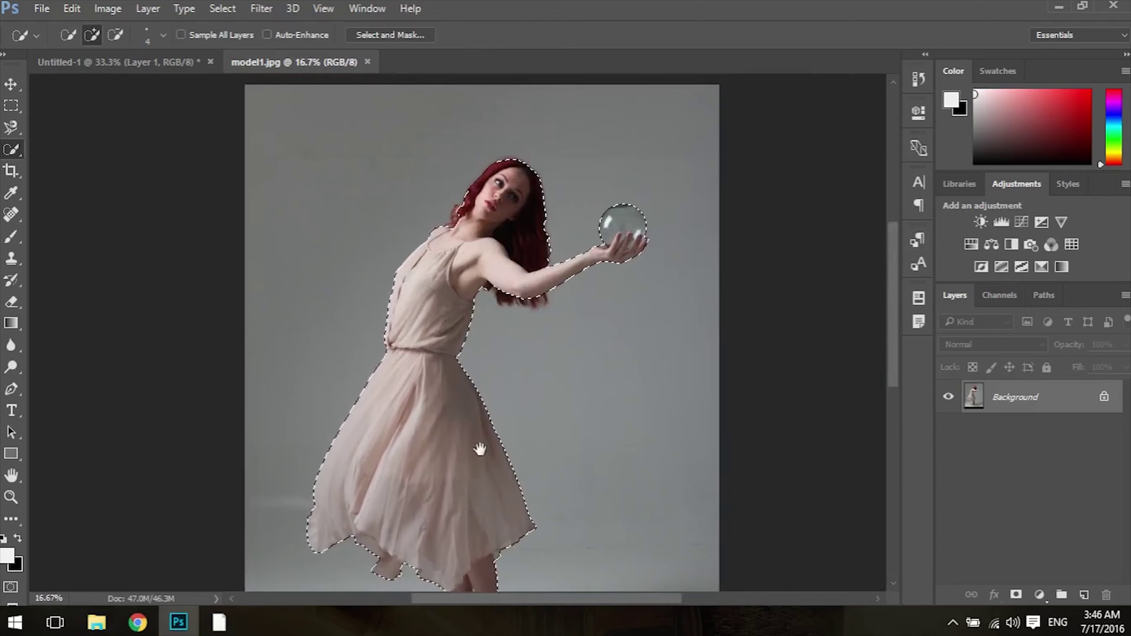
left_click(11, 586)
Step: Set up a soft round brush with 0% hardness and default black and white colours
key("d")
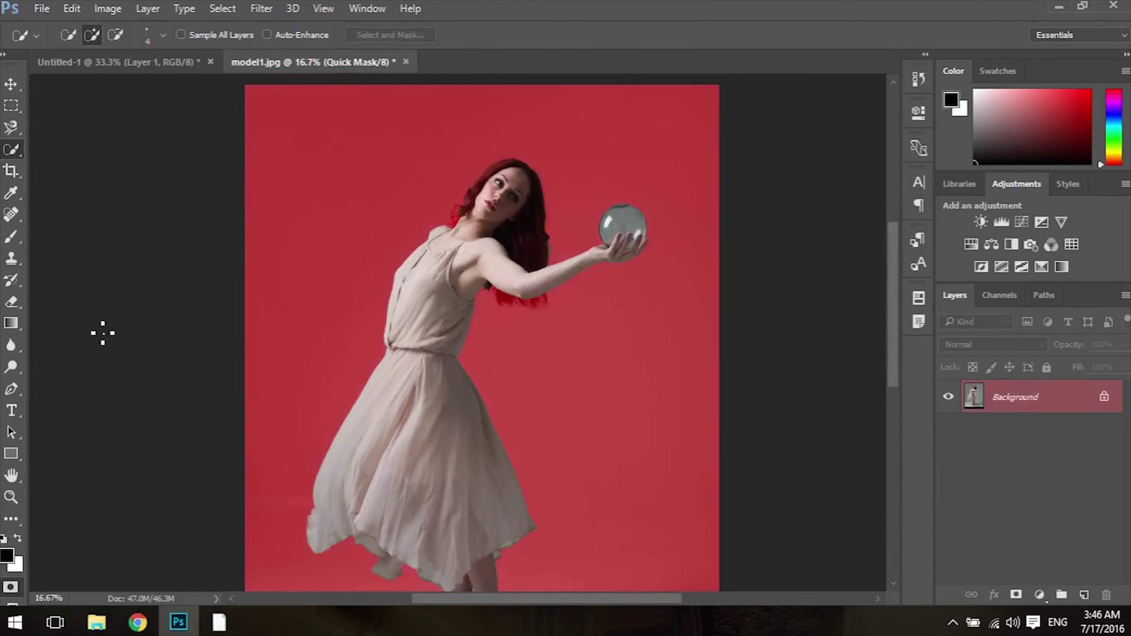
key("b")
left_click(82, 35)
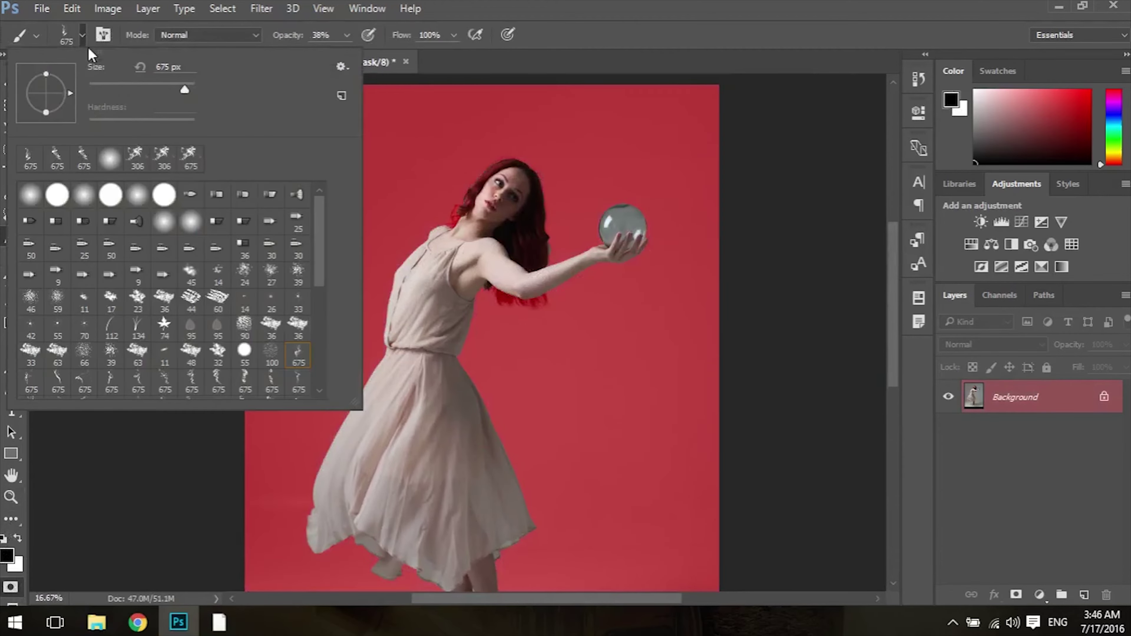
left_click(29, 196)
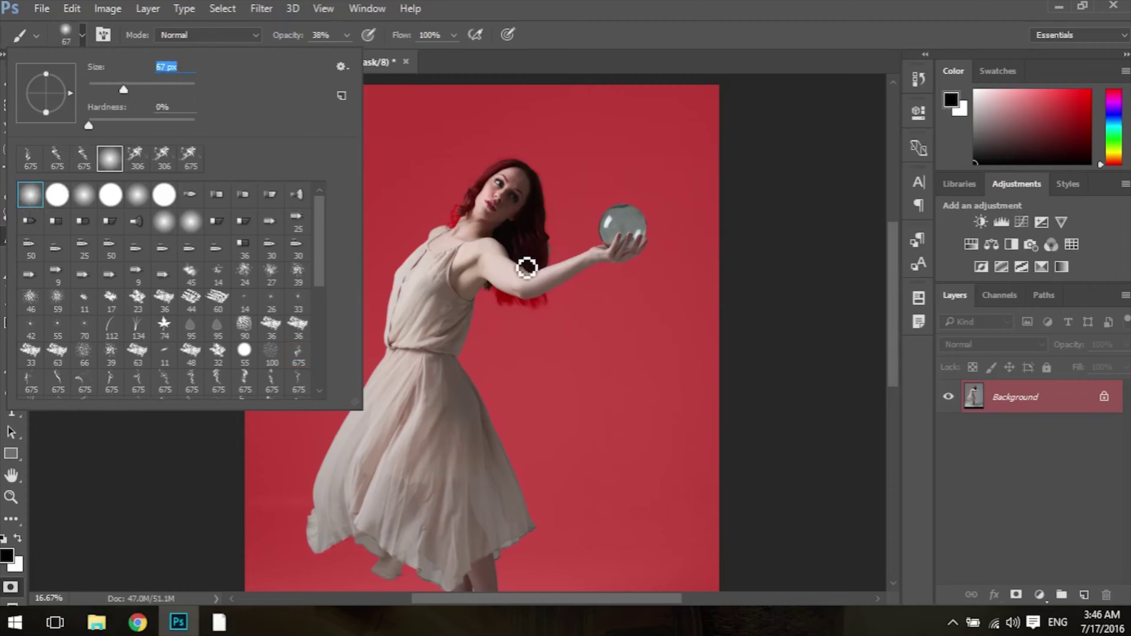
key("ctrl+plus")
key("ctrl+plus")
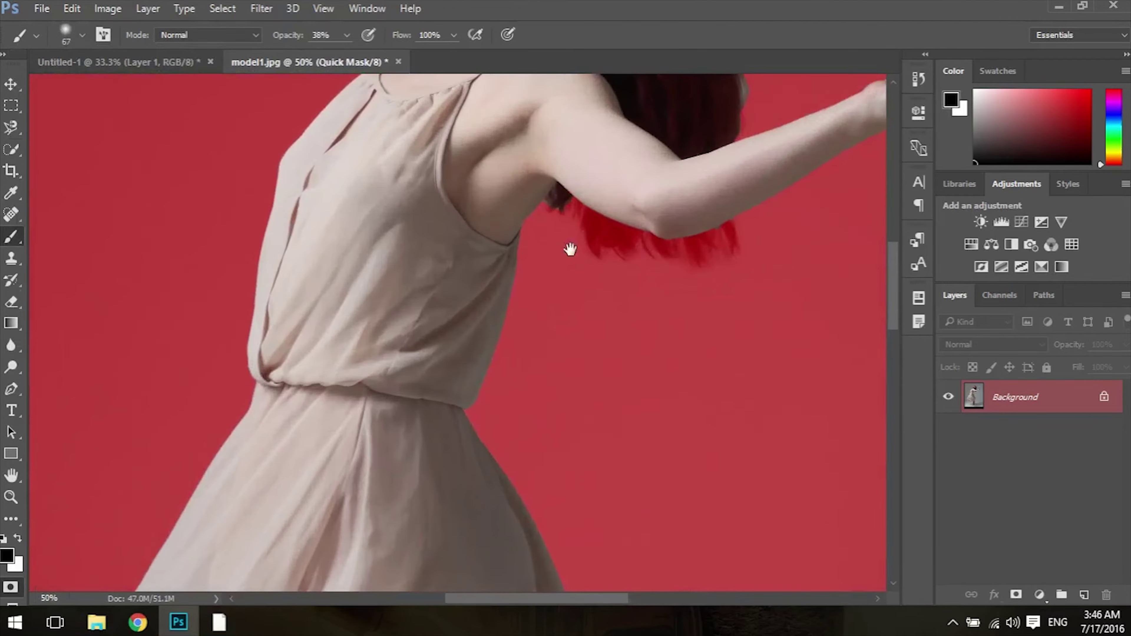
Step: Paint white over the hair ends under the arm and exit Quick Mask
left_click(15, 537)
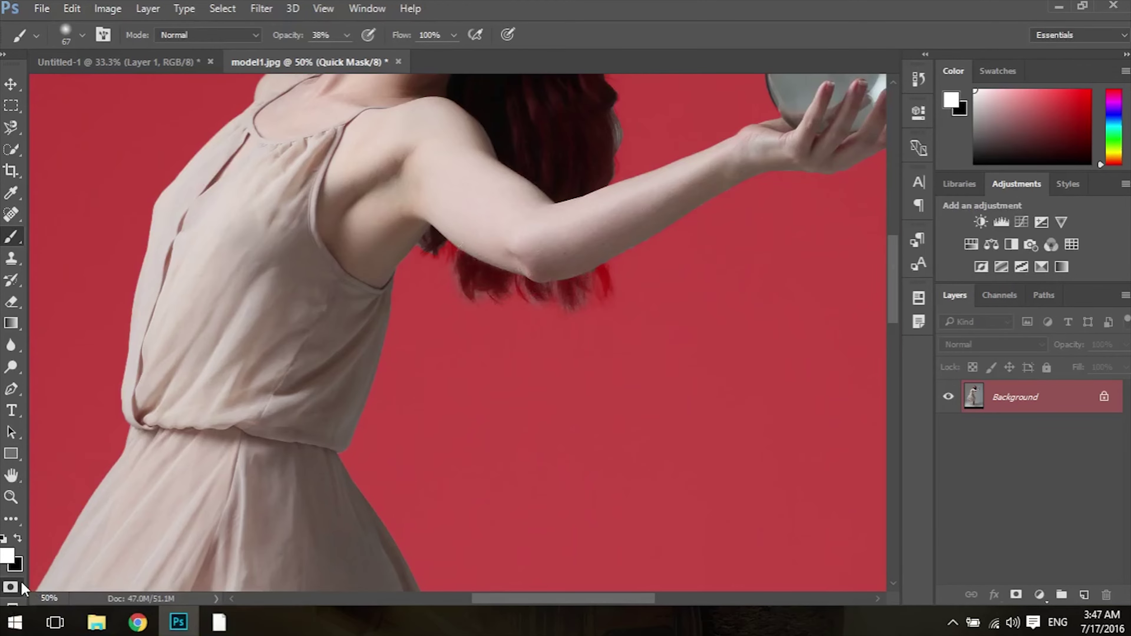
left_click(11, 587)
key("ctrl+minus")
key("ctrl+minus")
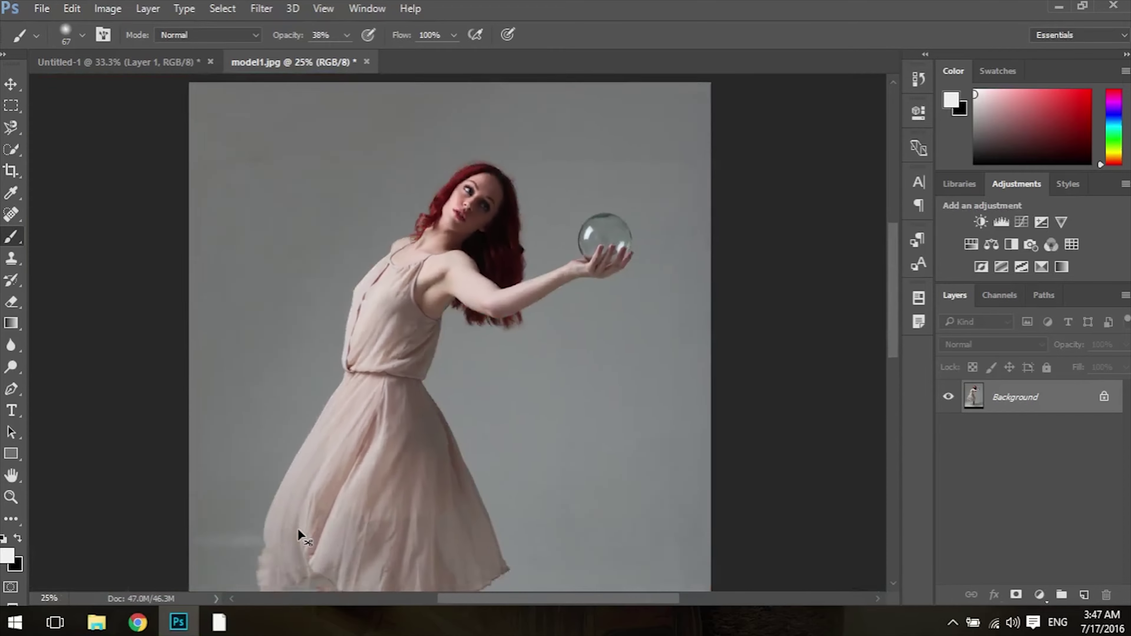
key("ctrl+minus")
key("ctrl+minus")
Step: Copy the selected model to her own layer, hide the background, and drag her into the room
key("ctrl+j")
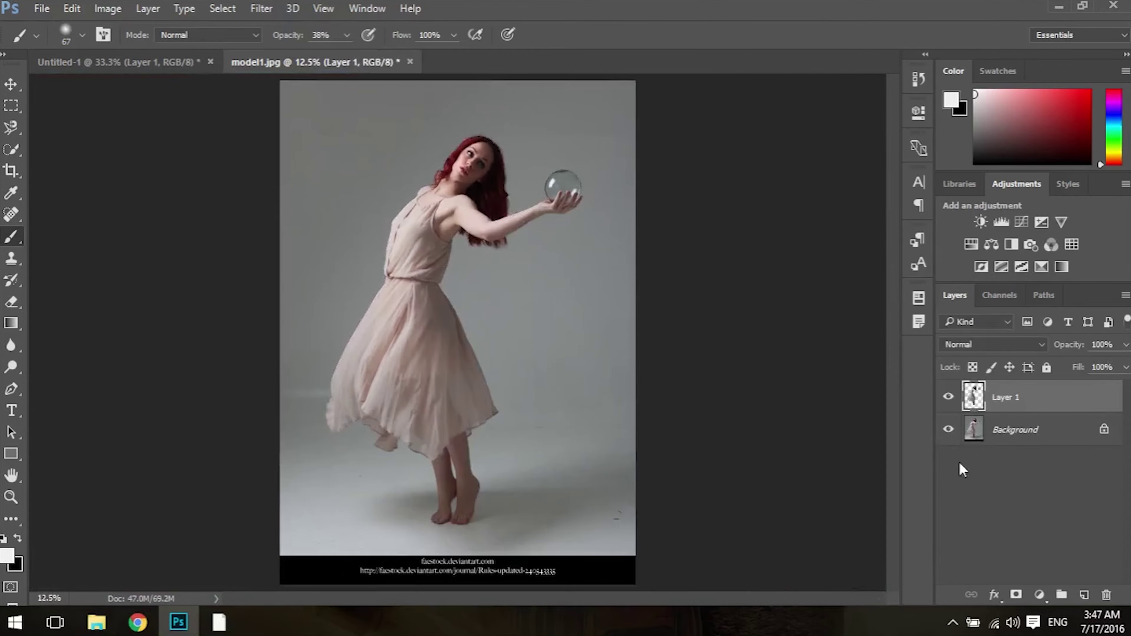
left_click(948, 429)
left_click(11, 83)
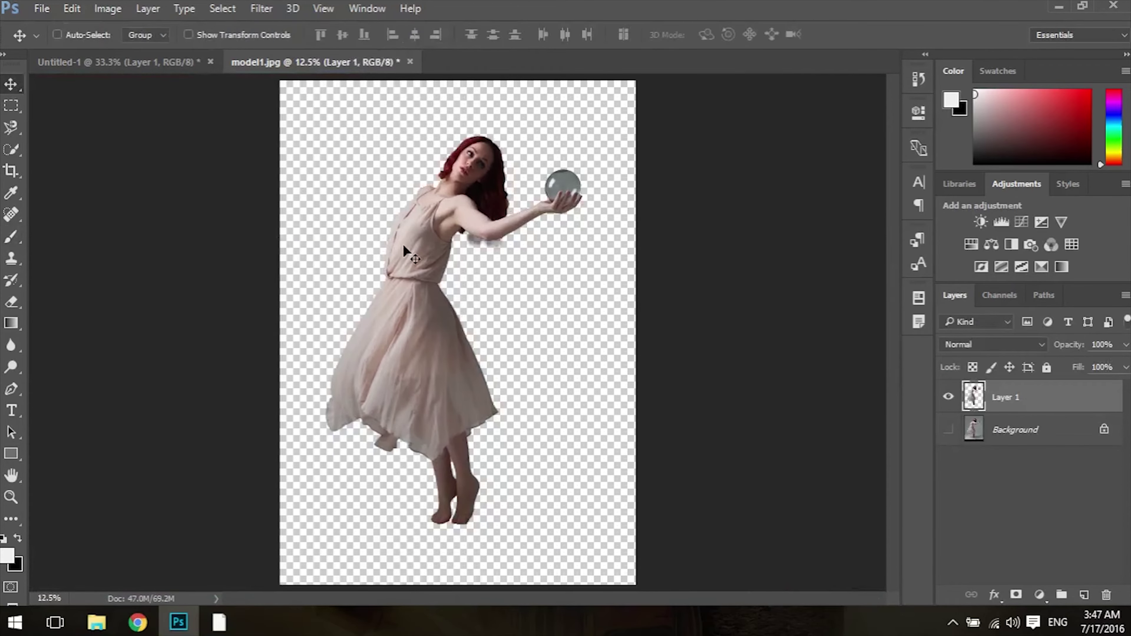
left_click_drag(403, 244, 469, 264)
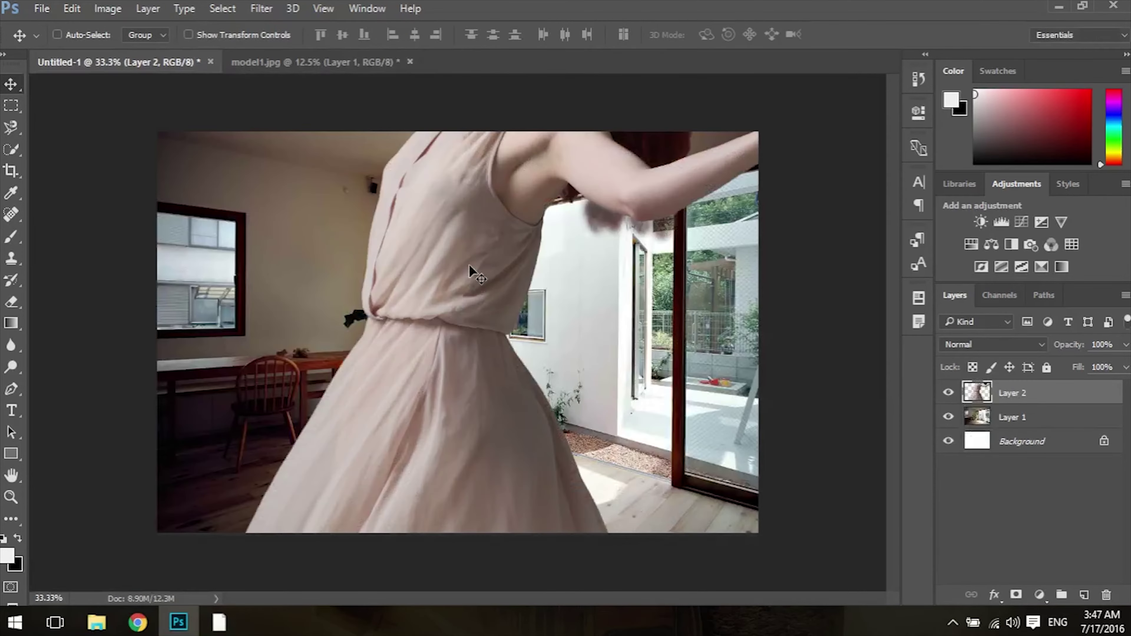
left_click_drag(469, 265, 300, 424)
key("ctrl+minus")
key("ctrl+minus")
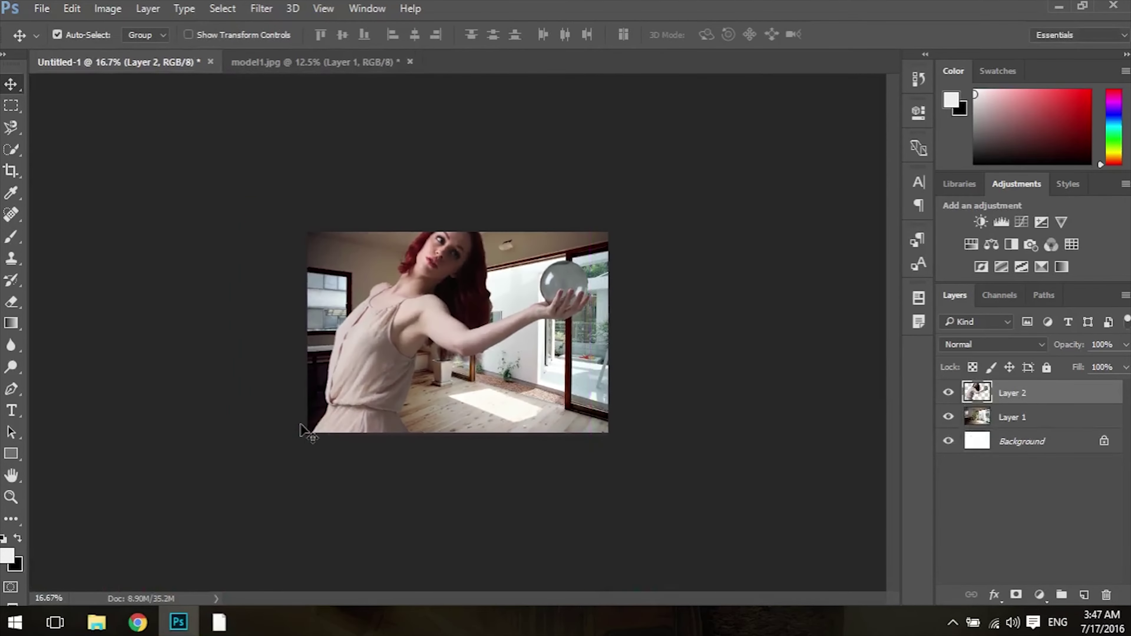
Step: Shrink the model to about a quarter size, move her onto the window, and tilt her slightly
key("ctrl+t")
mouse_move(245, 214)
left_mouse_down()
mouse_move(439, 343)
mouse_move(433, 323)
left_mouse_up()
left_click_drag(485, 401, 446, 339)
left_click_drag(442, 254, 423, 257)
key("ctrl+plus")
key("ctrl+plus")
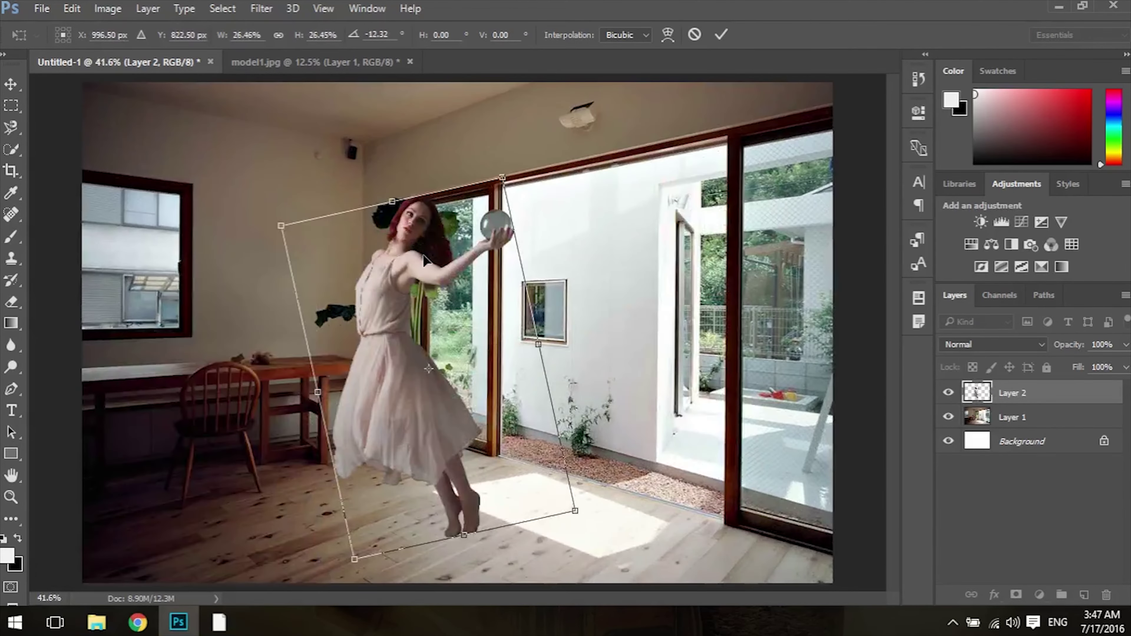
left_click_drag(408, 282, 381, 263)
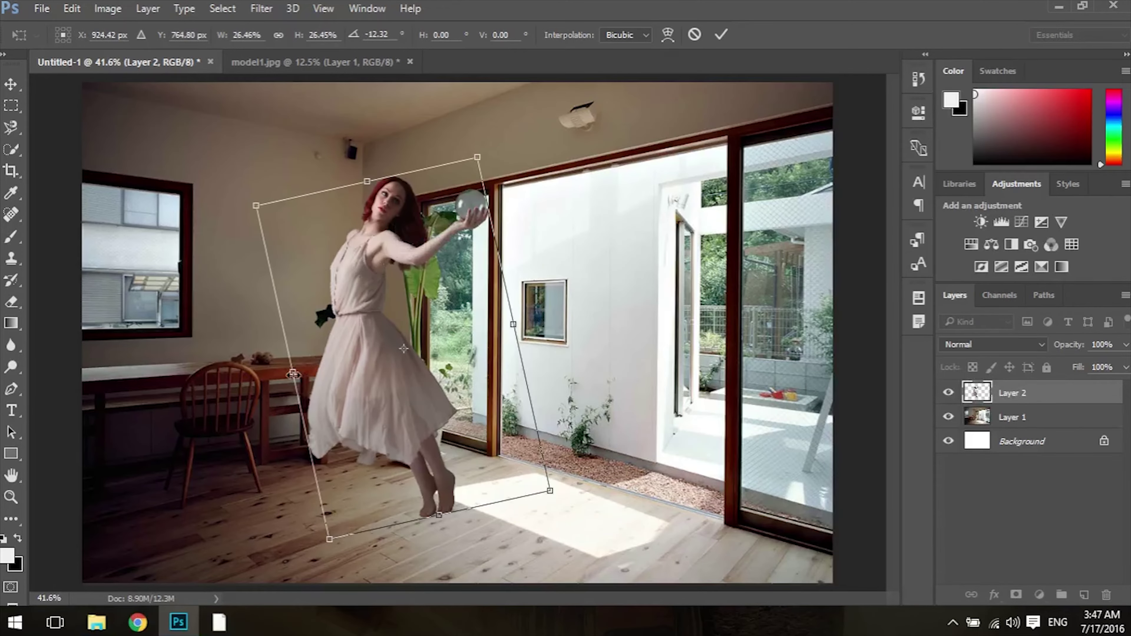
Step: Mirror the model horizontally, lean her the other way beside the plant, and commit the transform
left_click_drag(292, 374, 582, 337)
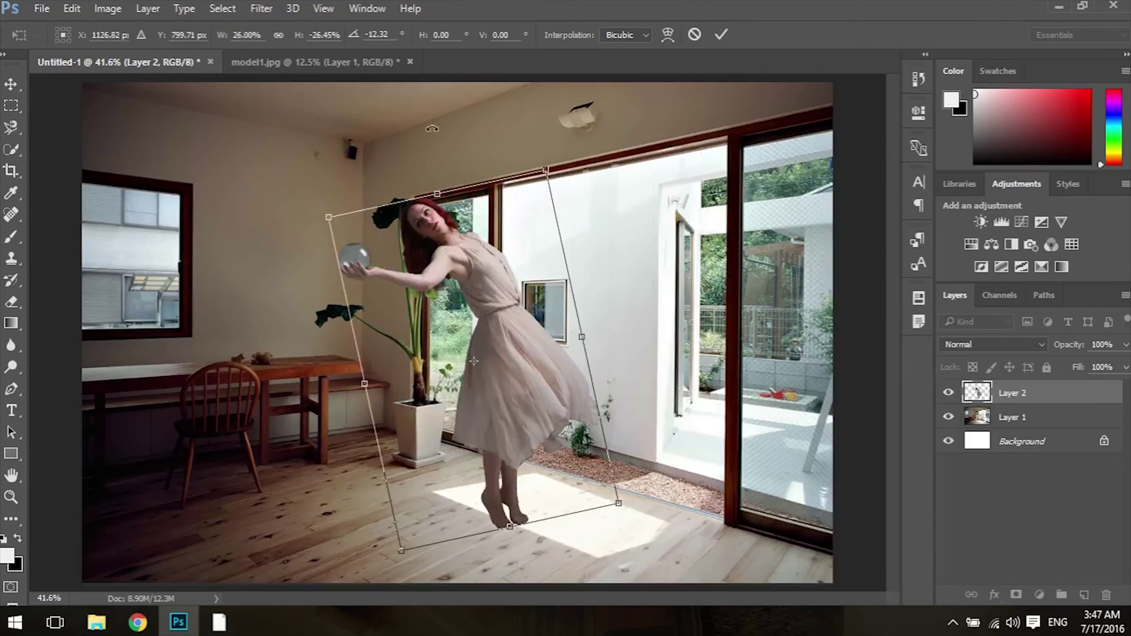
left_click_drag(451, 118, 567, 139)
left_click_drag(508, 326, 468, 319)
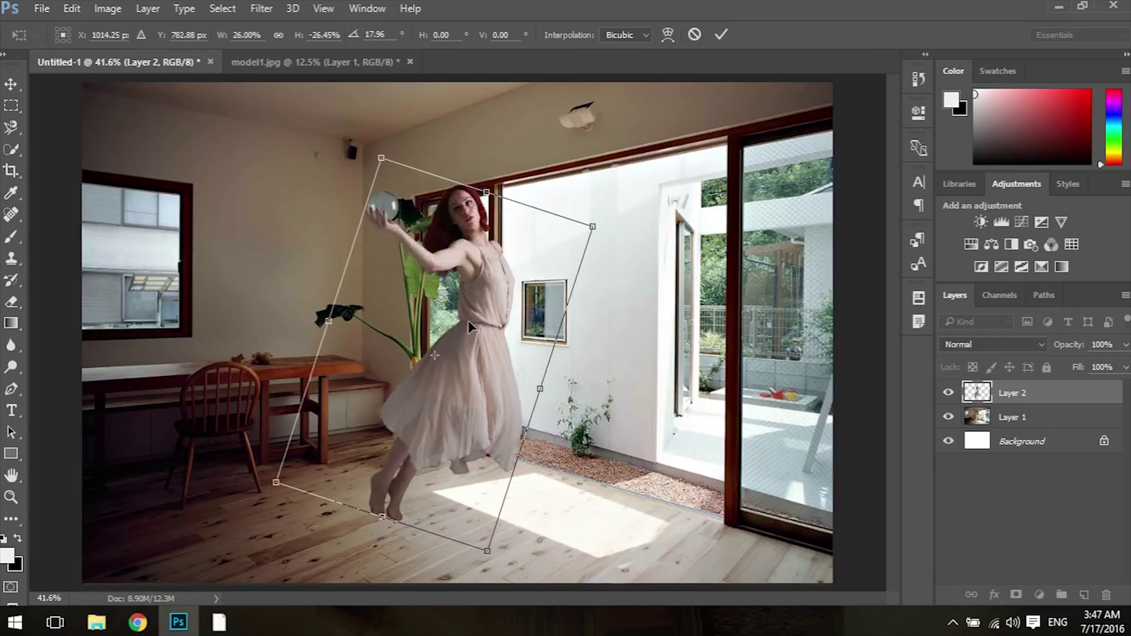
mouse_move(540, 389)
left_mouse_down()
mouse_move(516, 371)
mouse_move(516, 352)
left_mouse_up()
key("Return")
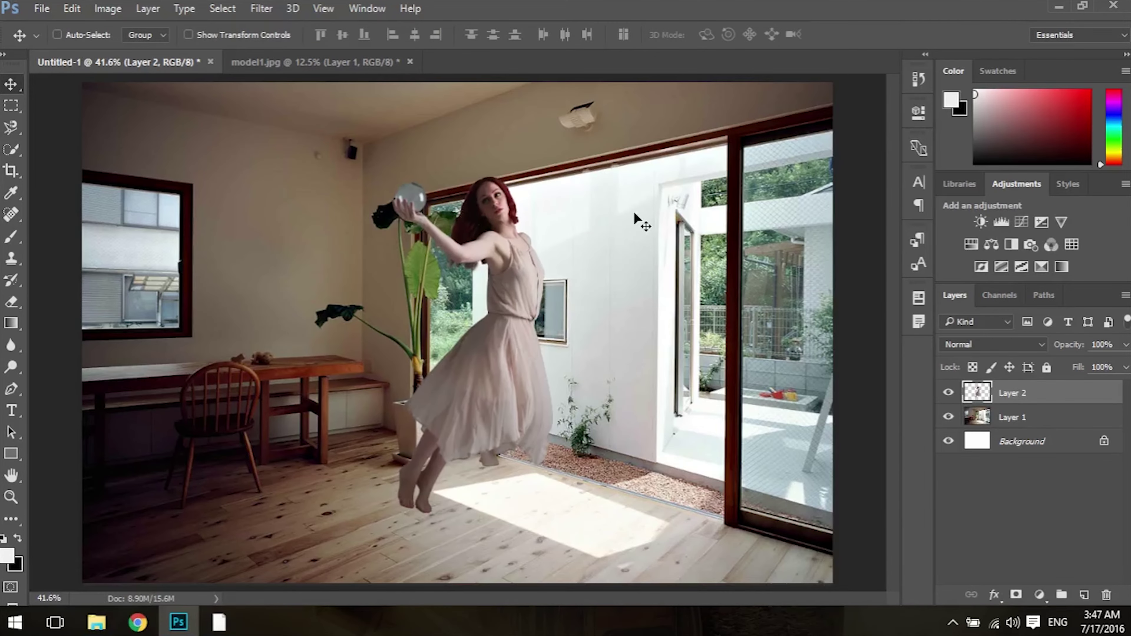
Step: Hide Layer 2, select the room Layer 1, and zoom to the central window
left_click(947, 392)
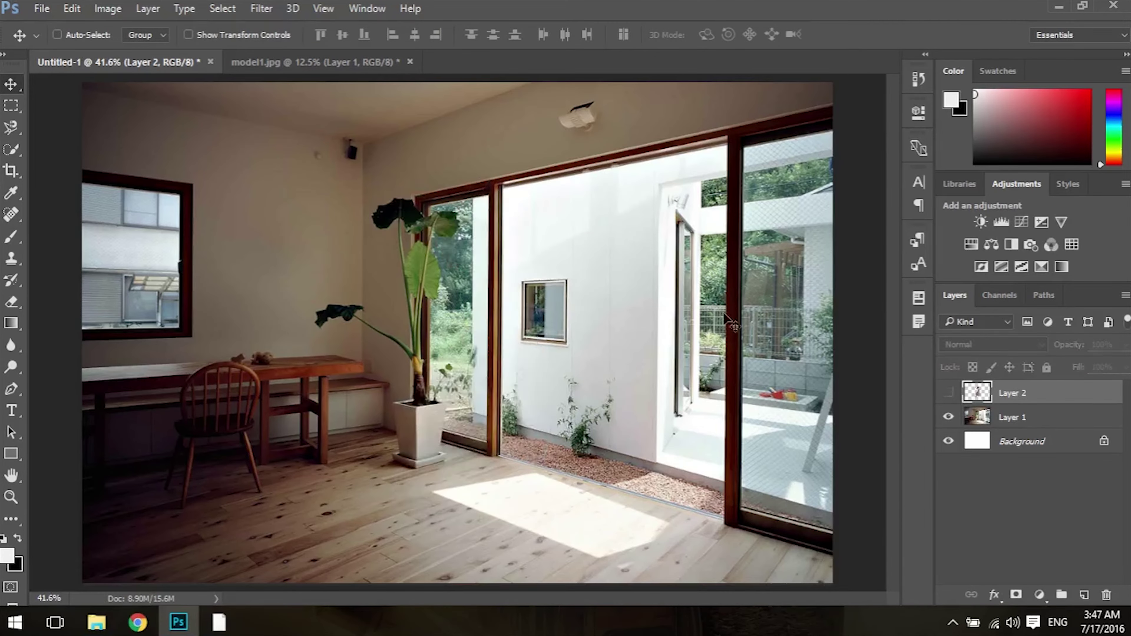
left_click(1011, 426)
key("ctrl+plus")
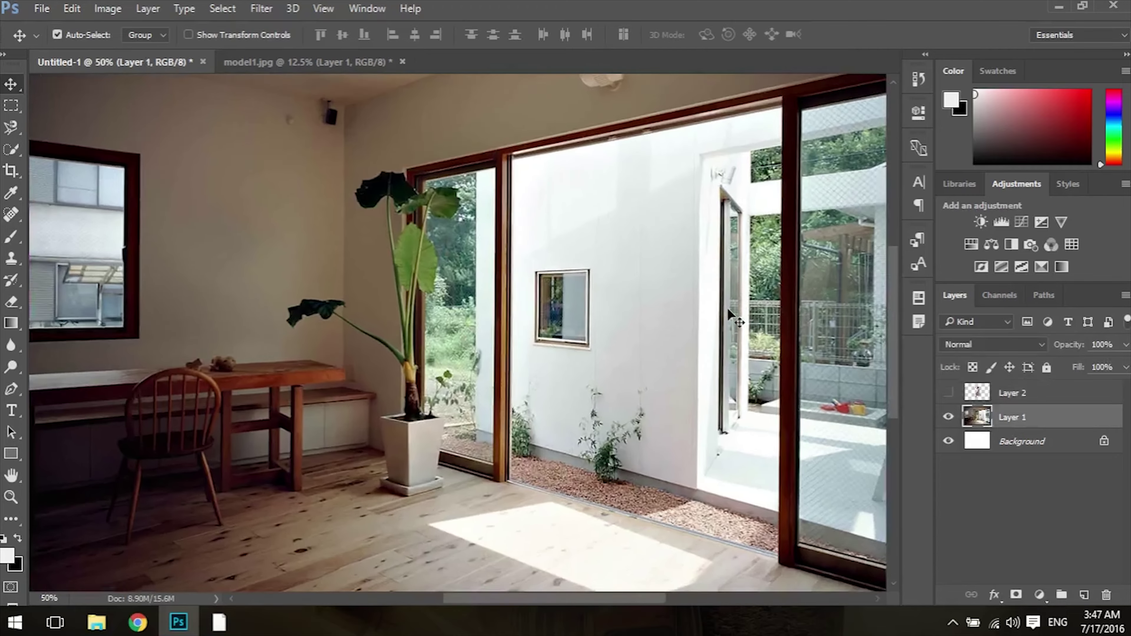
key("ctrl+plus")
left_click_drag(710, 267, 574, 309)
Step: Trace the central window pane with the Magnetic Lasso, delete the outside wall to white, and deselect
key("l")
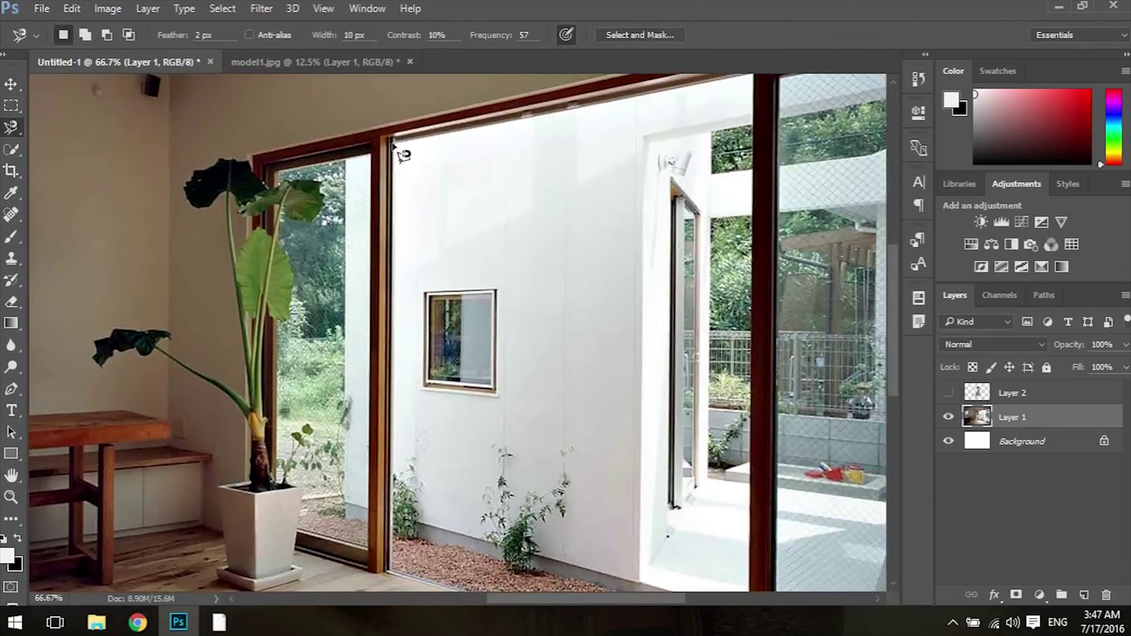
key("ctrl+plus")
key("ctrl+plus")
left_click_drag(393, 144, 376, 515)
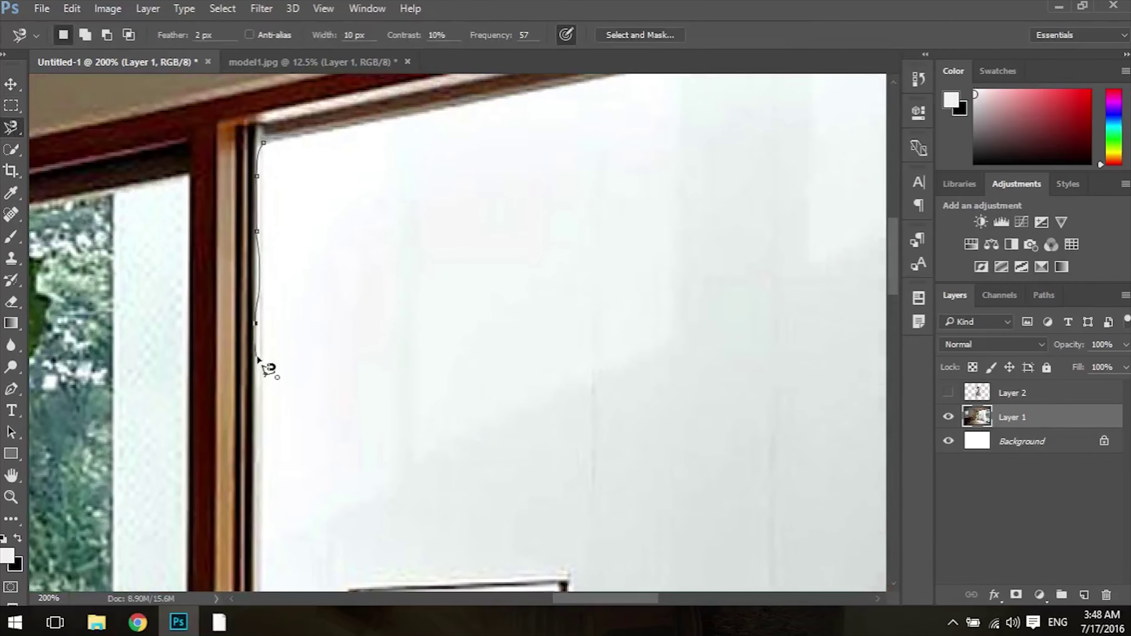
scroll(258, 359, "down", 4)
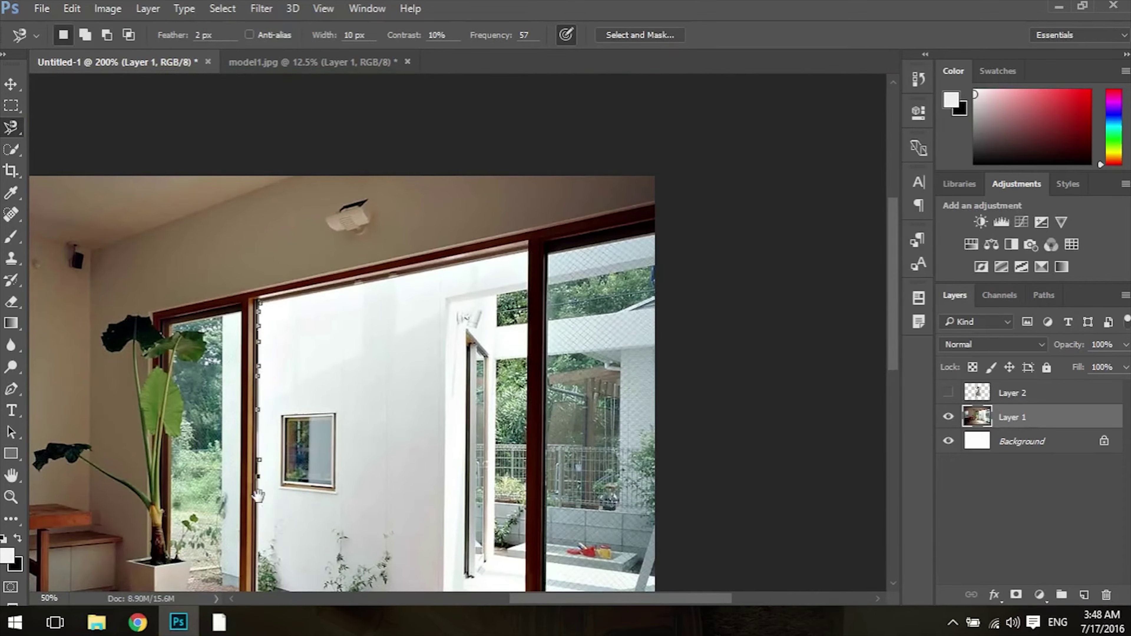
left_click_drag(258, 493, 288, 317)
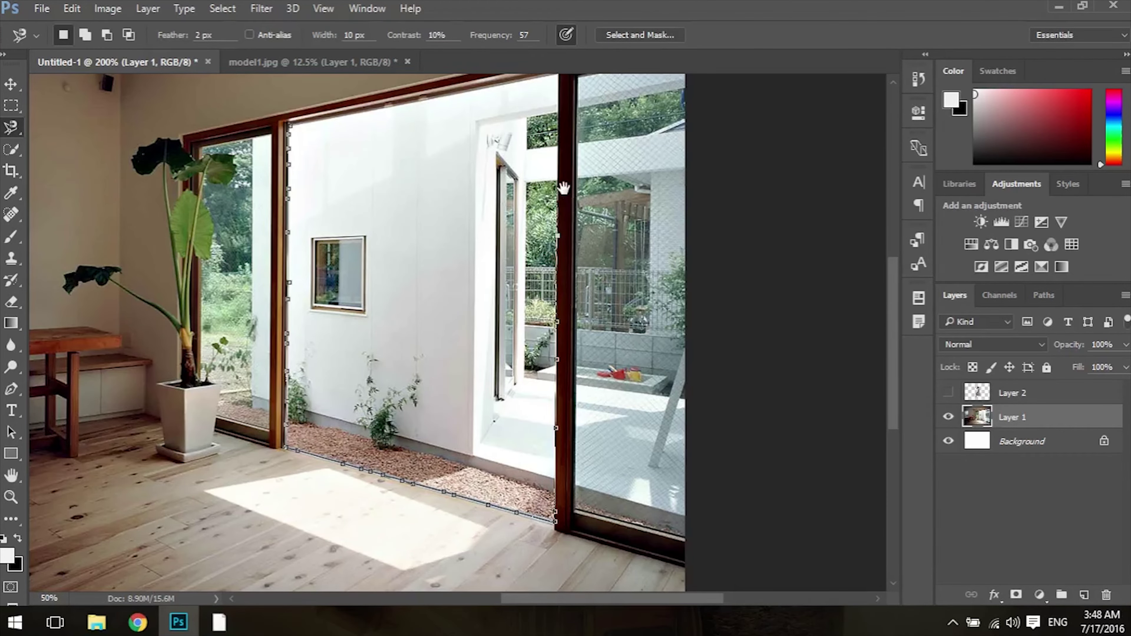
left_click_drag(563, 192, 555, 354)
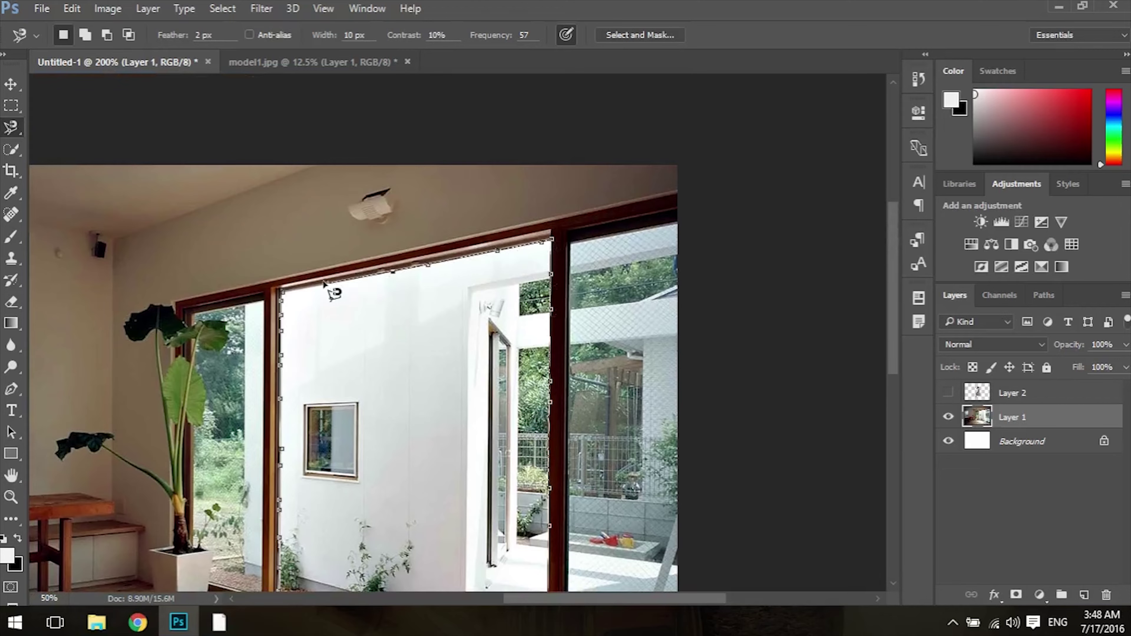
left_click(285, 295)
key("Delete")
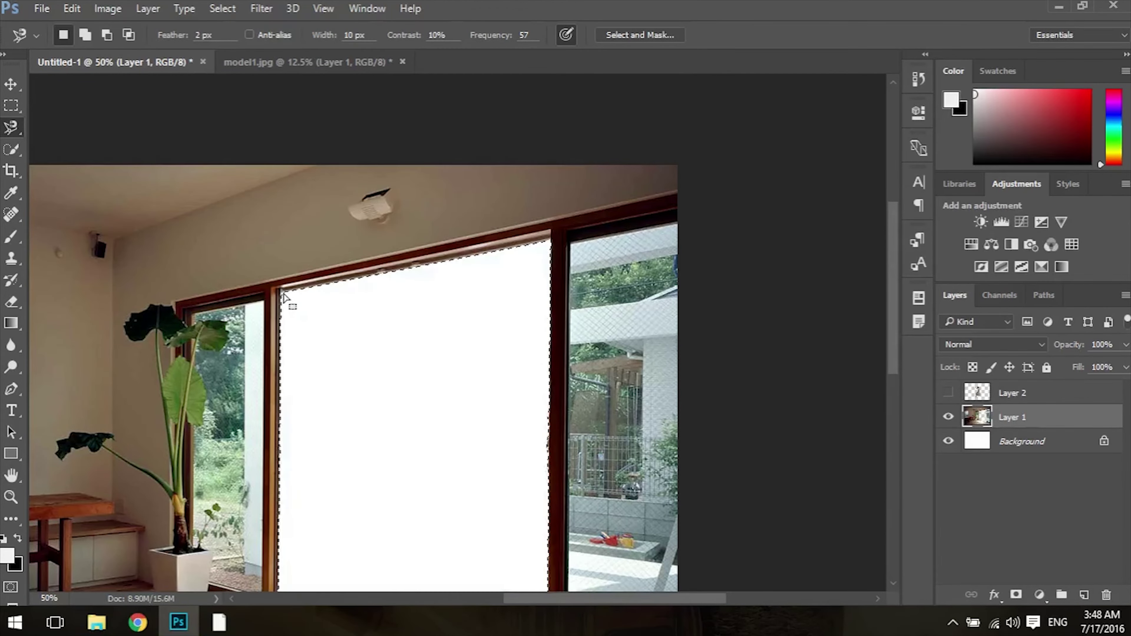
key("ctrl+d")
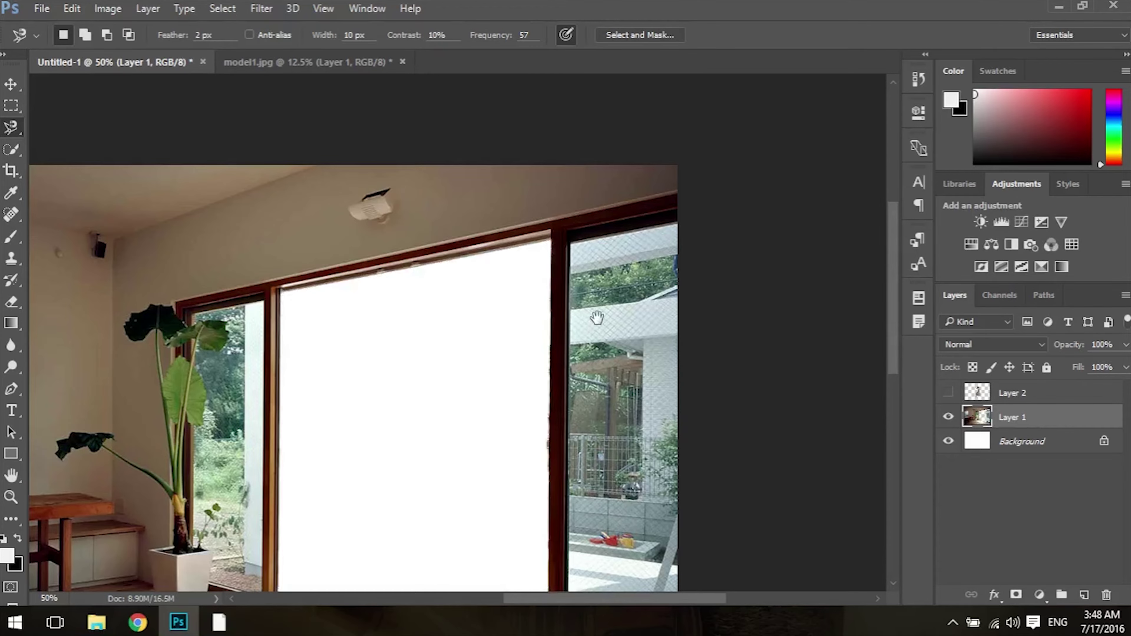
Step: Restart the Magnetic Lasso outline on the right pane, tracing up the frame, across the top, and down
left_click_drag(596, 317, 535, 312)
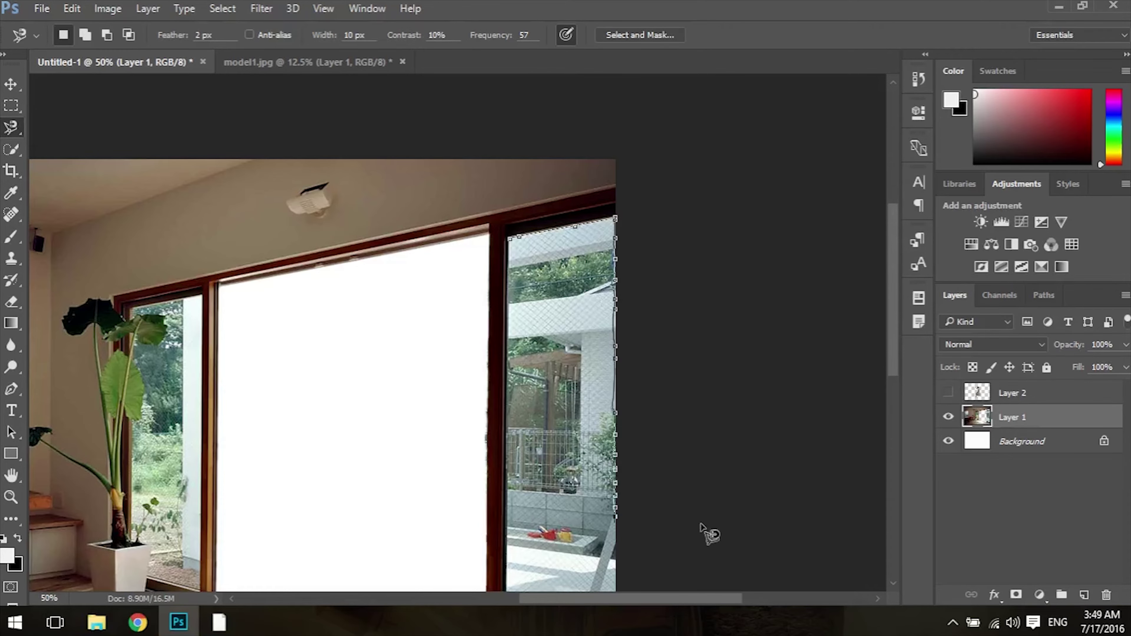
left_click_drag(715, 550, 709, 392)
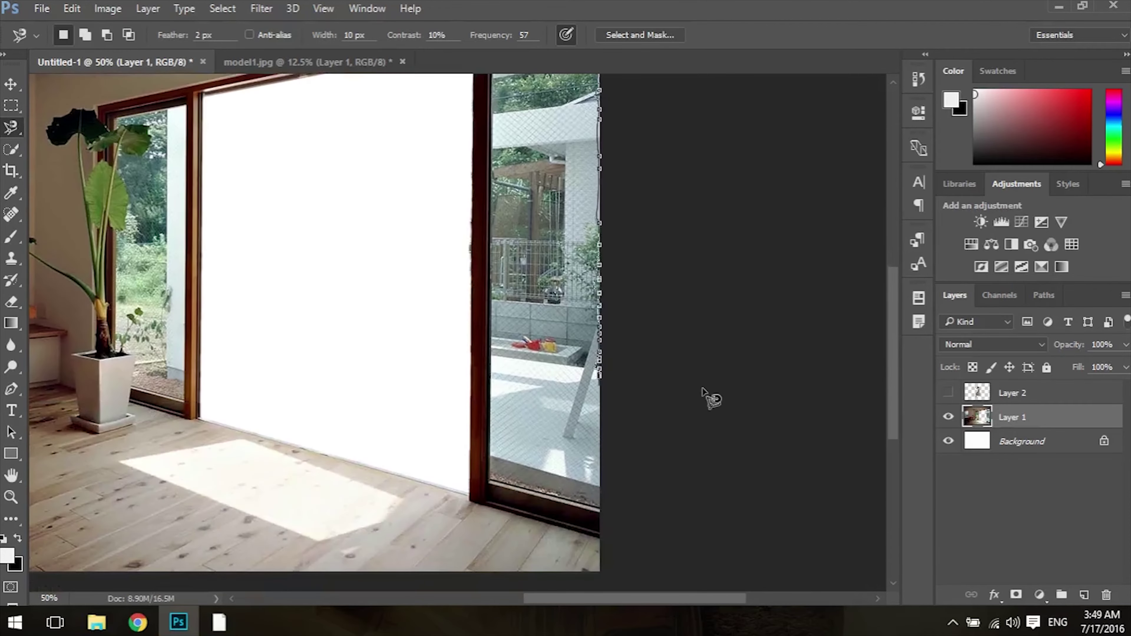
key("Escape")
left_click(599, 508)
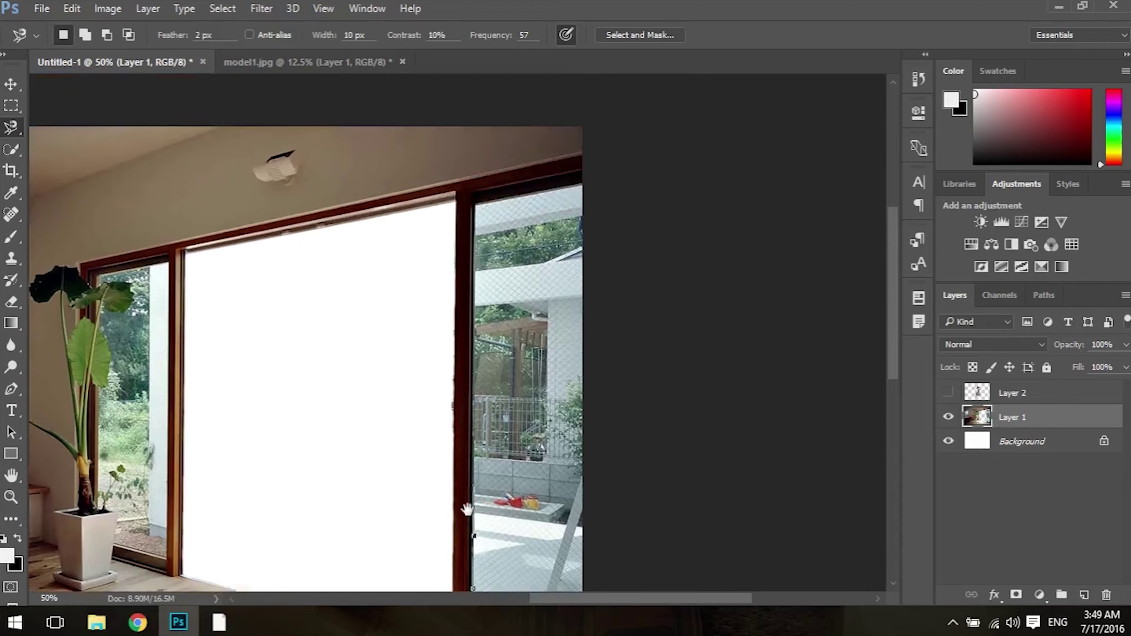
mouse_move(494, 343)
left_mouse_down()
mouse_move(465, 458)
mouse_move(471, 242)
left_mouse_up()
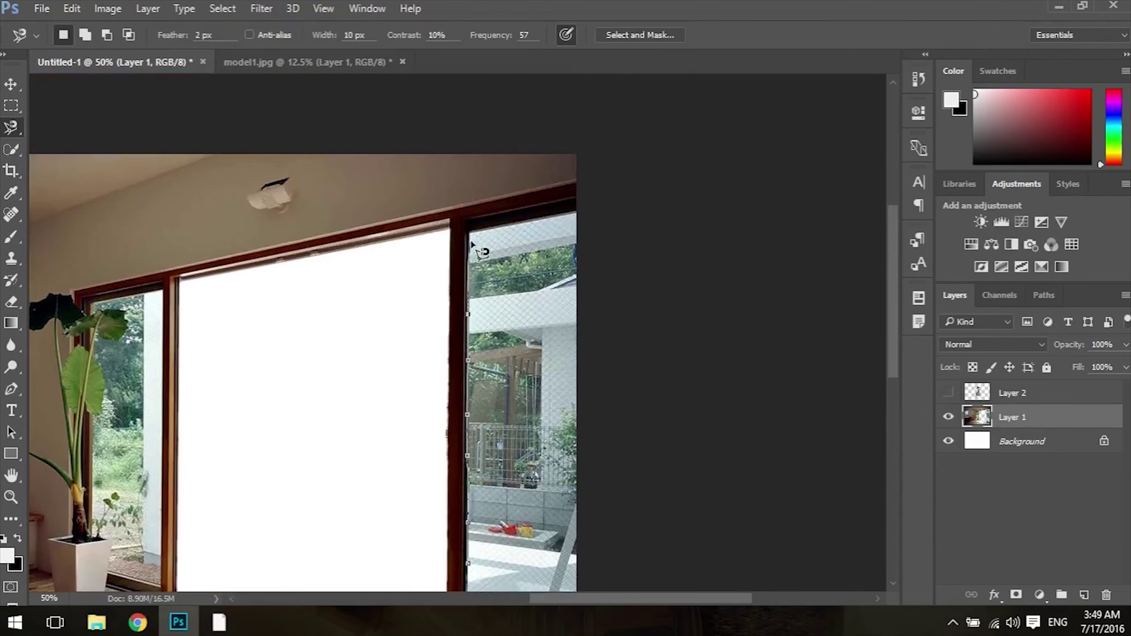
left_click_drag(510, 225, 570, 214)
left_click(575, 213)
left_click_drag(583, 232, 635, 437)
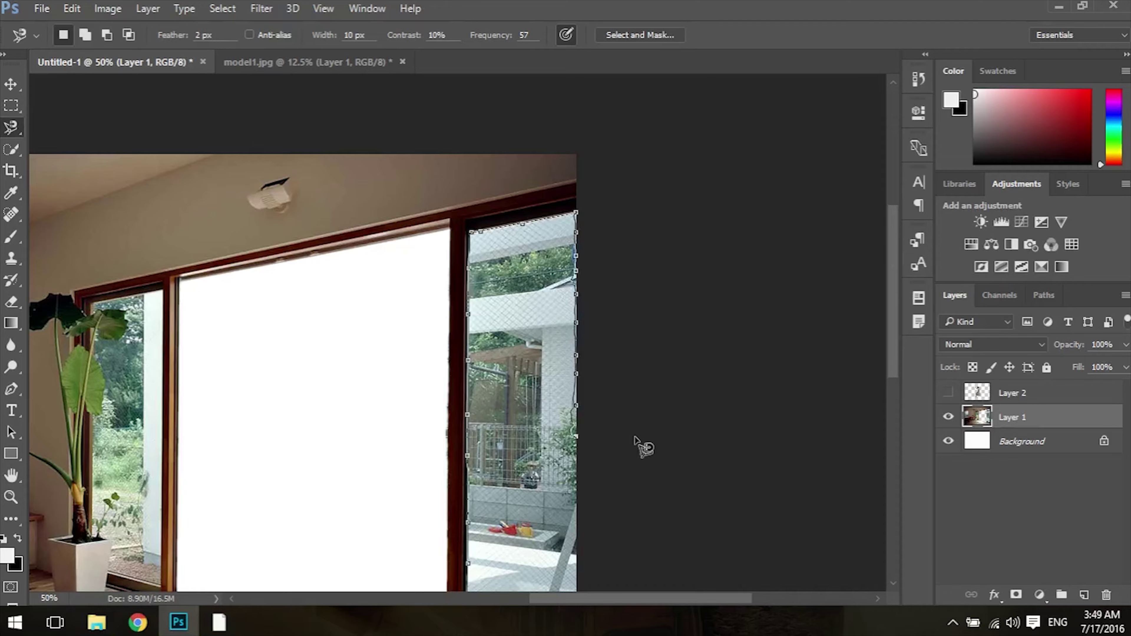
Step: Fix a stray anchor, close the outline, and delete the outdoor view from the right pane
key("Delete")
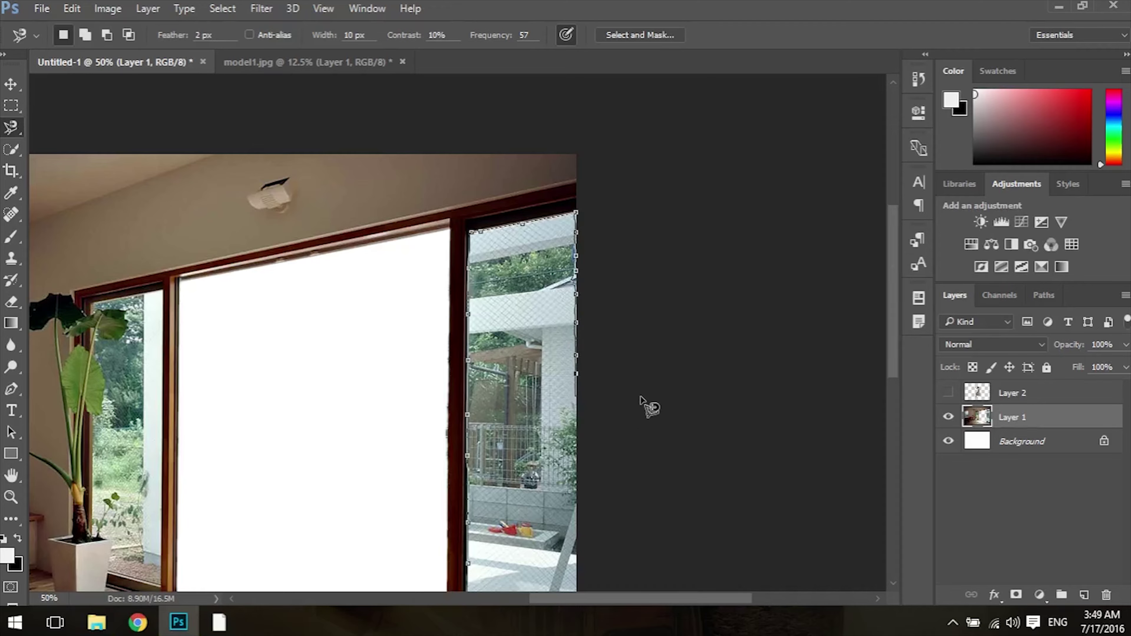
left_click_drag(650, 423, 690, 491)
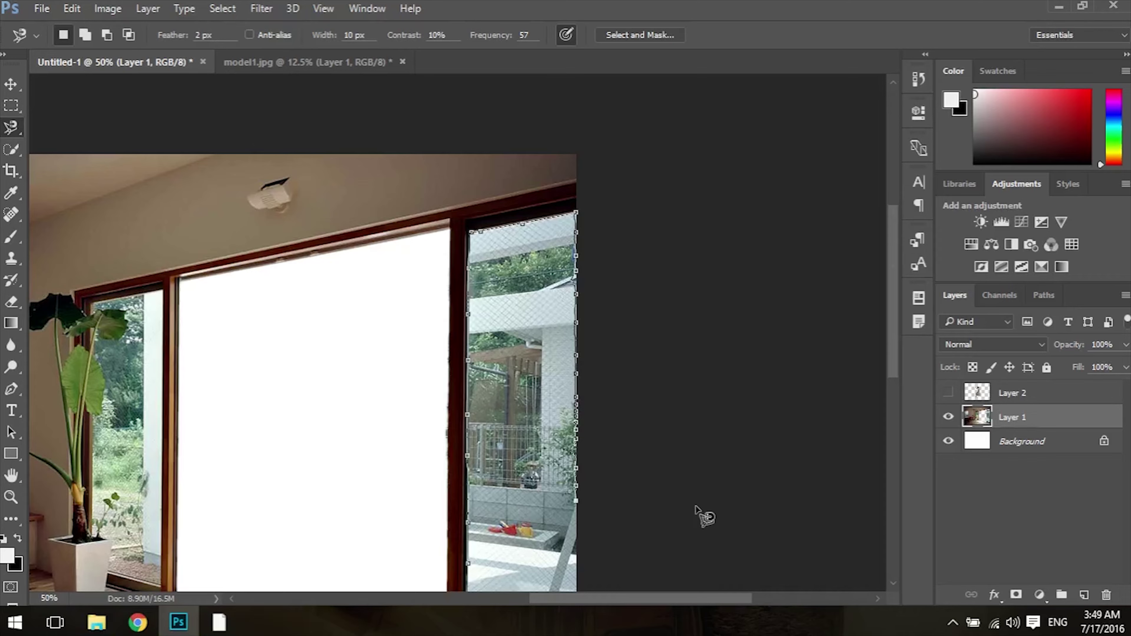
left_click_drag(705, 533, 689, 369)
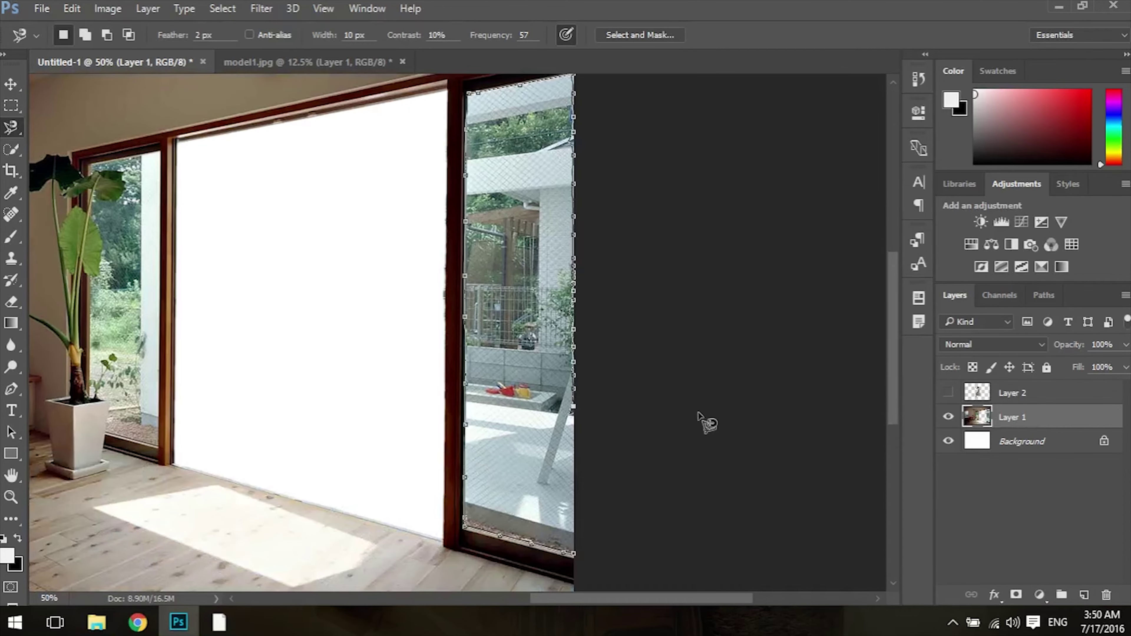
key("Return")
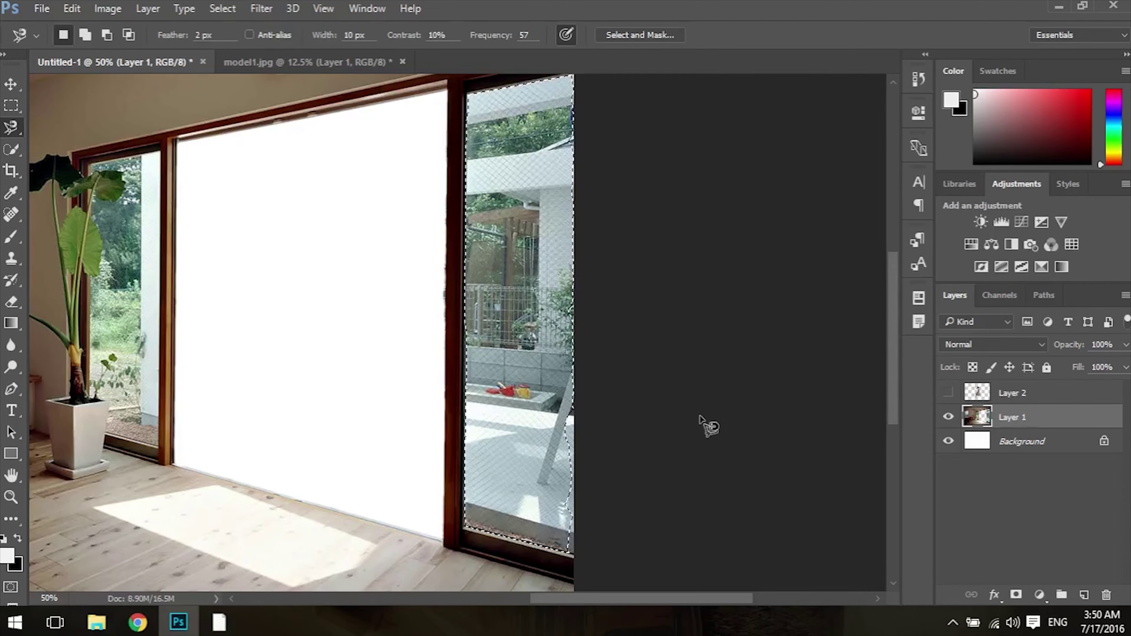
key("Delete")
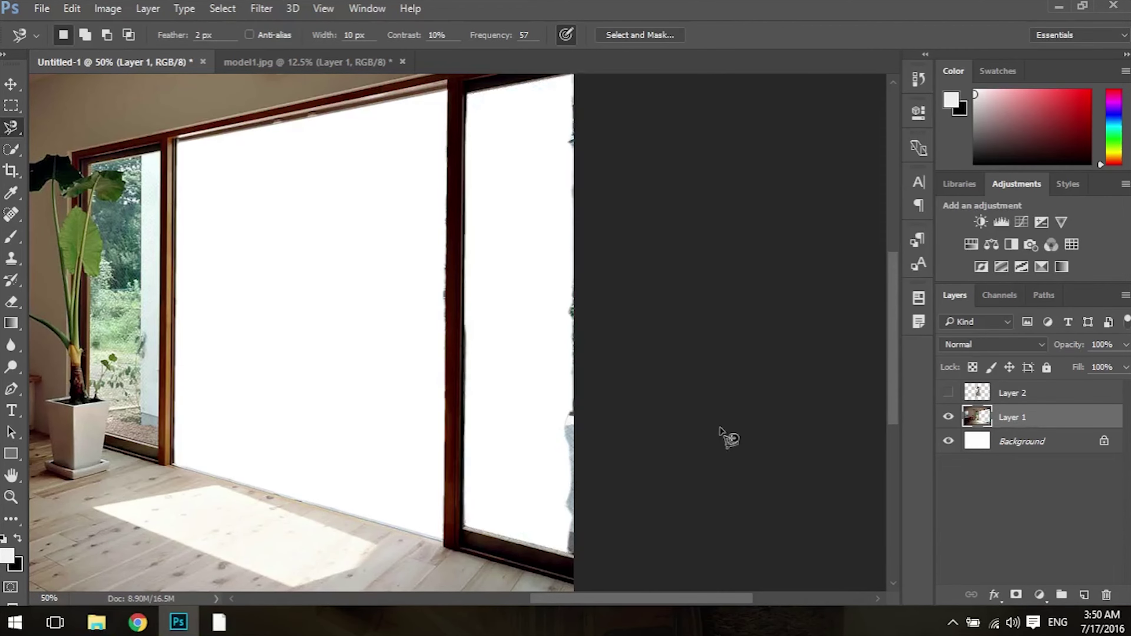
key("ctrl+plus")
key("ctrl+plus")
left_click_drag(664, 408, 422, 88)
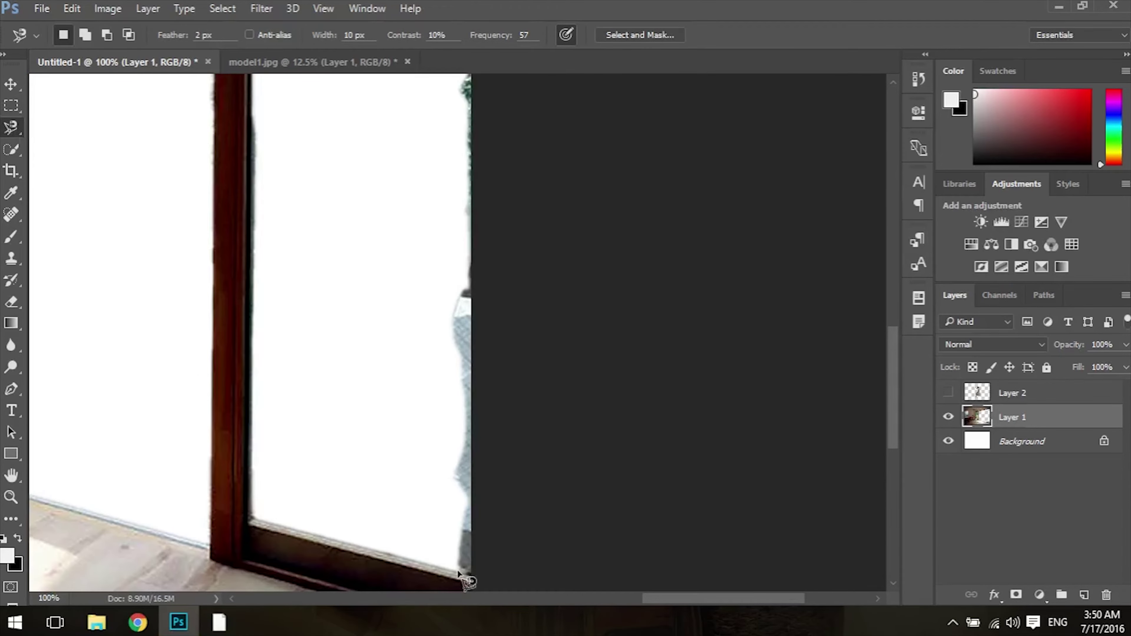
Step: Outline leftover scraps along the pane's edge with the Lasso and Rectangular Marquee
left_click(470, 577)
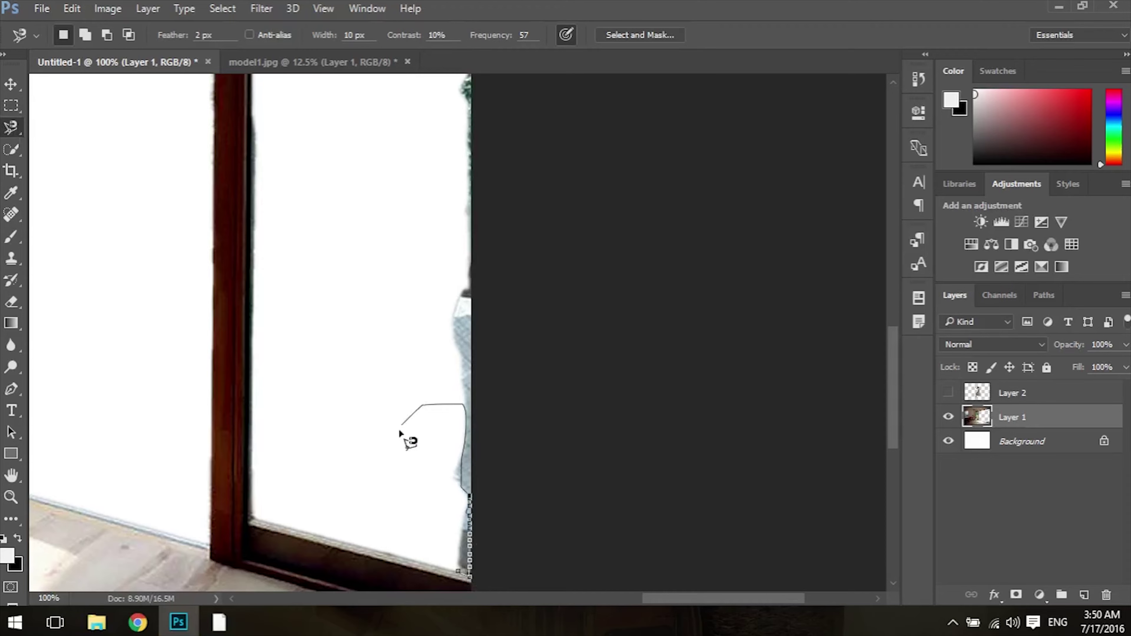
left_click(463, 574)
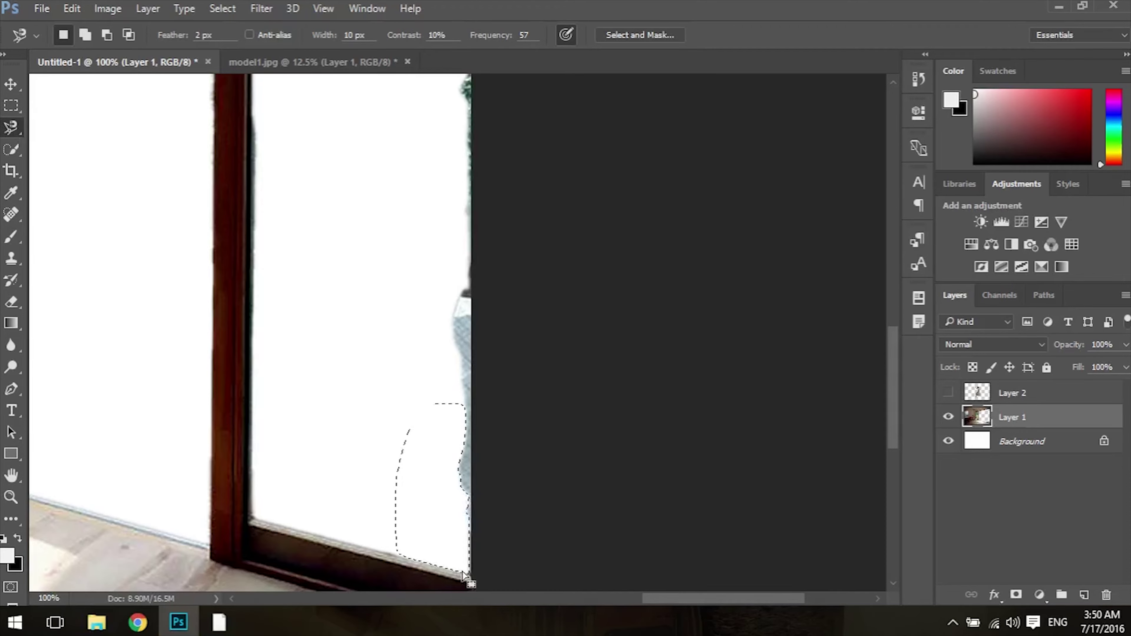
key("m")
left_click_drag(426, 112, 544, 517)
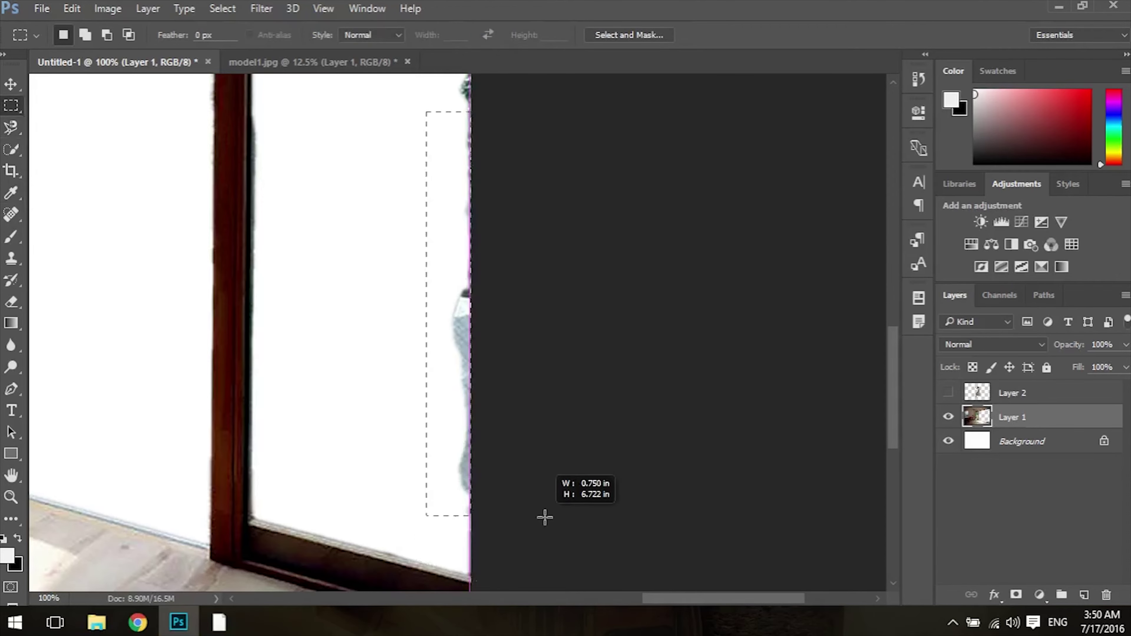
left_click_drag(560, 234, 609, 384)
left_click_drag(440, 219, 596, 605)
left_click(197, 290)
Step: Delete the leftover strip beside the vertical frame, deselect, and zoom out over the room
left_click_drag(146, 124, 244, 493)
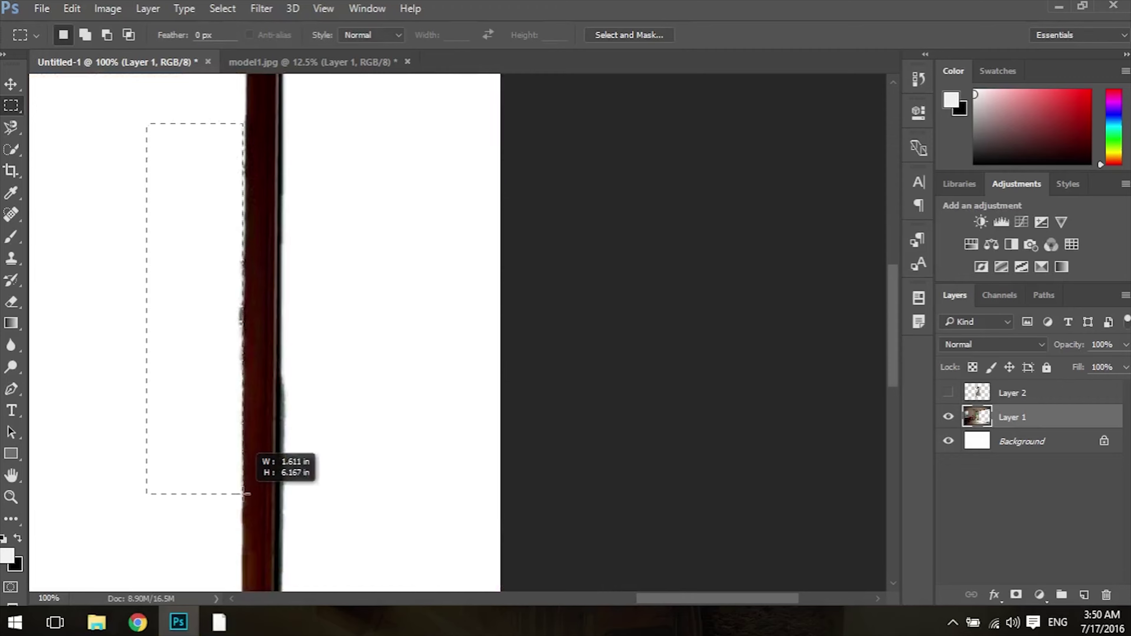
key("Delete")
key("ctrl+d")
key("ctrl+minus")
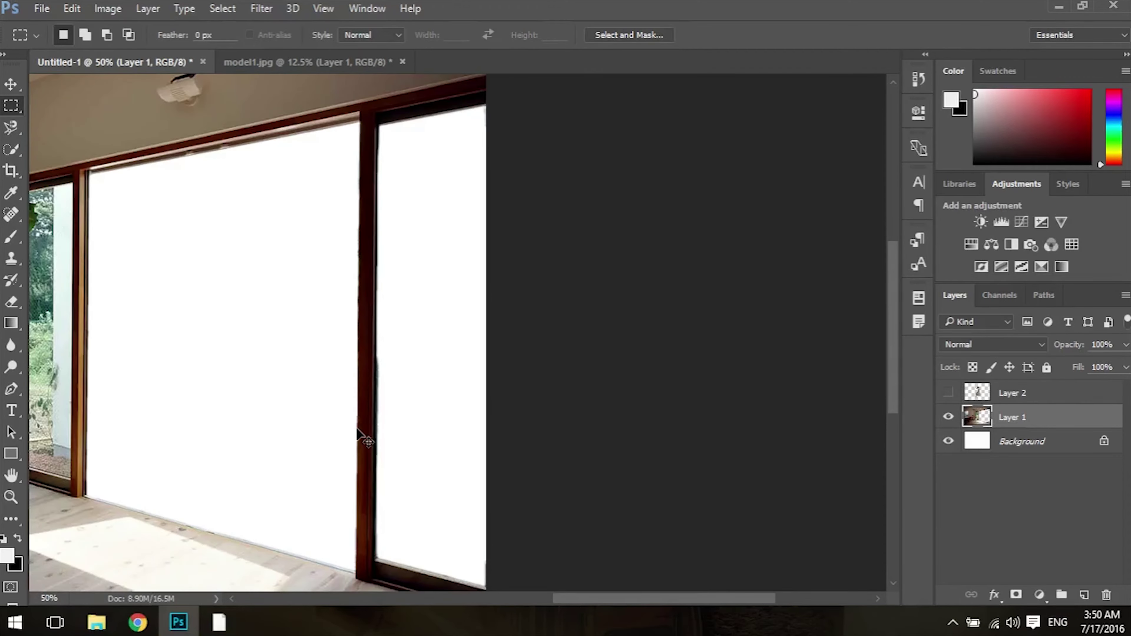
key("ctrl+minus")
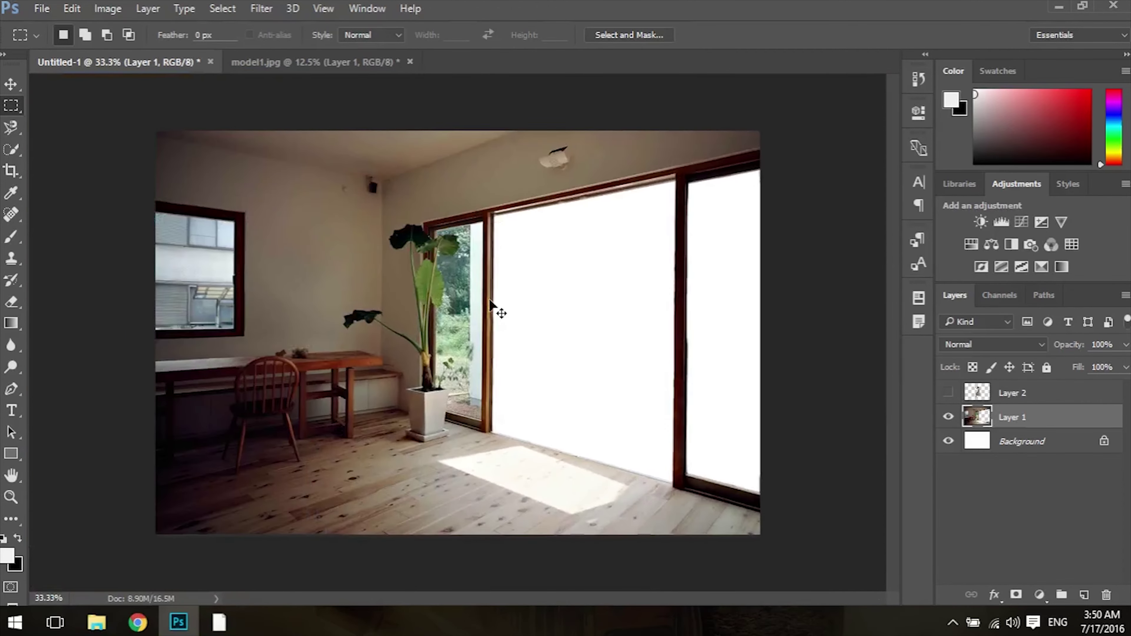
key("ctrl+plus")
key("ctrl+plus")
key("ctrl+plus")
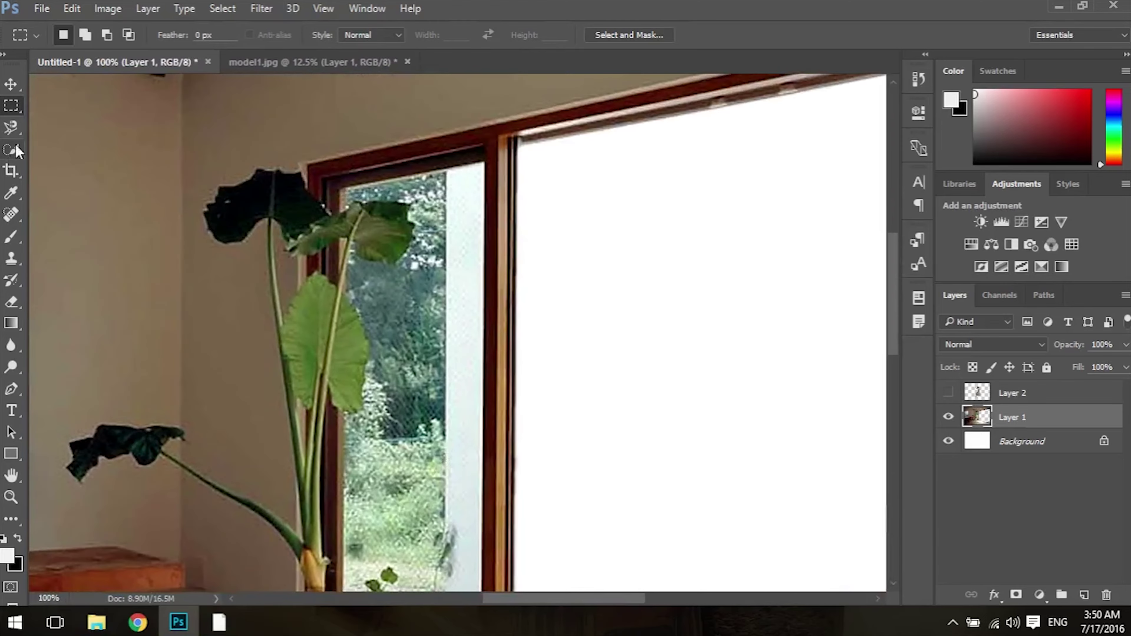
Step: Trace the left window with the Magnetic Lasso along its frame, sill and the pot edge
left_click(11, 128)
left_click(349, 189)
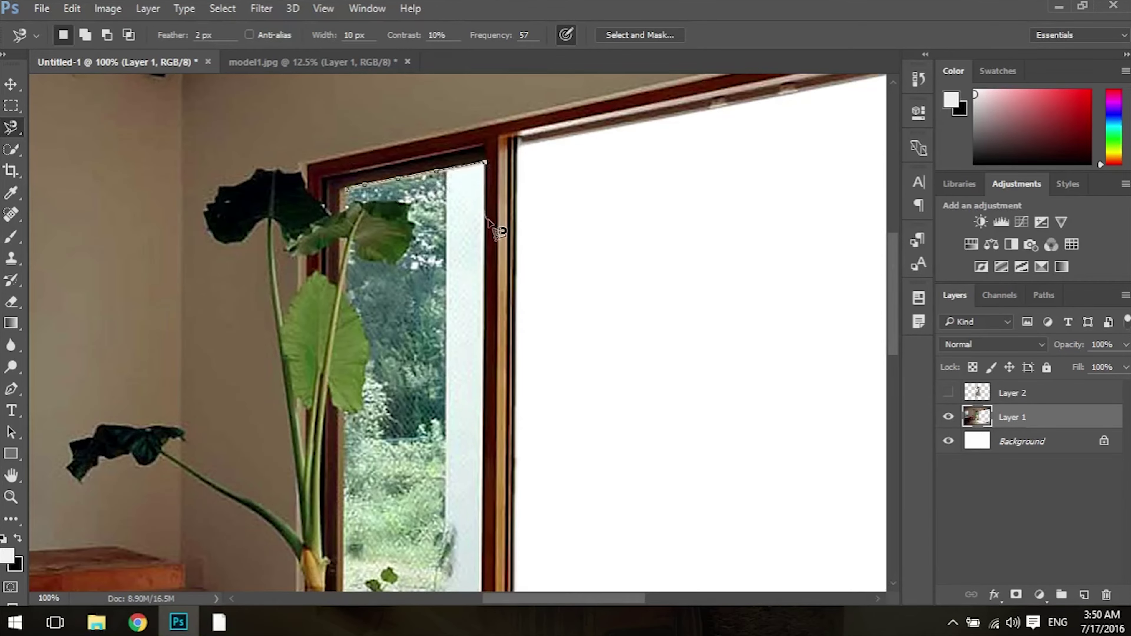
left_click_drag(492, 409, 517, 170)
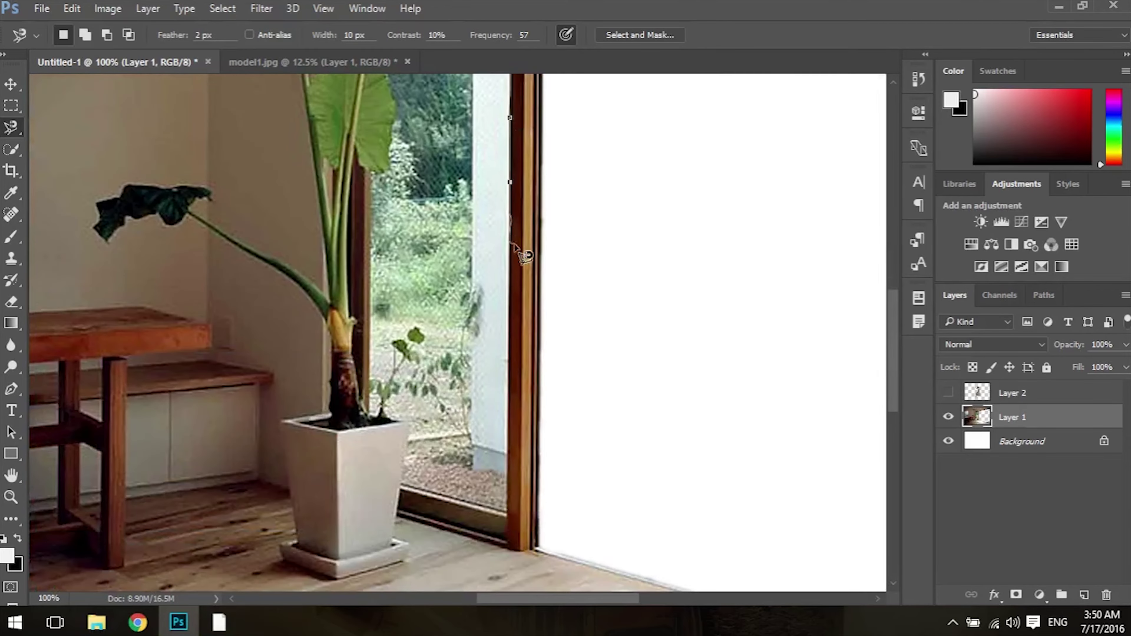
left_click(507, 517)
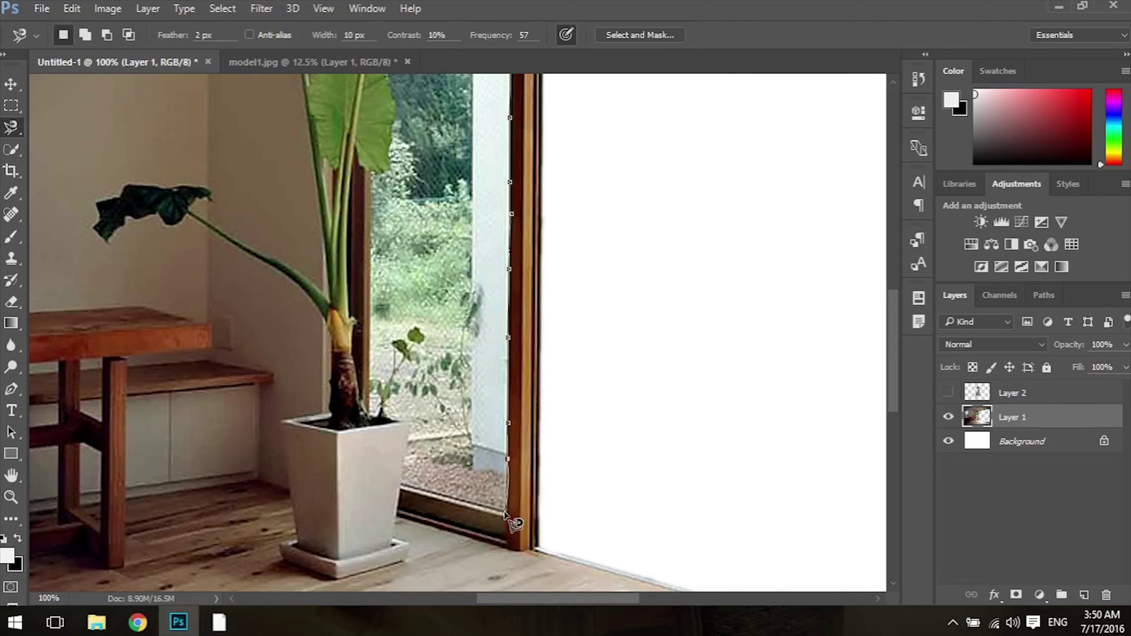
left_click(400, 483)
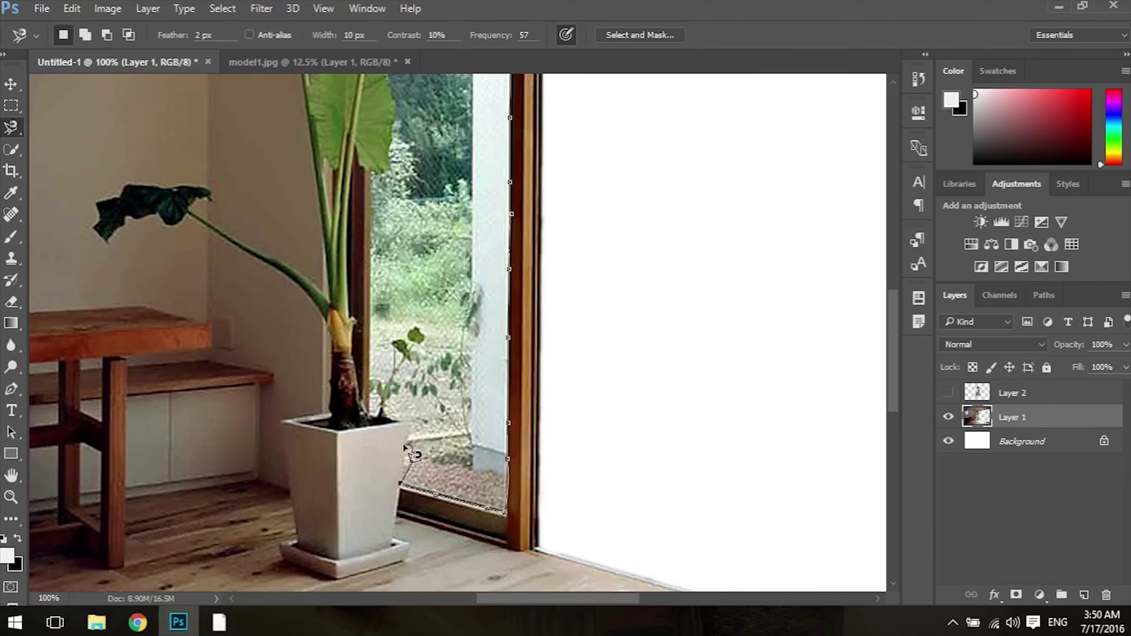
scroll(405, 446, "up", 2)
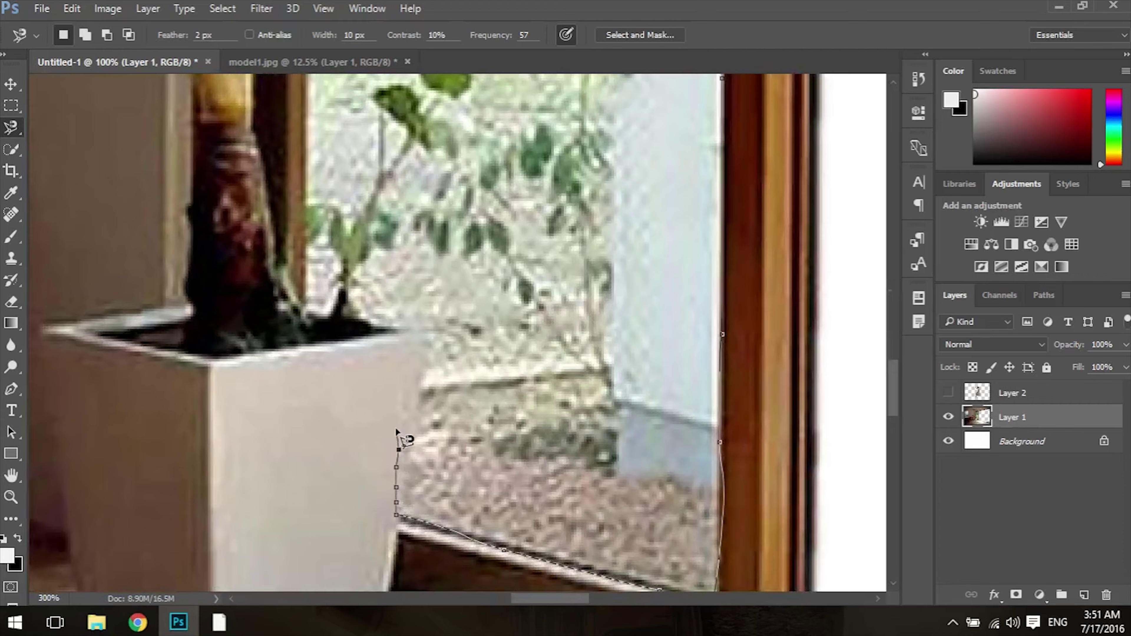
left_click(400, 328)
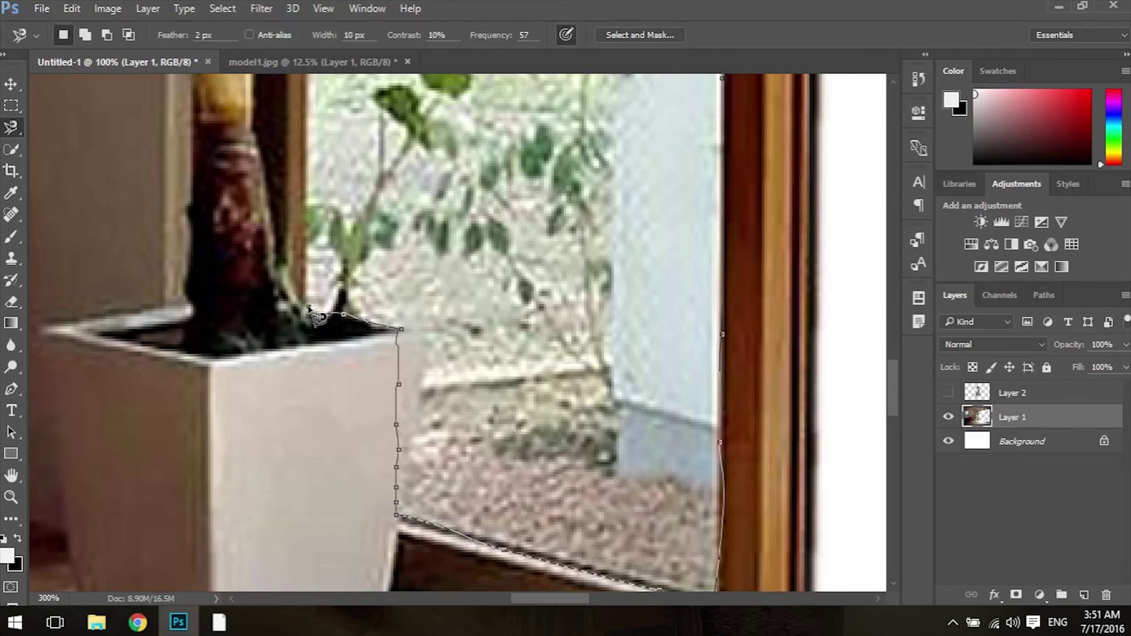
scroll(312, 245, "up", 5)
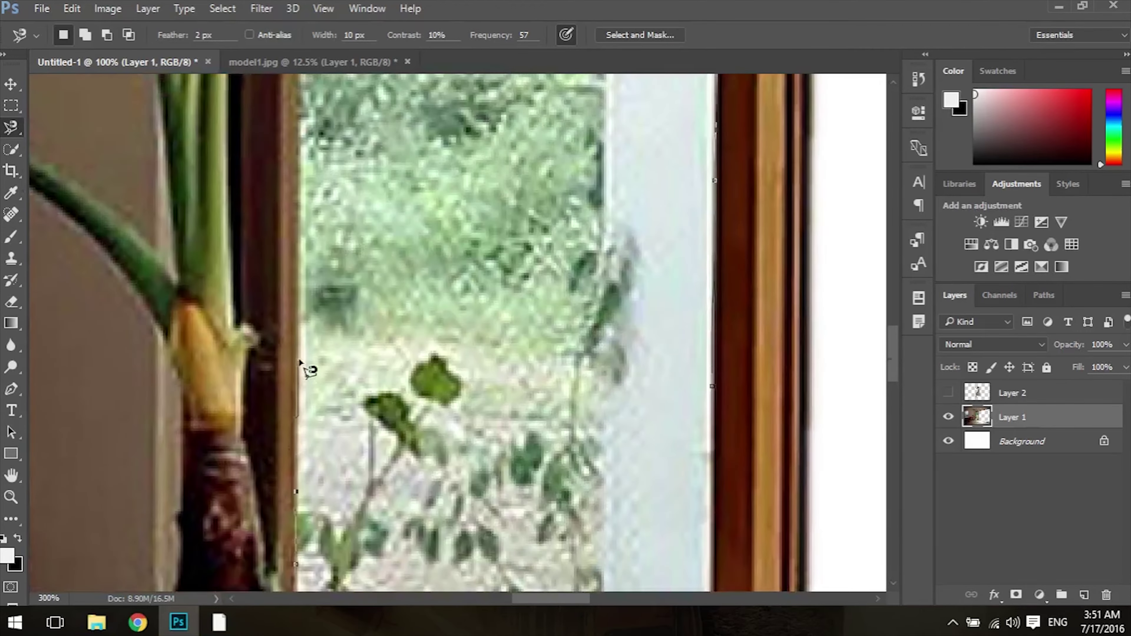
left_click_drag(305, 197, 316, 550)
key("BackSpace")
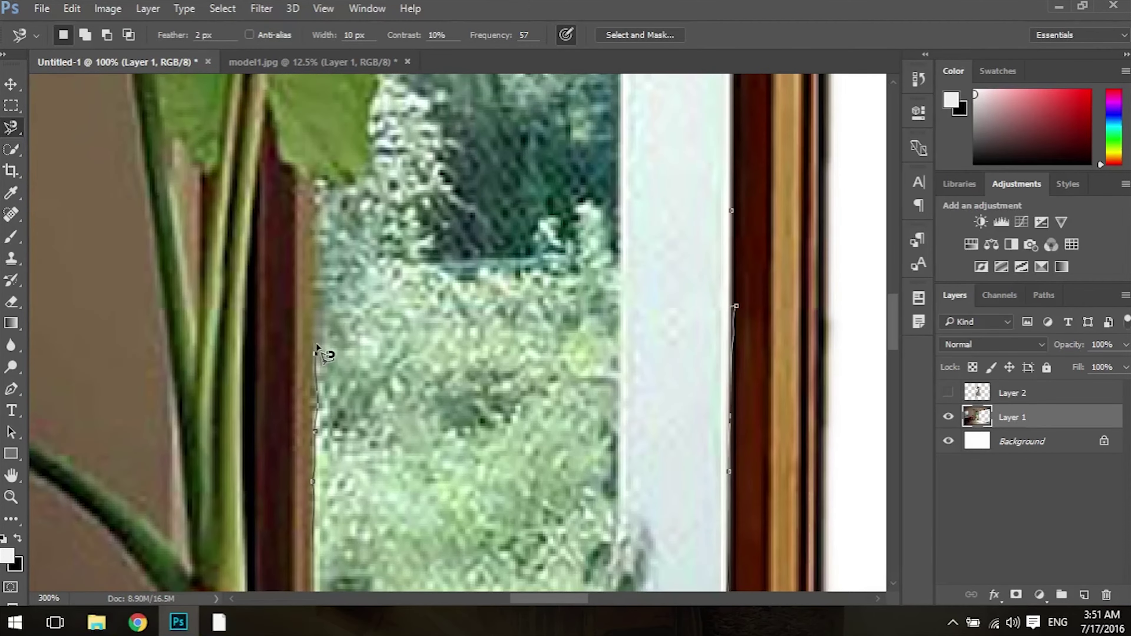
left_click(314, 297)
key("BackSpace")
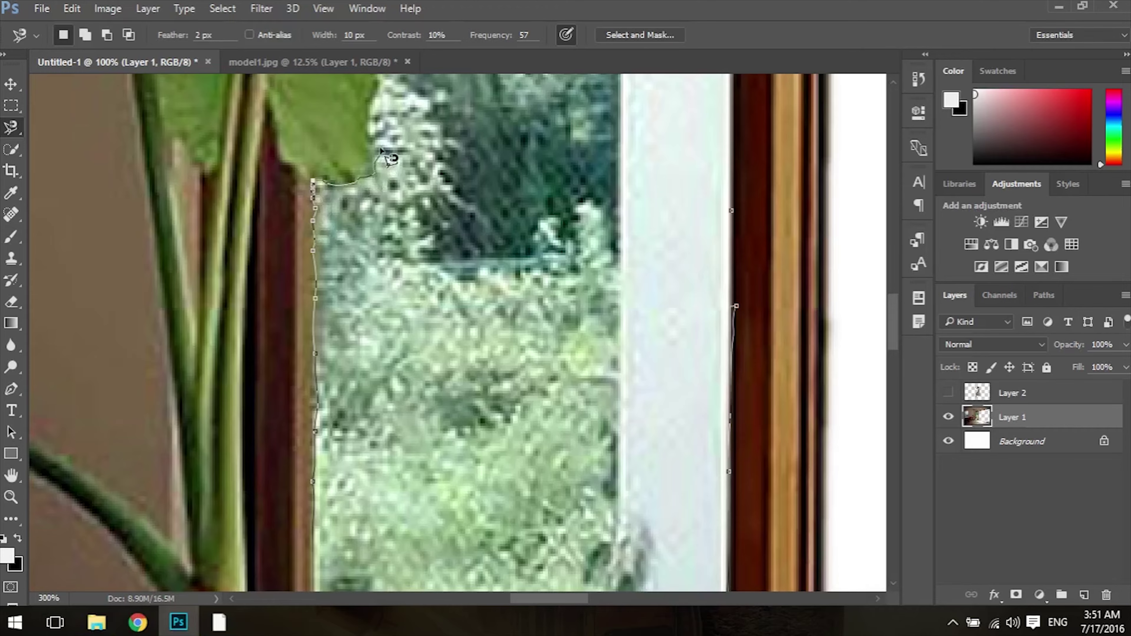
Step: Close the outline around the leaves, delete the outdoor view inside, and deselect
scroll(392, 151, "up", 5)
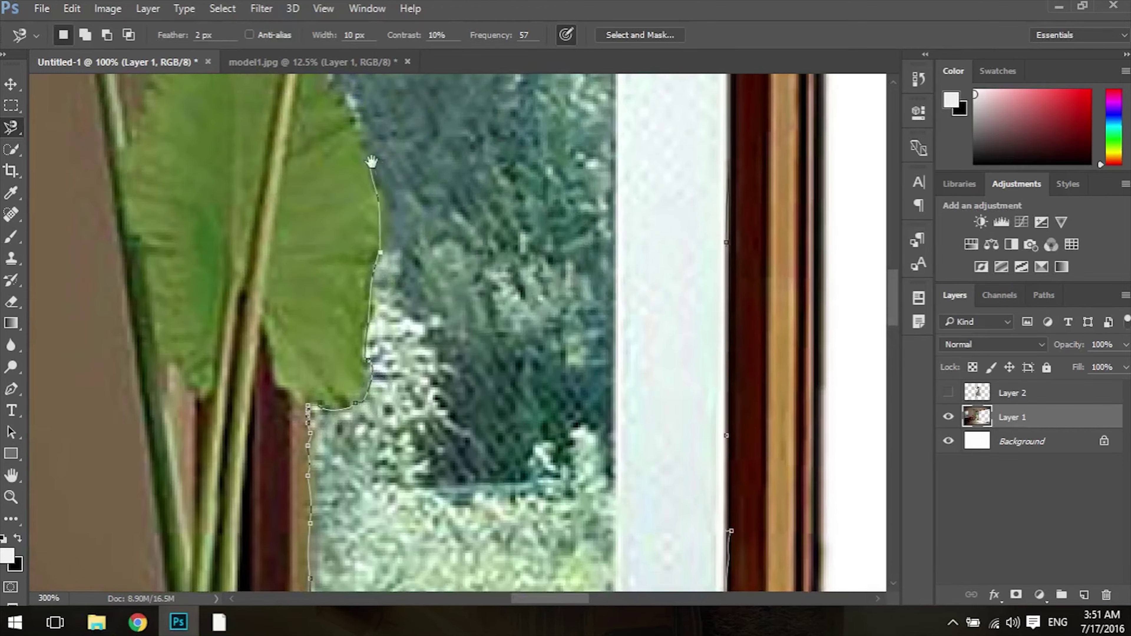
scroll(369, 277, "up", 5)
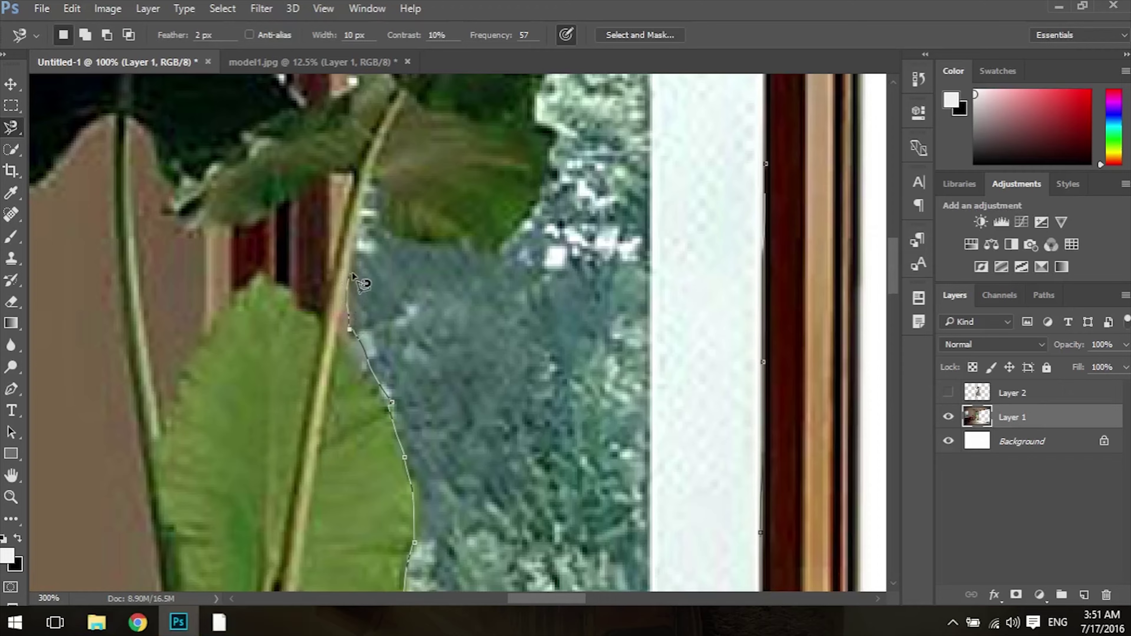
left_click(352, 219)
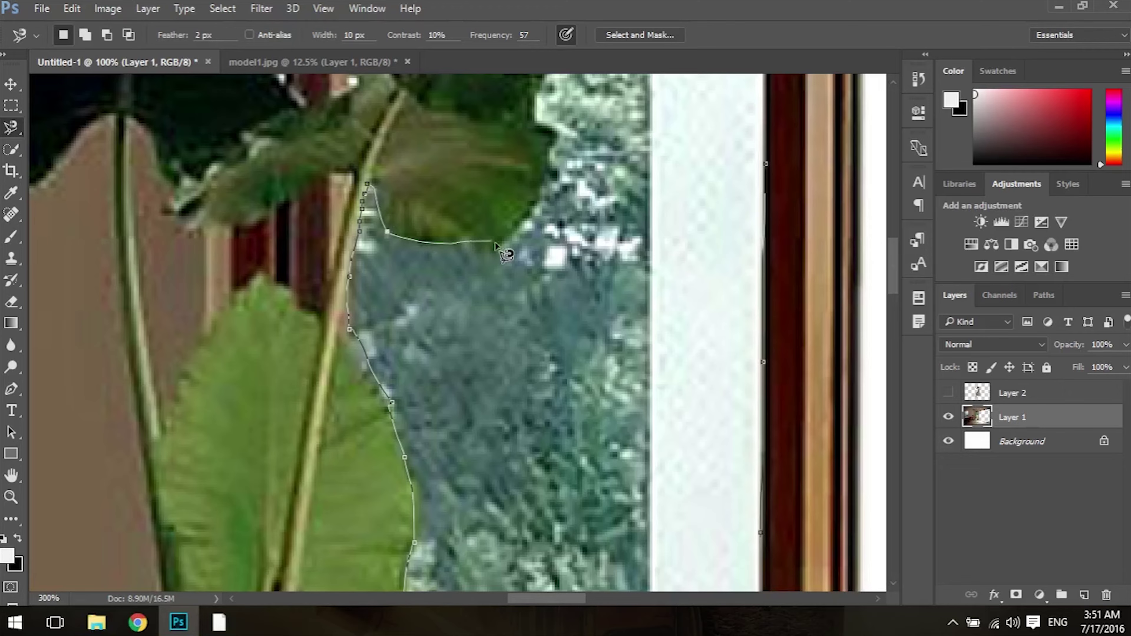
left_click_drag(526, 232, 533, 391)
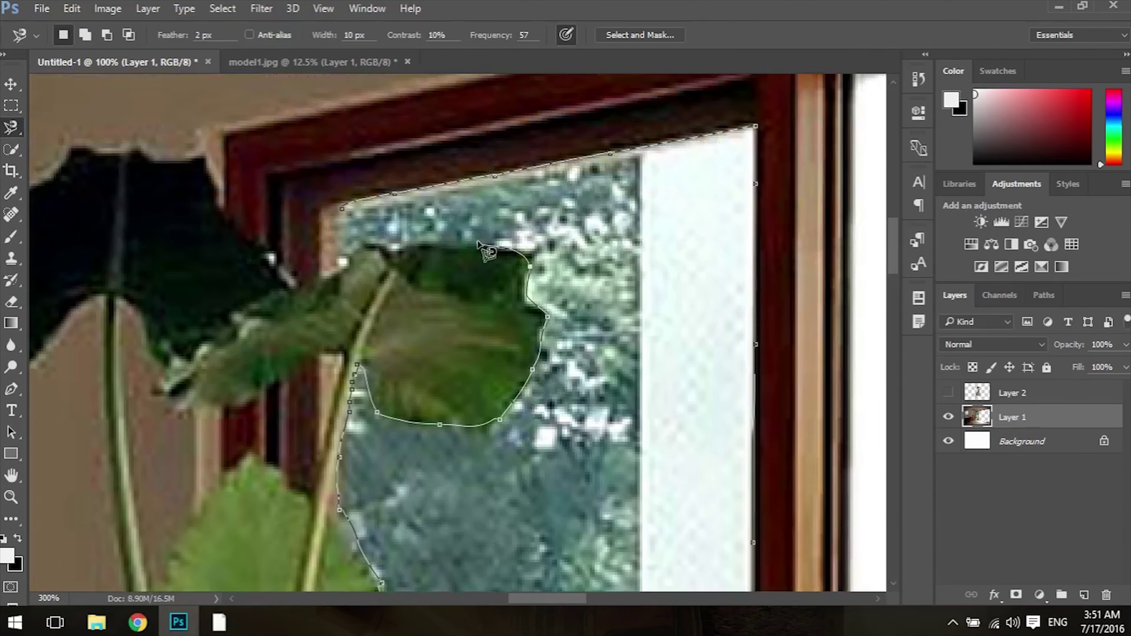
left_click(337, 270)
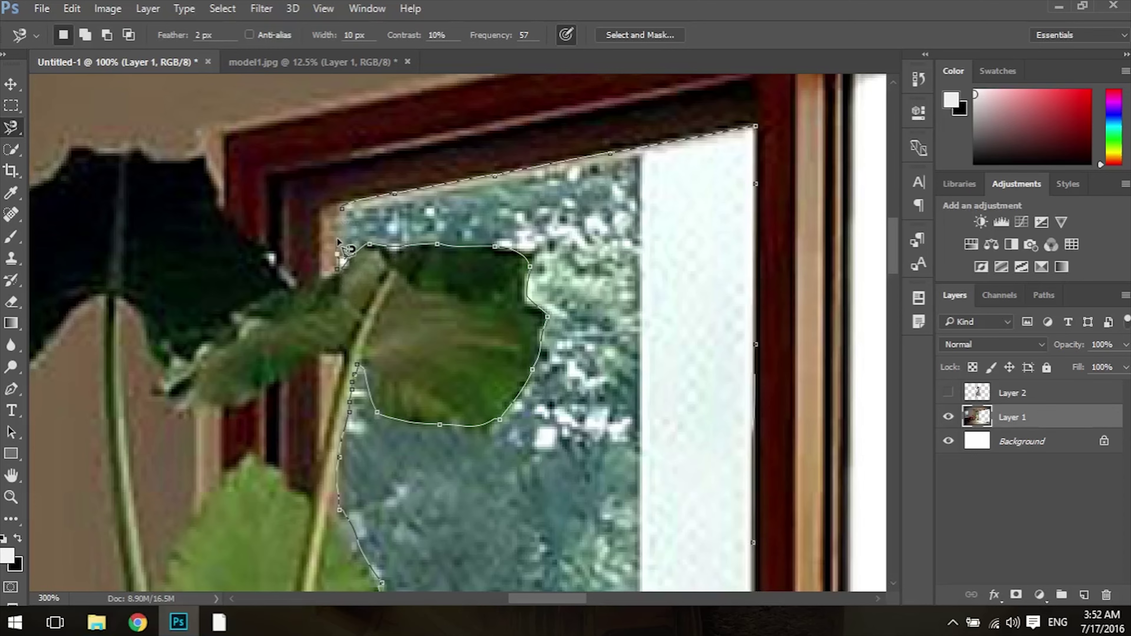
left_click(344, 209)
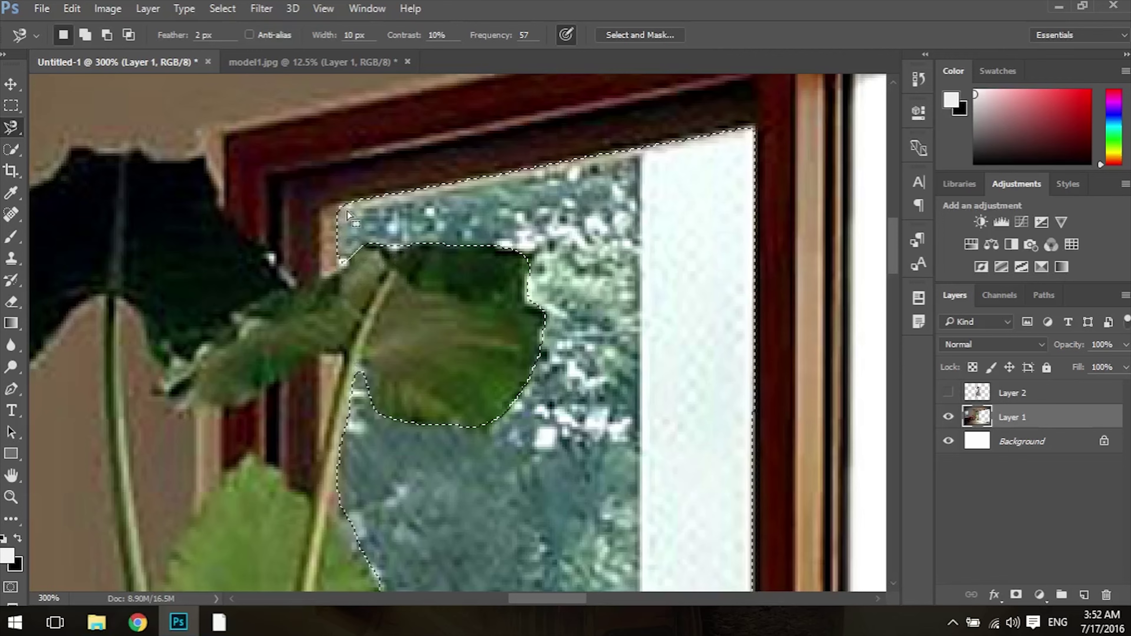
key("Delete")
key("ctrl+d")
Step: Outline the remaining window glass, delete it to white, and deselect
scroll(441, 253, "down", 1)
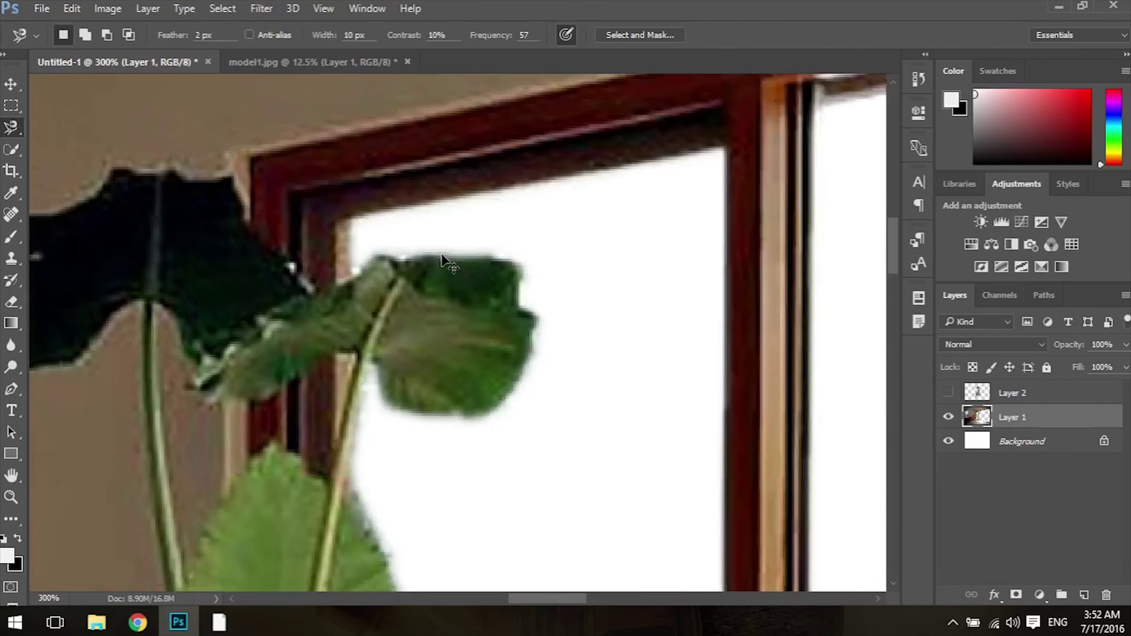
scroll(441, 253, "down", 2)
scroll(441, 253, "down", 1)
scroll(441, 253, "down", 1)
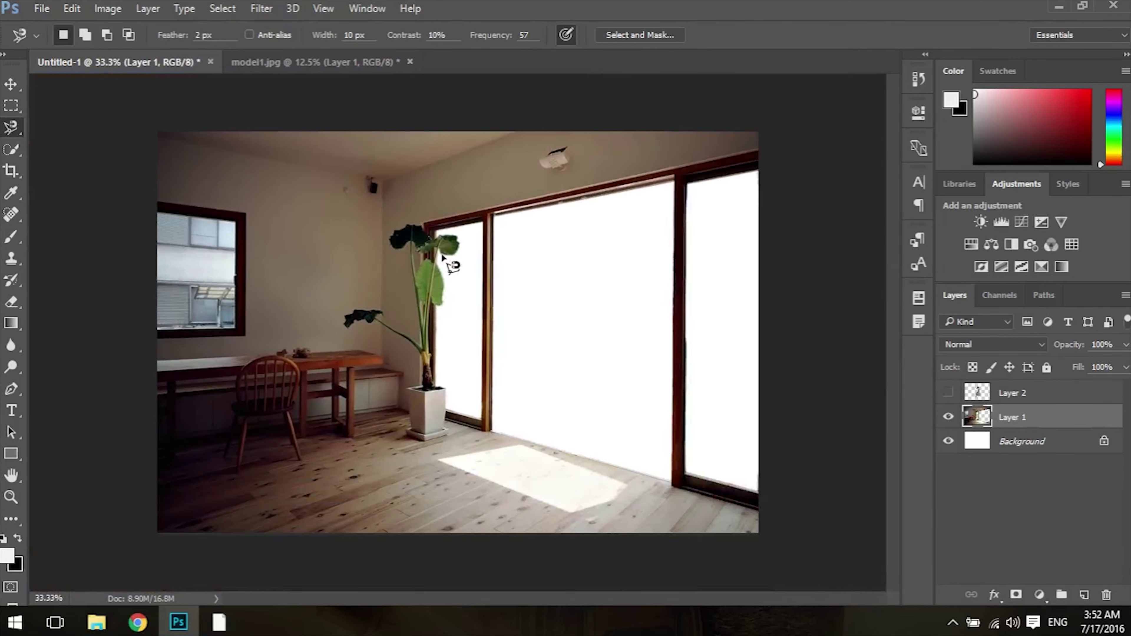
scroll(441, 253, "up", 1)
left_click_drag(298, 245, 489, 332)
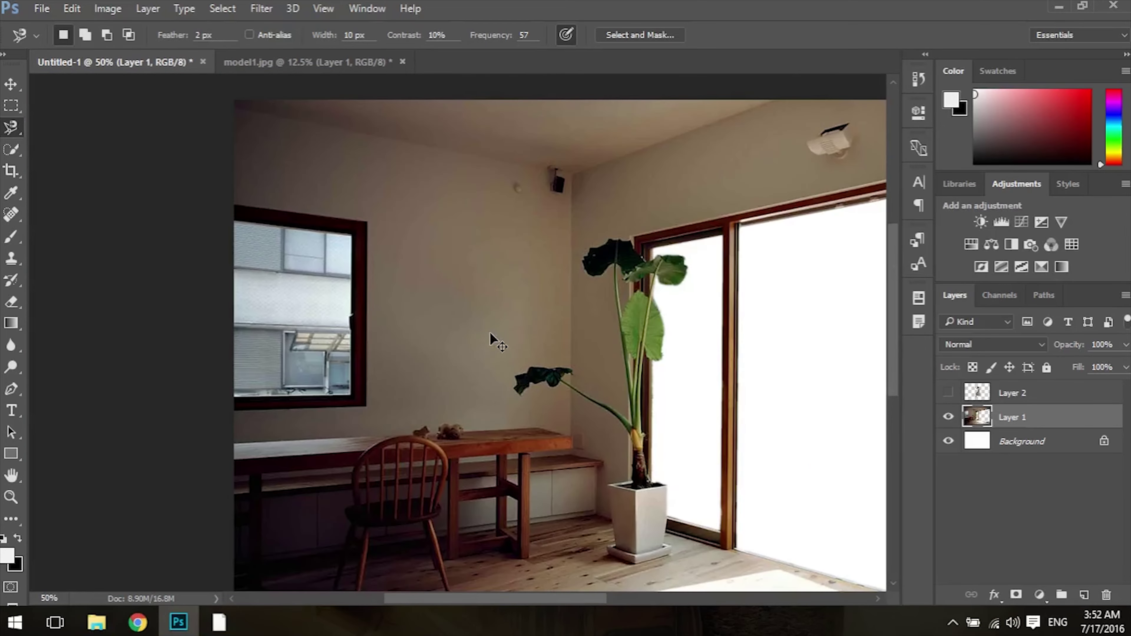
scroll(489, 331, "up", 1)
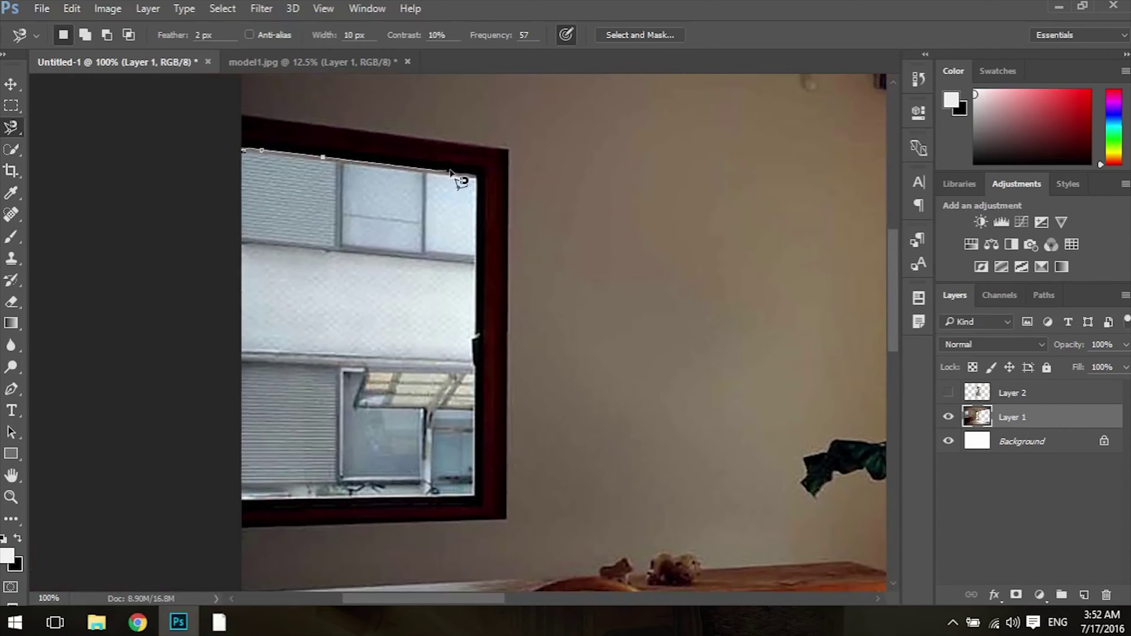
left_click(477, 175)
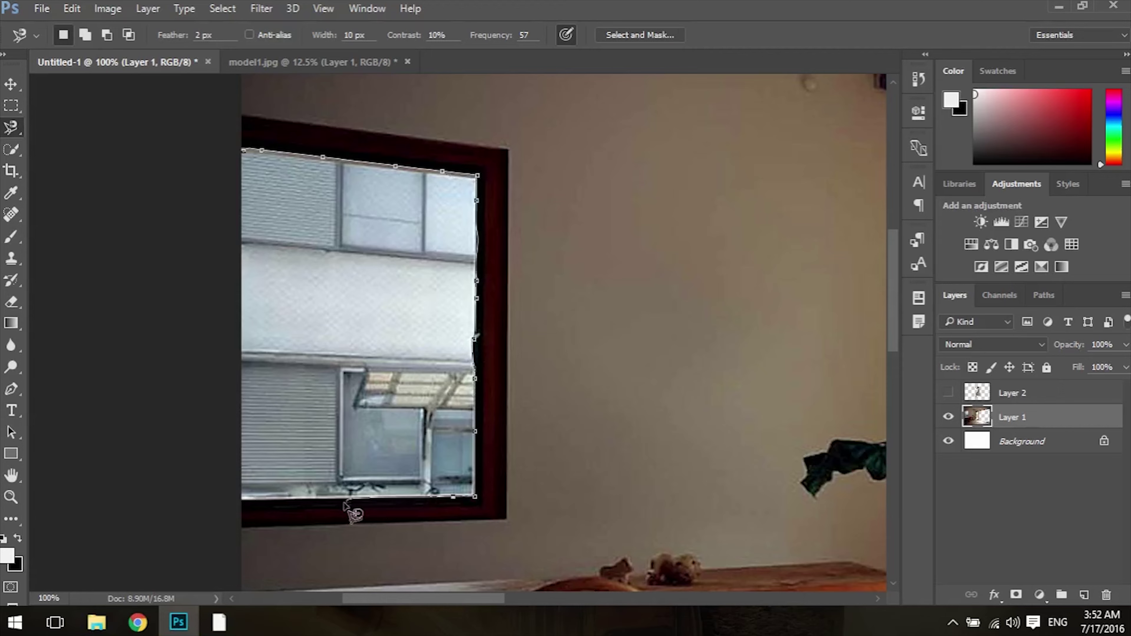
left_click(242, 500)
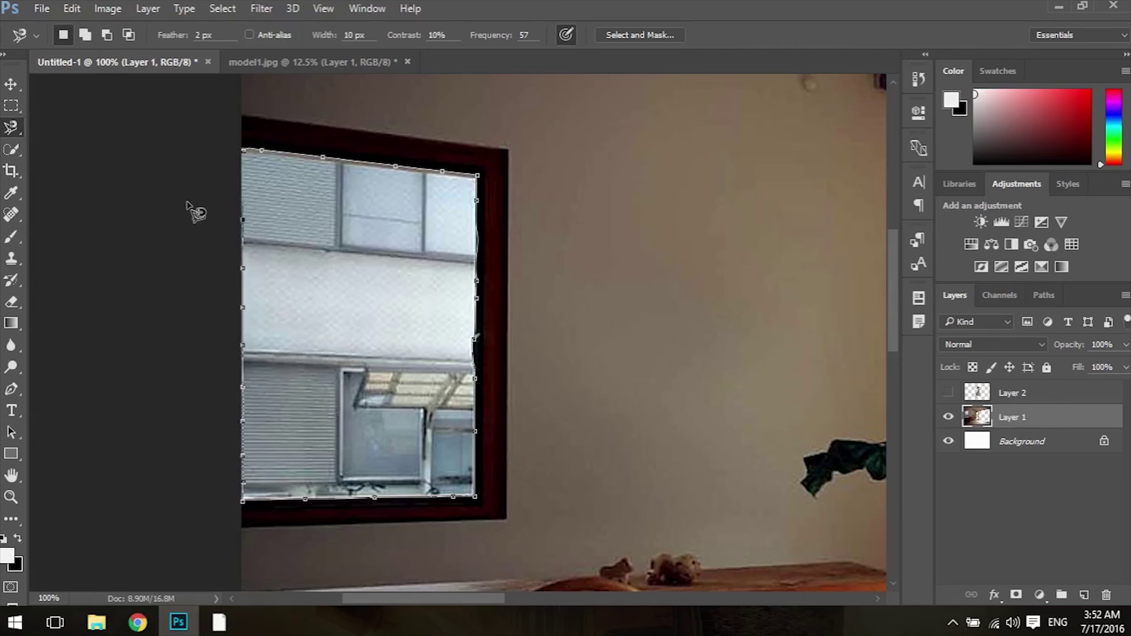
left_click(248, 159)
key("Delete")
key("ctrl+d")
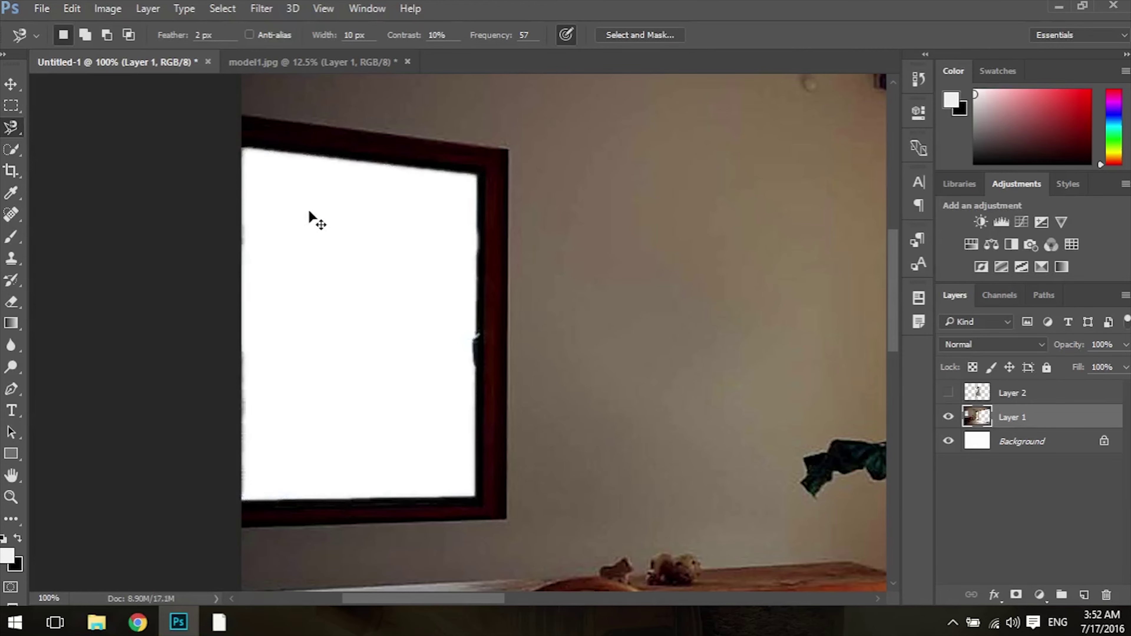
scroll(311, 214, "down", 4)
scroll(312, 213, "up", 1)
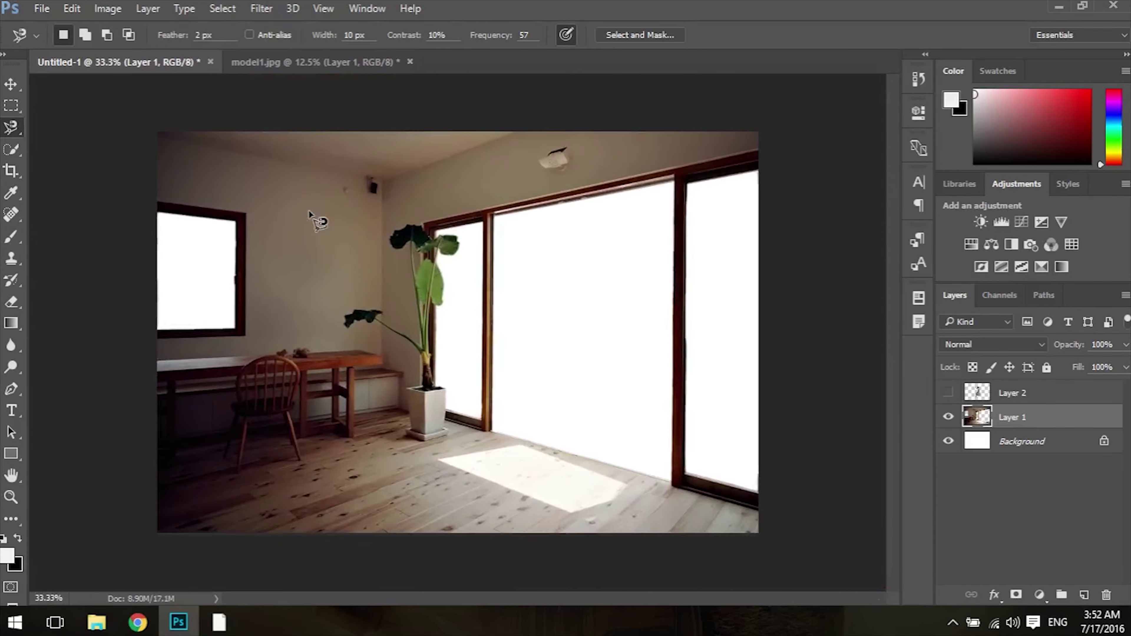
Step: Place the mountain landscape image and enlarge it to cover the canvas
left_click(97, 622)
mouse_move(279, 128)
left_mouse_down()
mouse_move(202, 562)
mouse_move(578, 241)
left_mouse_up()
left_click(11, 84)
left_click(500, 245)
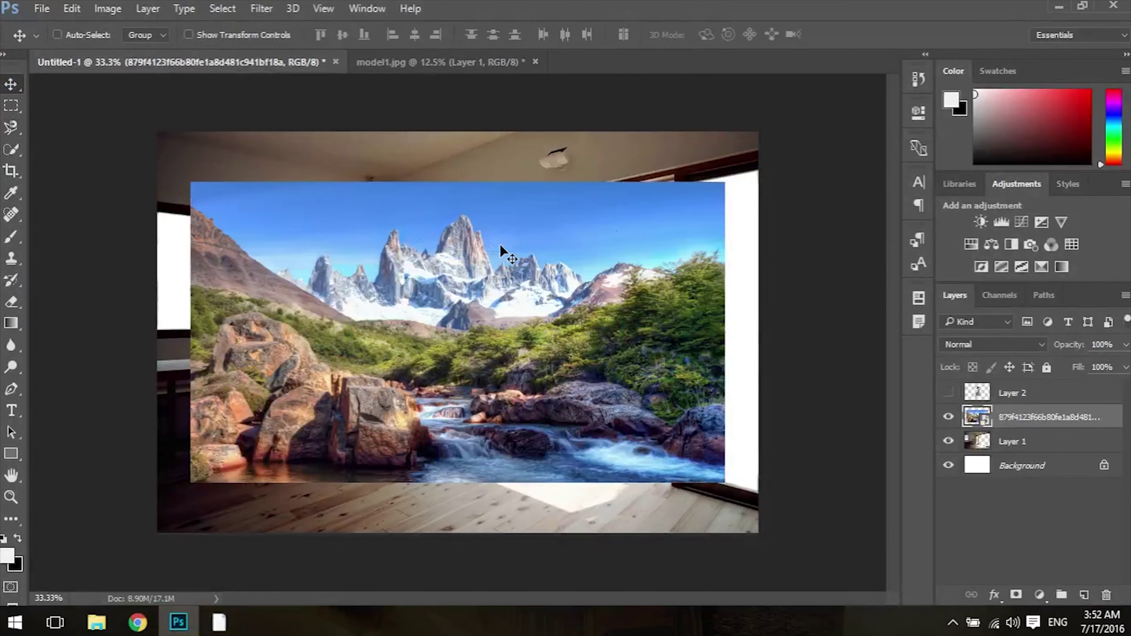
left_click_drag(724, 182, 831, 123)
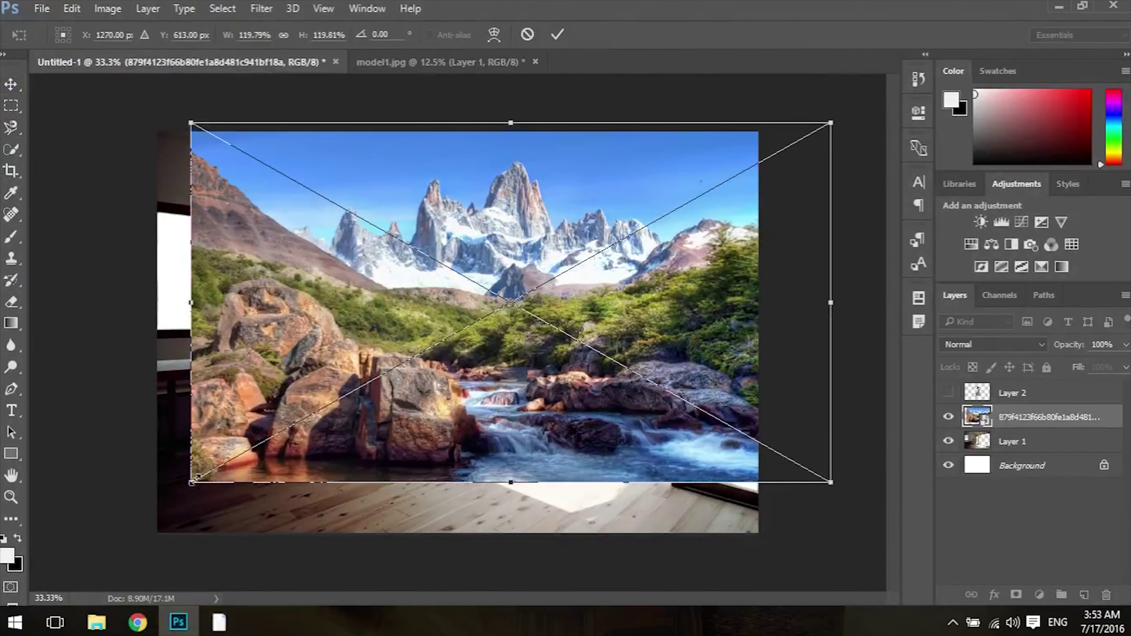
left_click_drag(196, 478, 117, 560)
key("Return")
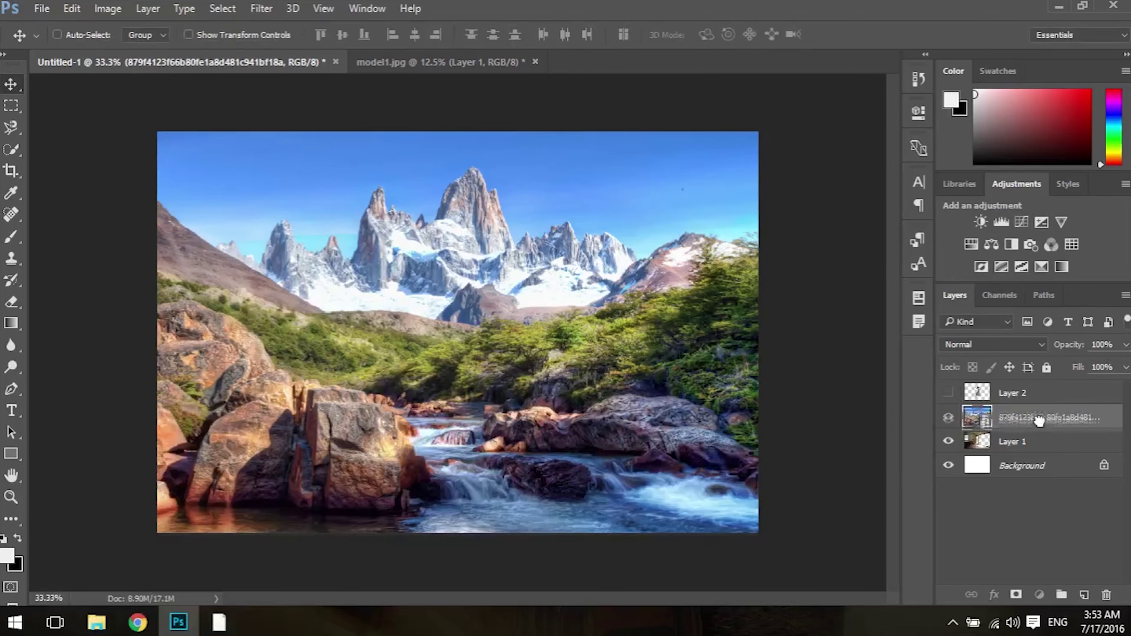
Step: Move the mountain layer below the room layer, position it behind the windows, and duplicate it
left_click_drag(1039, 420, 1039, 450)
left_click_drag(564, 326, 614, 294)
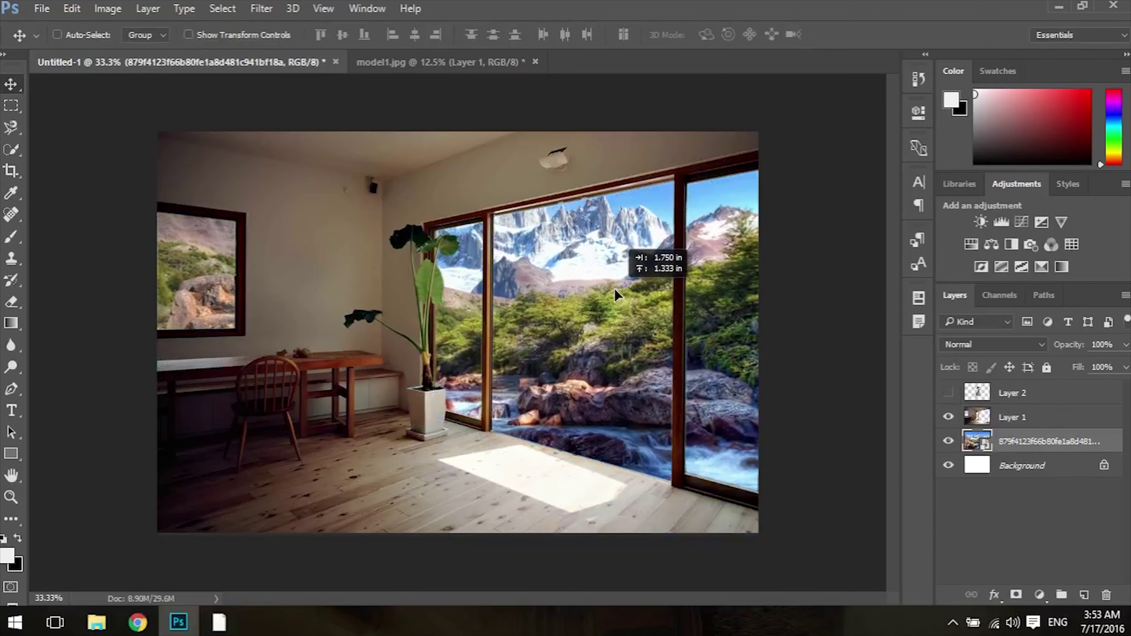
left_click_drag(614, 292, 611, 287)
right_click(1026, 443)
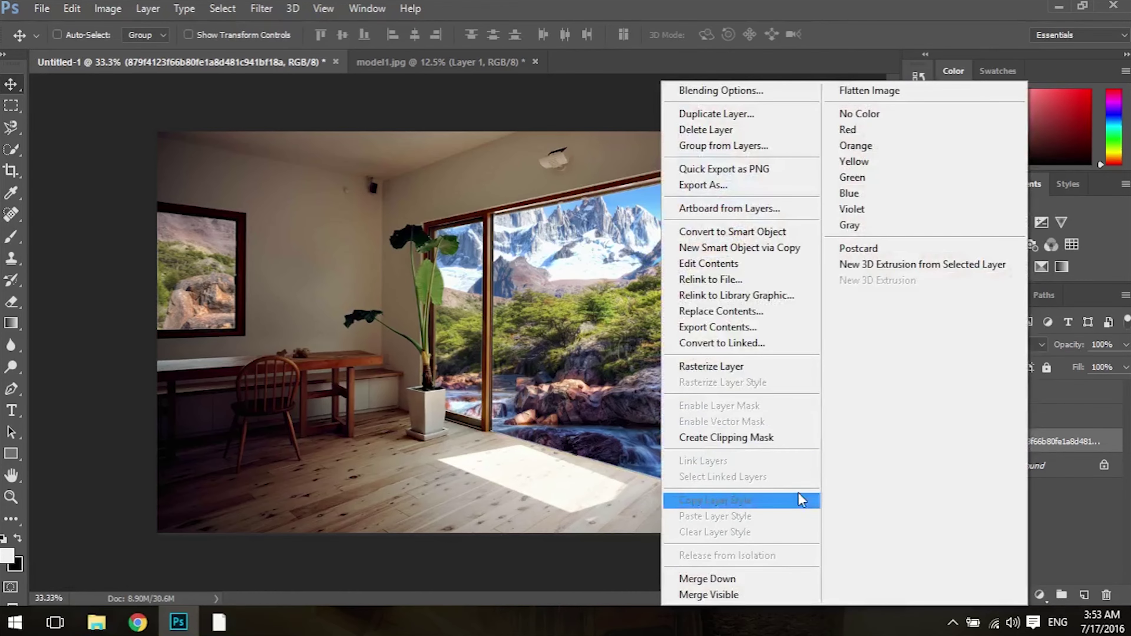
left_click(1087, 527)
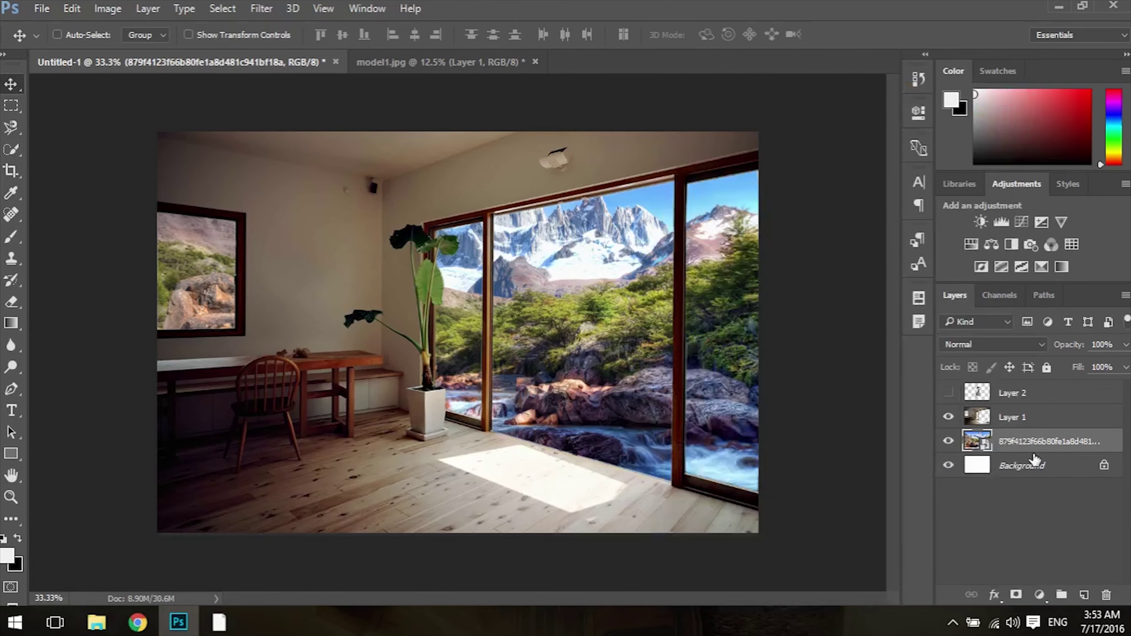
key("ctrl+j")
Step: Rename the lower and upper mountain layers bg1 and bg2
double_click(1032, 473)
type("bg1")
key("Return")
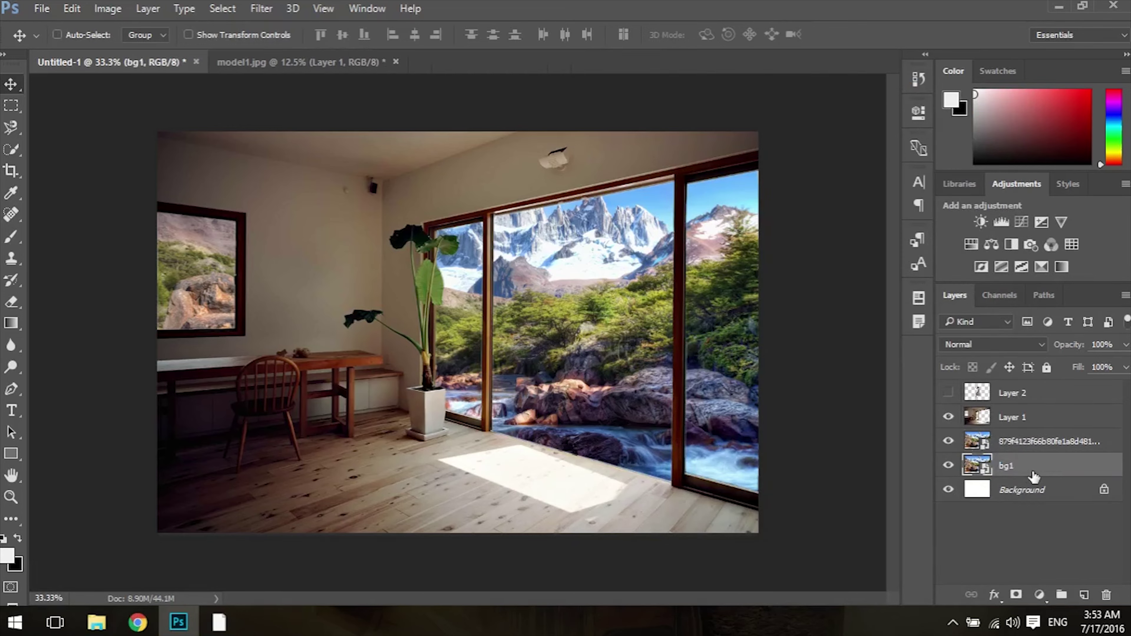
double_click(1033, 441)
type("bg2")
key("Return")
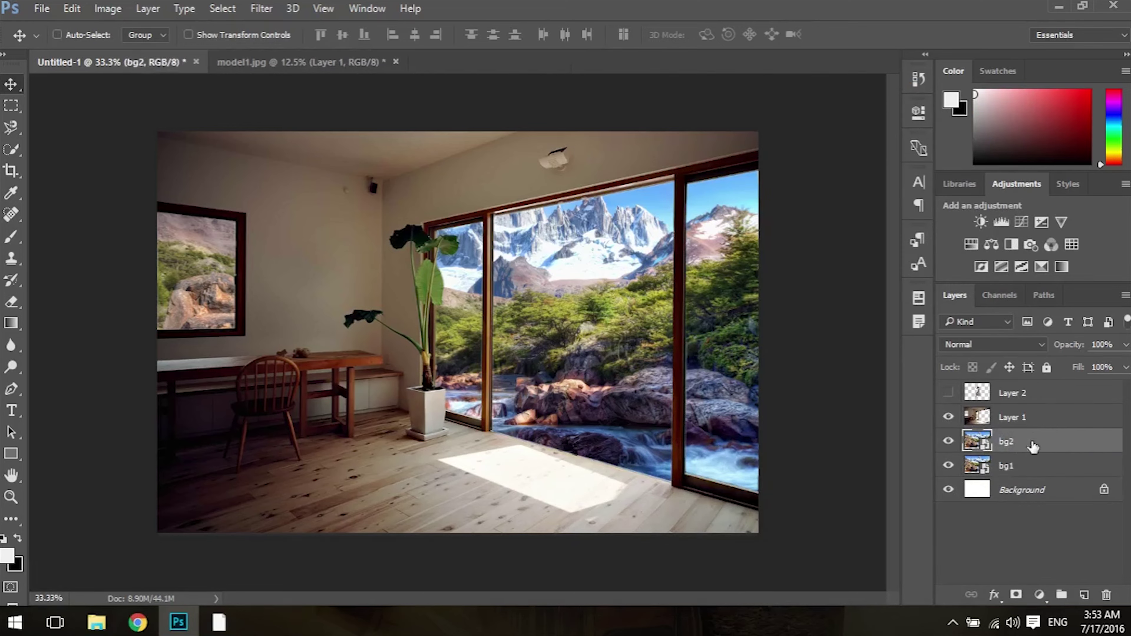
Step: Rename Layer 1 to room and Layer 2 to model, then hide the model layer
double_click(1012, 417)
type("room")
key("Return")
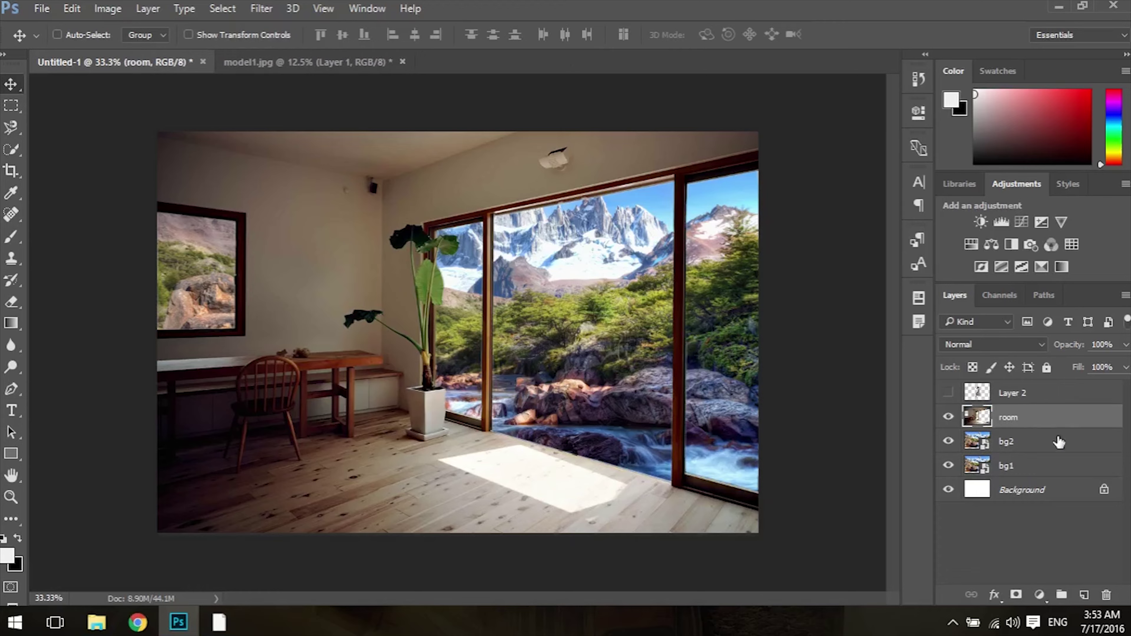
double_click(1025, 393)
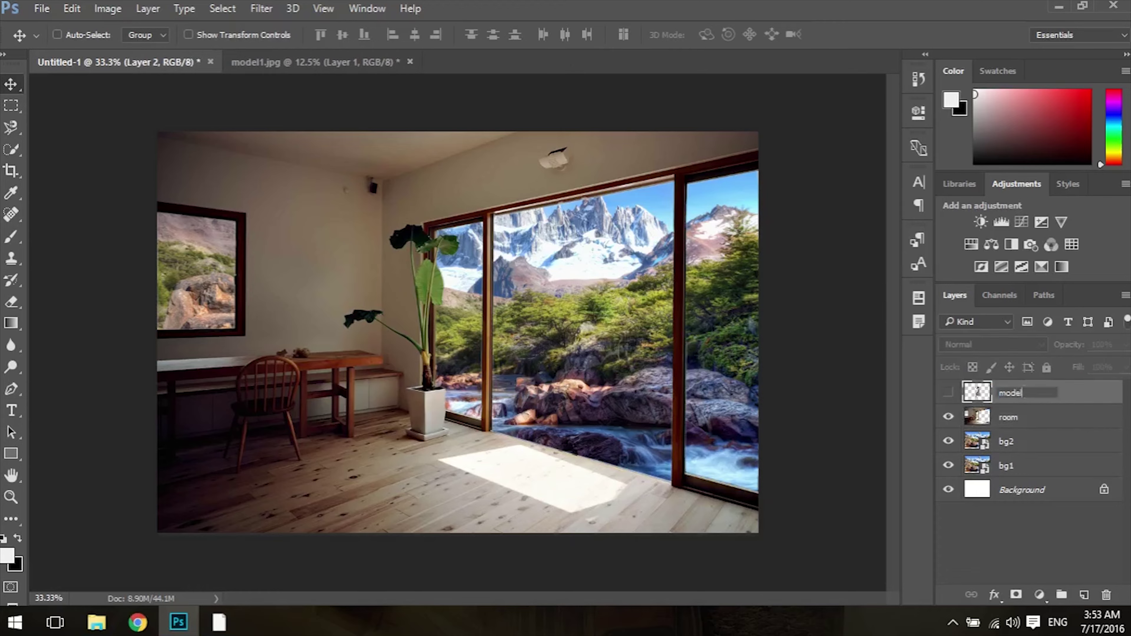
type("l")
key("Return")
left_click(948, 393)
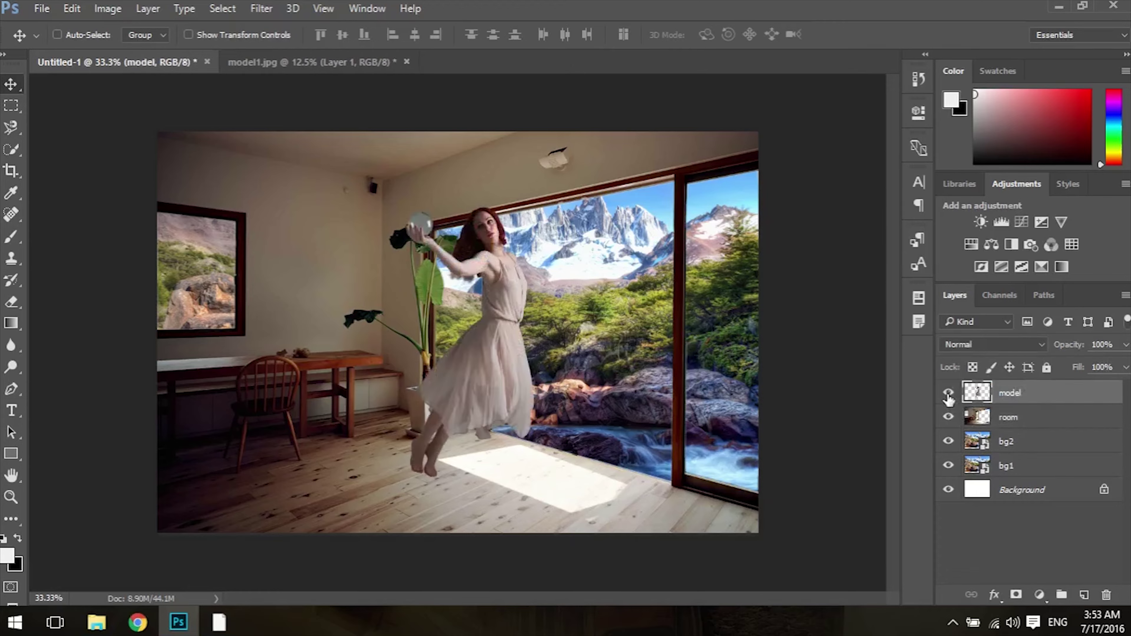
left_click(1009, 443)
left_click(261, 9)
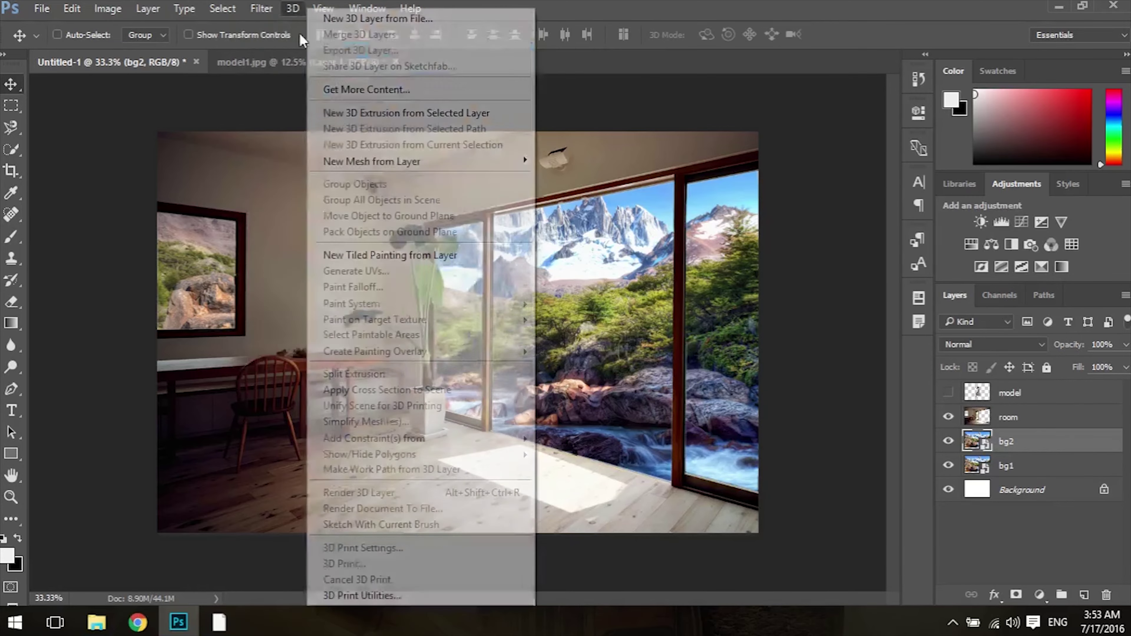
Step: Give bg2 a 7.2-radius Gaussian Blur and fade it with a diagonal gradient layer mask
left_click(525, 256)
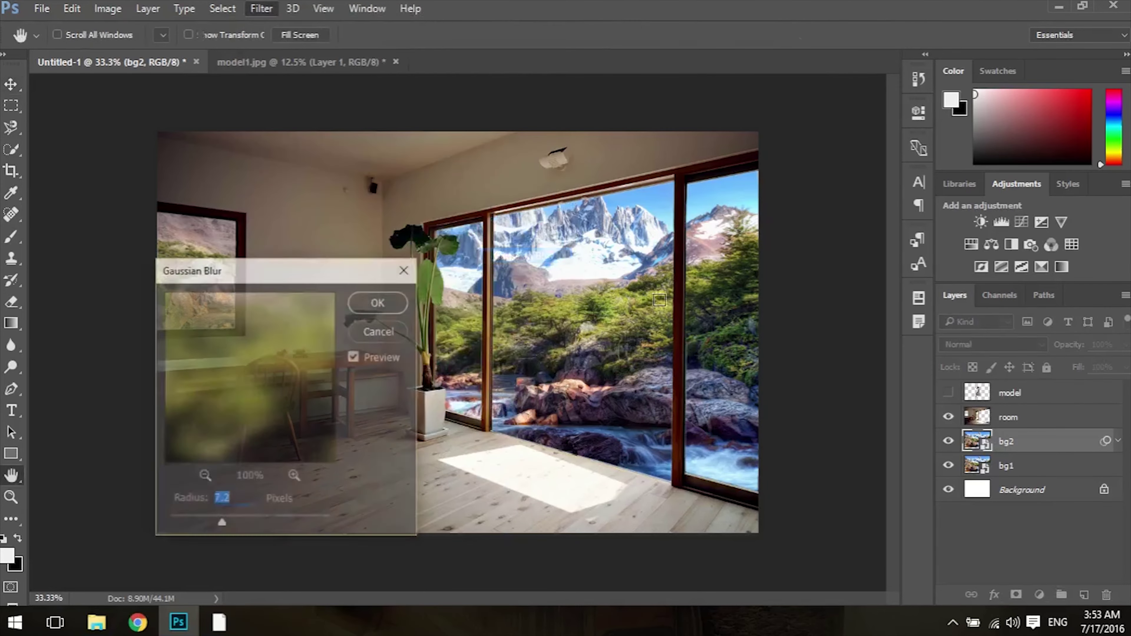
left_click(366, 303)
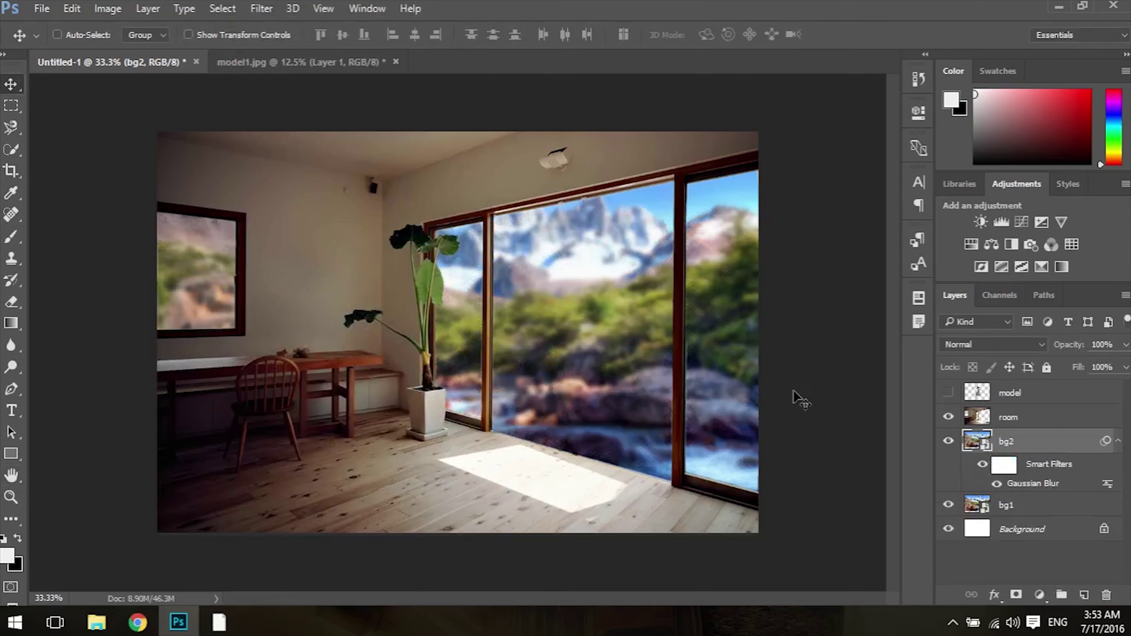
left_click(11, 324)
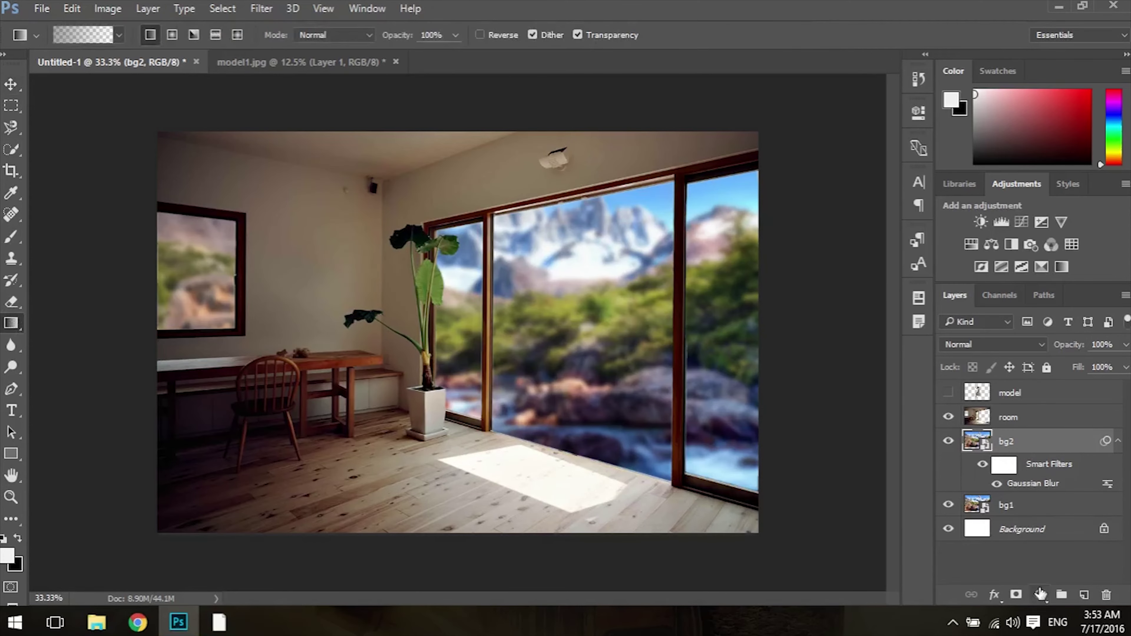
left_click(1016, 595)
left_click_drag(577, 390, 581, 345)
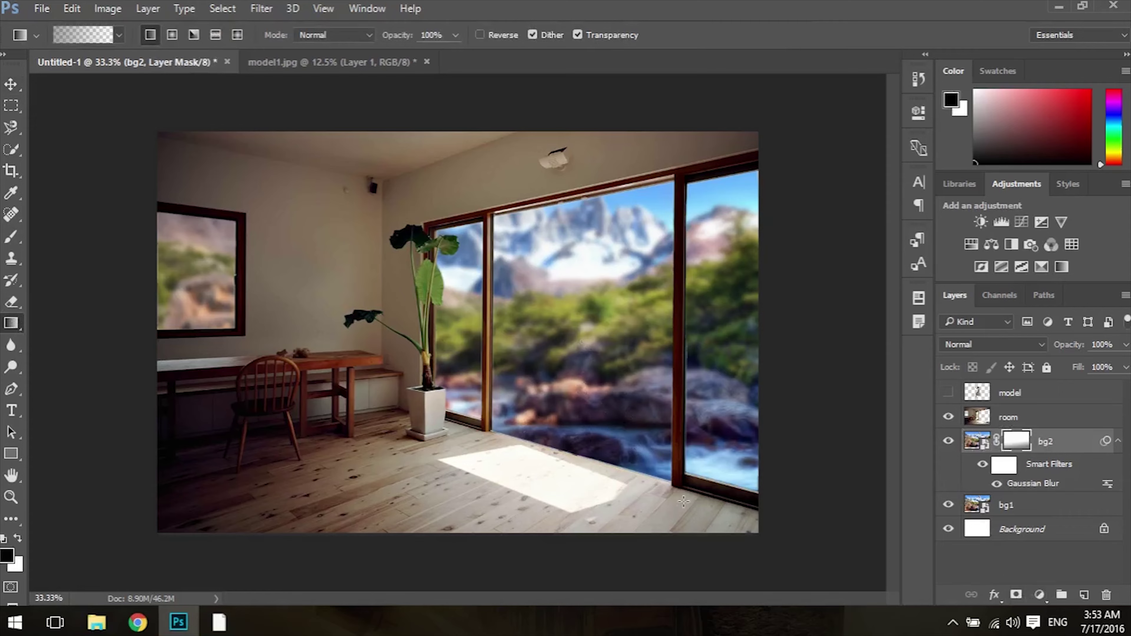
left_click_drag(472, 436, 512, 434)
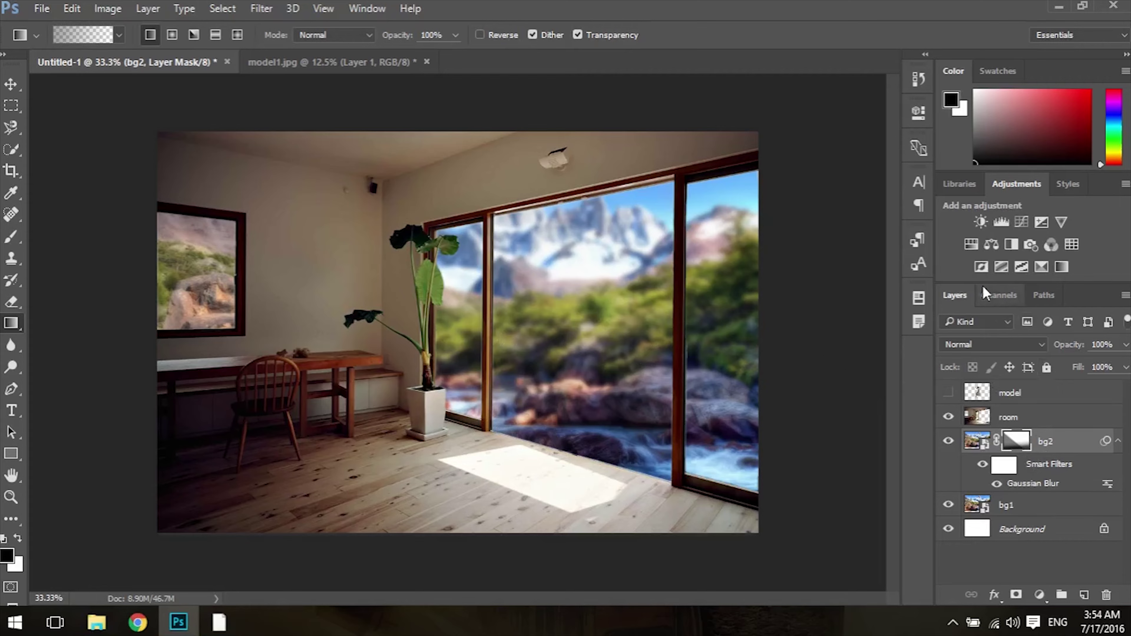
left_click(955, 396)
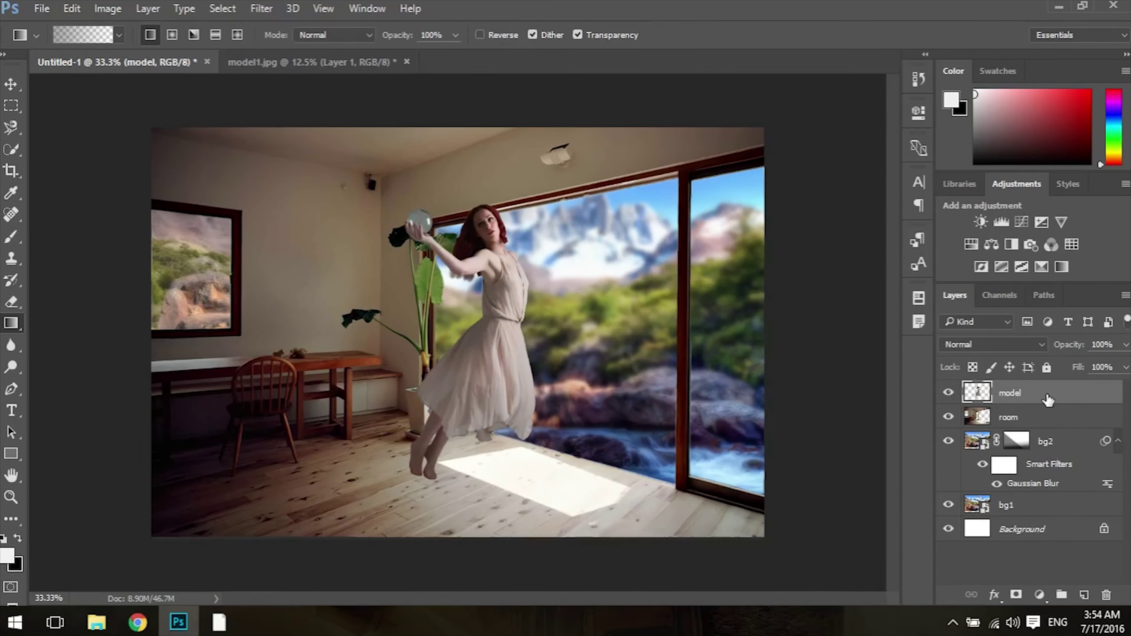
Step: Zoom in on the hand and ball and make a trial Magnetic Lasso outline around a finger
key("ctrl+plus")
key("ctrl+plus")
left_click_drag(469, 204, 505, 417)
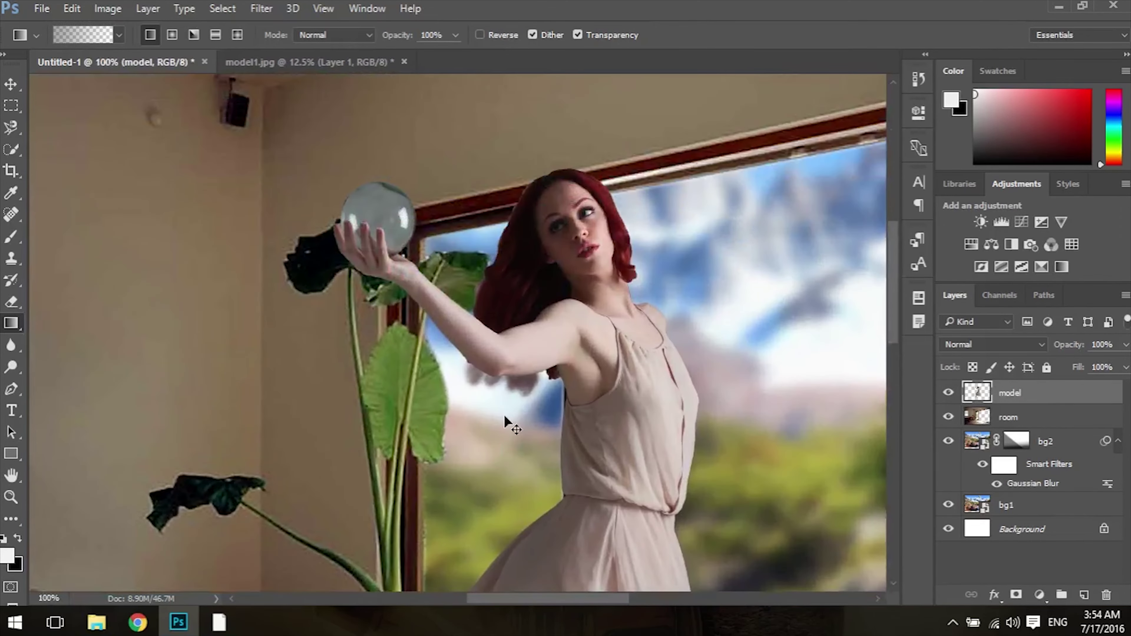
key("ctrl+plus")
left_click_drag(473, 270, 540, 455)
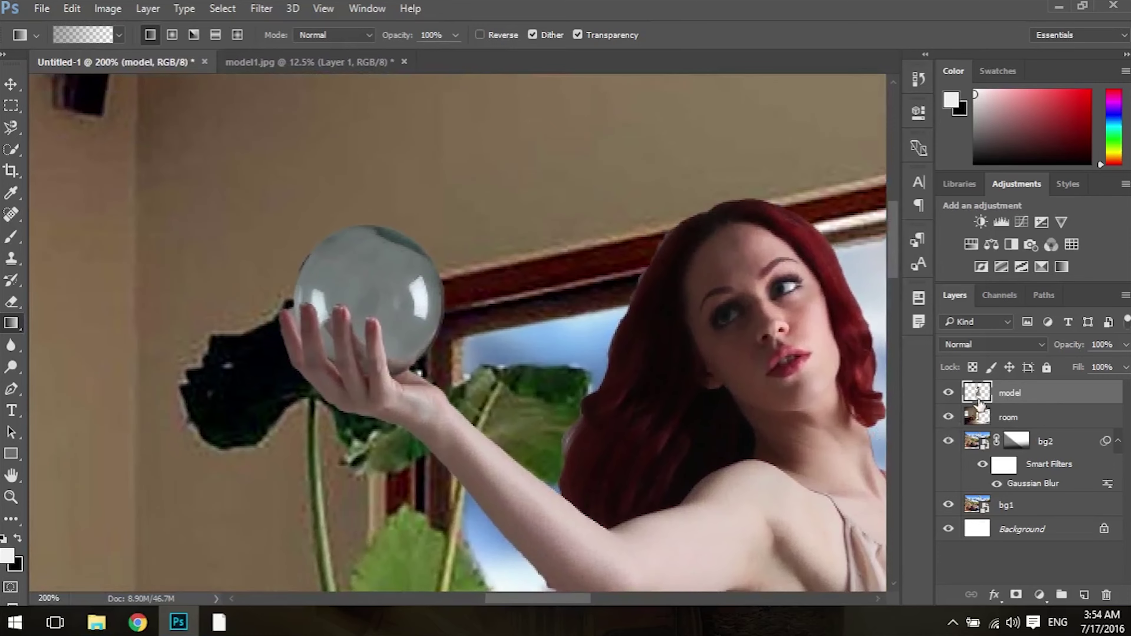
left_click(11, 128)
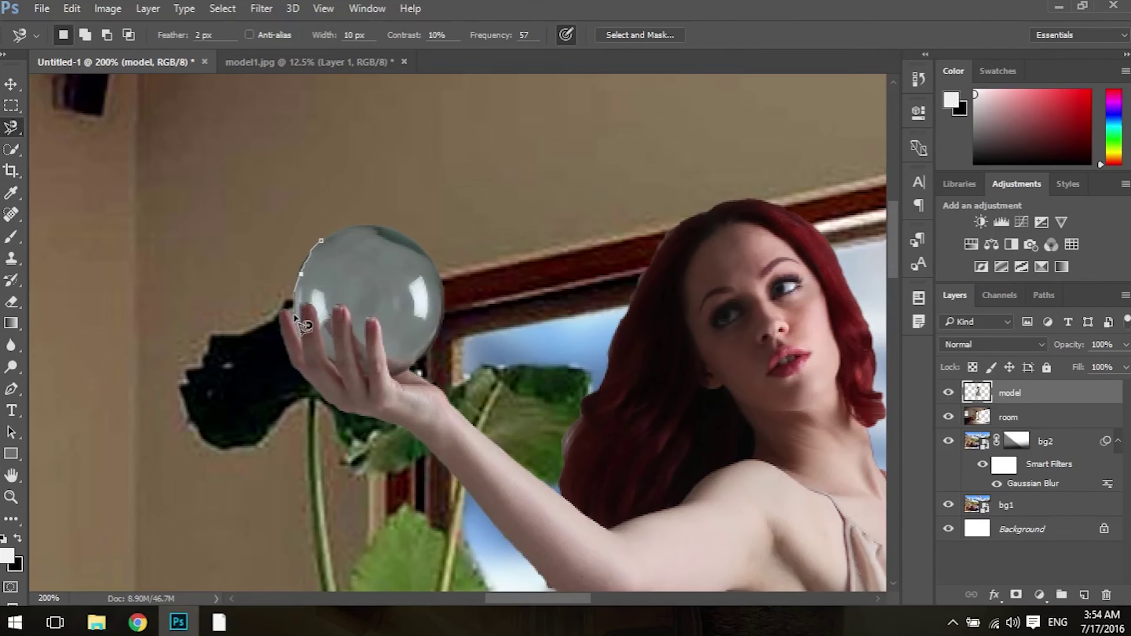
scroll(296, 313, "up", 1)
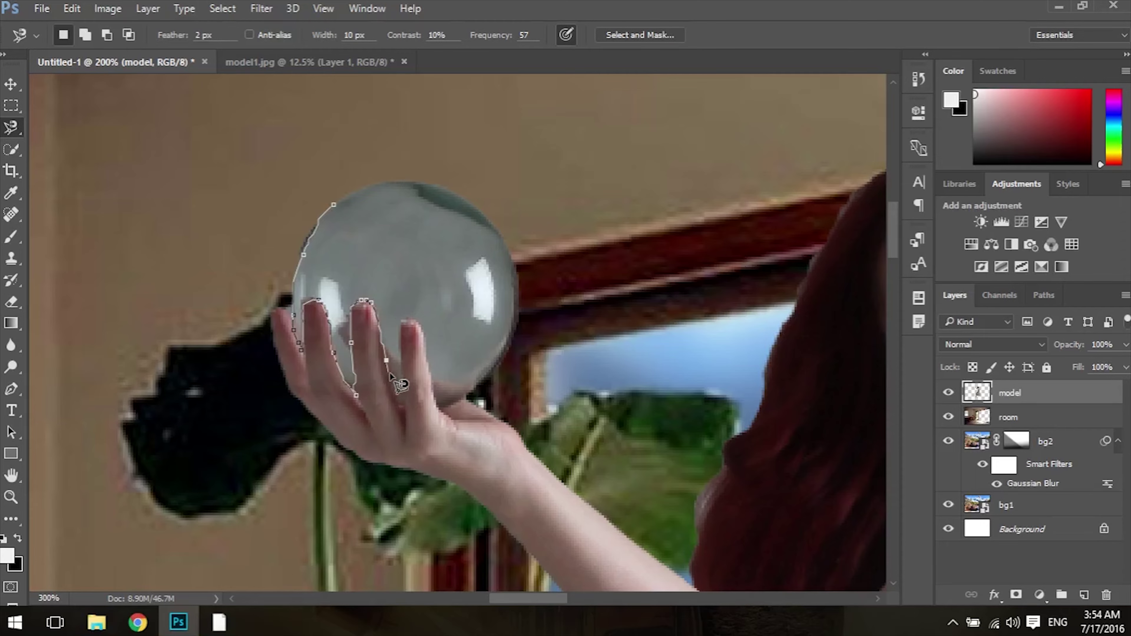
double_click(405, 374)
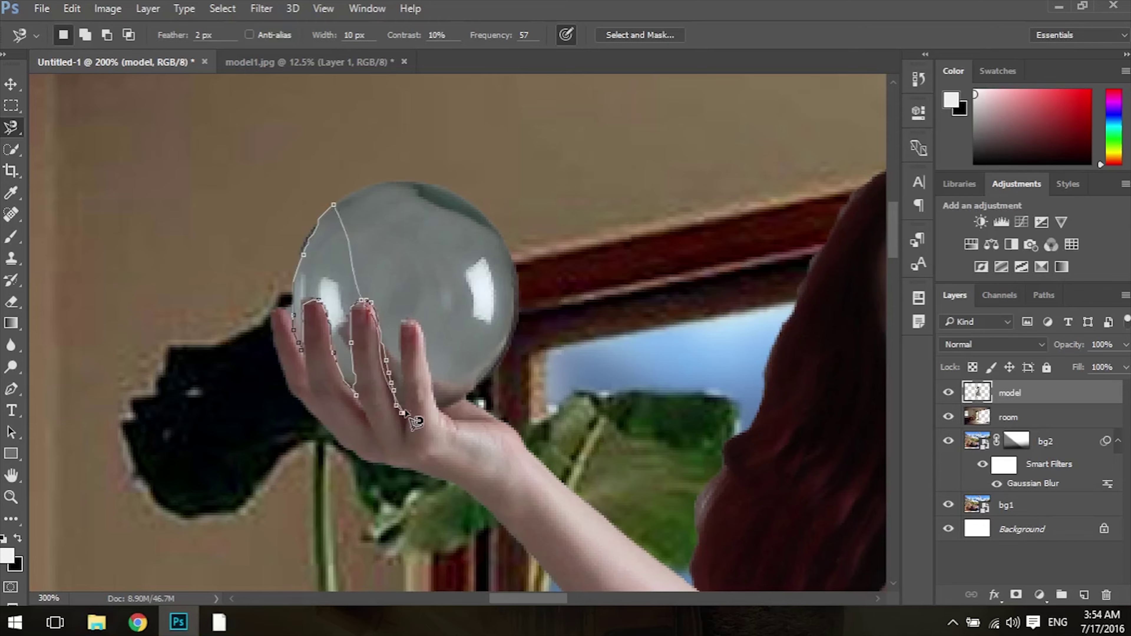
key("ctrl+d")
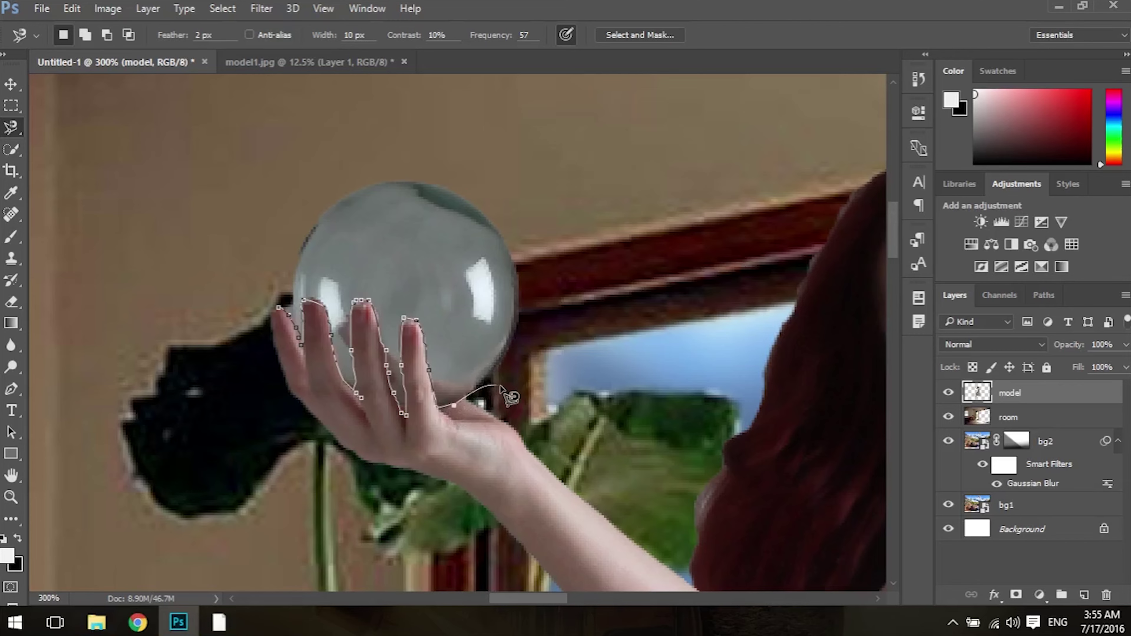
Step: Select the glass ball, delete it from the model layer, and zoom back out
left_click(278, 308)
key("Delete")
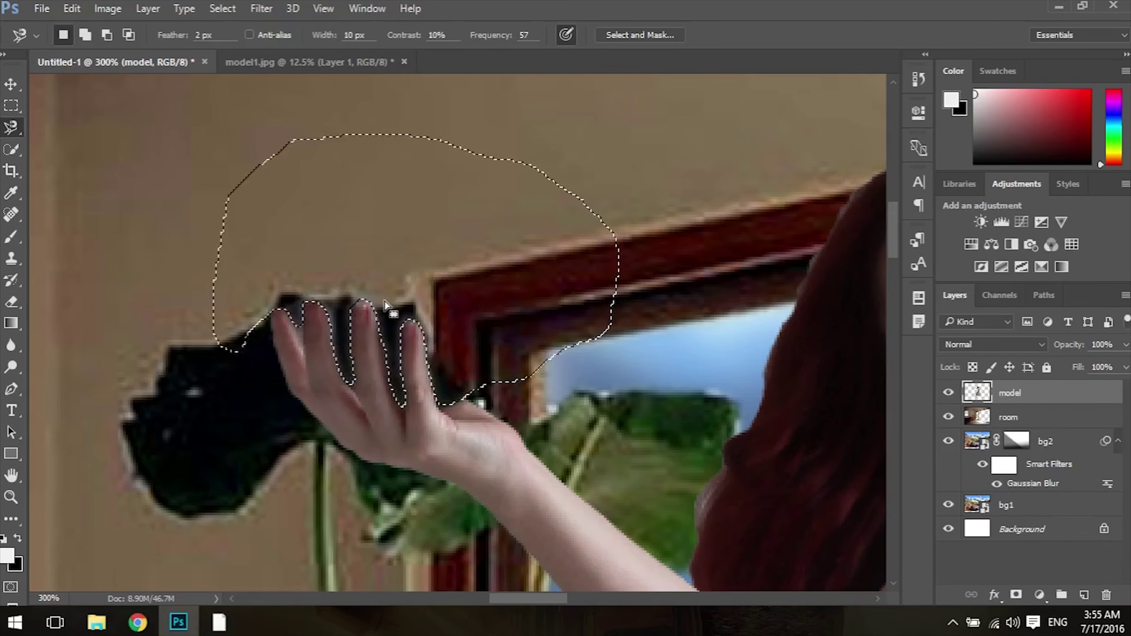
key("ctrl+d")
key("ctrl+minus")
key("ctrl+minus")
key("ctrl+minus")
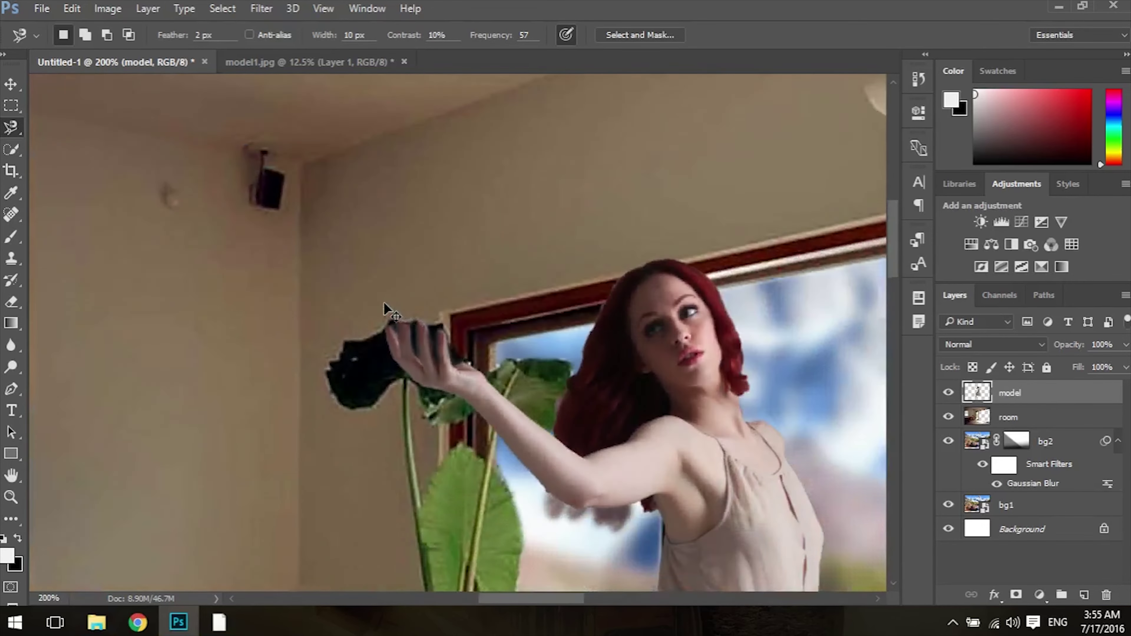
left_click(177, 622)
Step: Place the energy ball image near her hand and blend it with Linear Dodge (Add)
left_click_drag(185, 126, 387, 356)
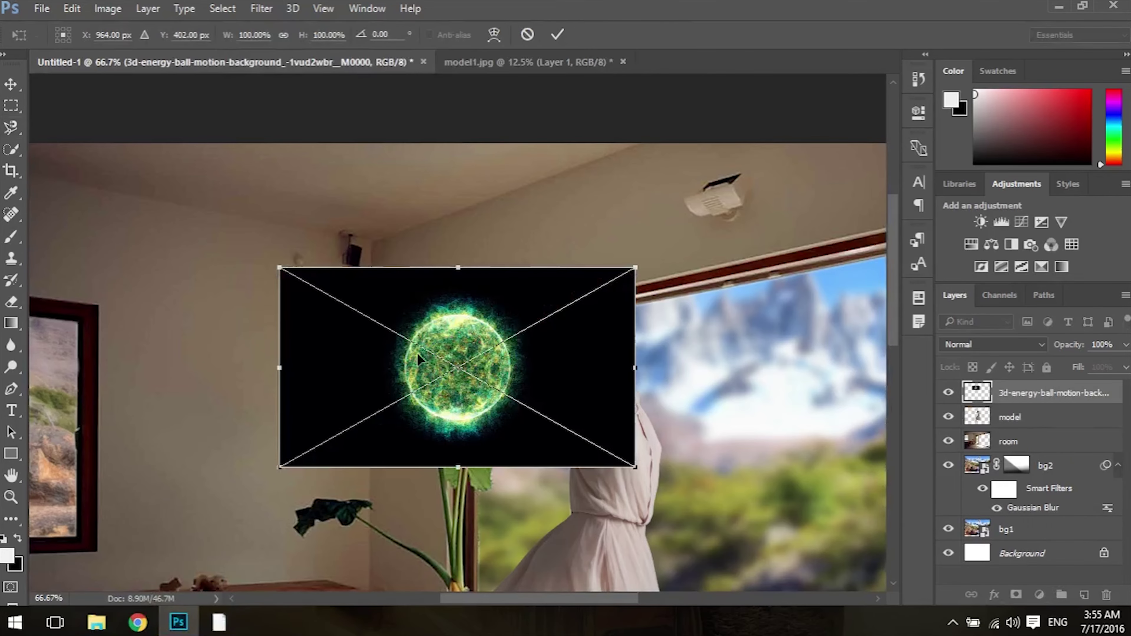
left_click_drag(456, 282, 401, 273)
key("Return")
left_click(993, 345)
left_click(980, 166)
left_click(432, 319)
key("Escape")
Step: Scale the energy ball to about 59% and set it in her hand, below the model layer
key("v")
key("ctrl+t")
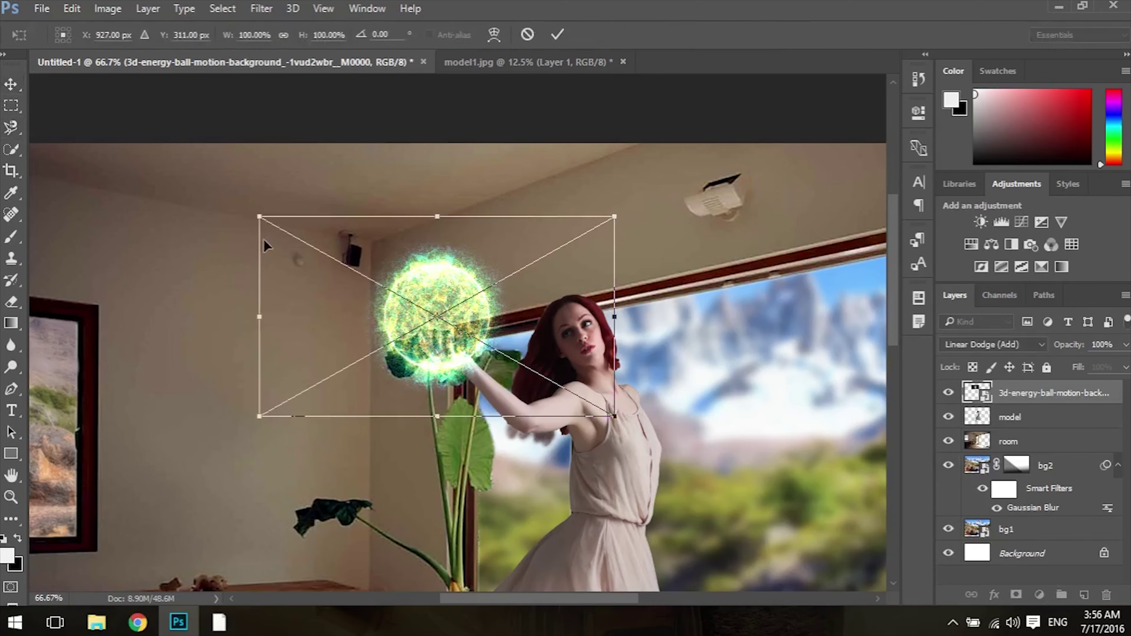
left_click_drag(260, 217, 405, 300)
left_click_drag(457, 374, 389, 332)
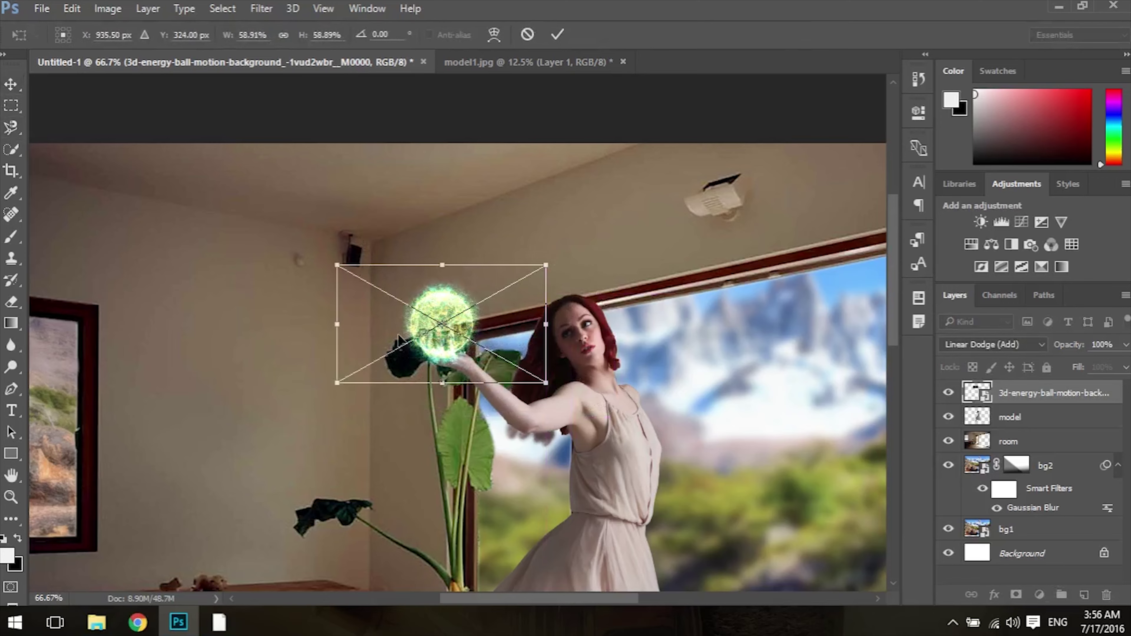
key("Return")
key("ctrl+bracketleft")
left_click_drag(462, 316, 478, 319)
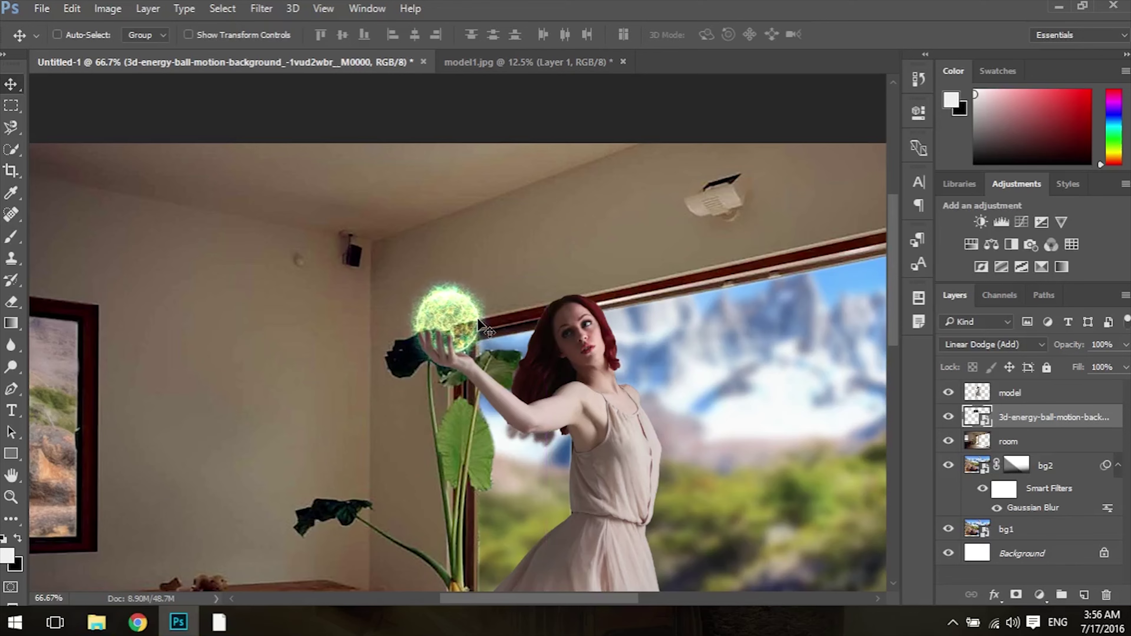
key("ctrl+minus")
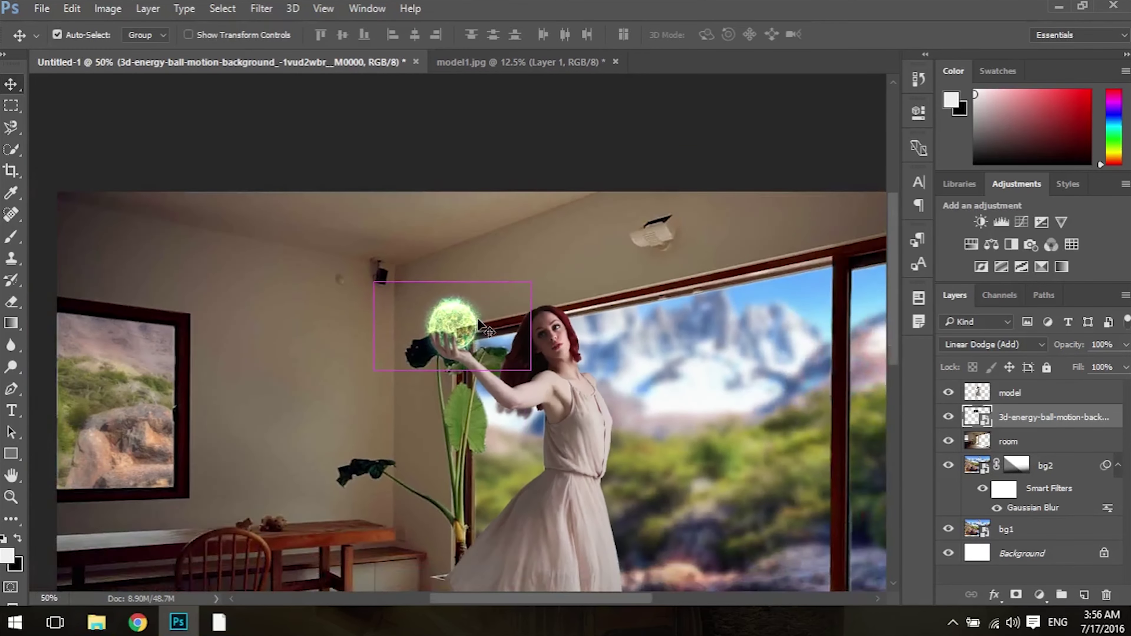
key("ctrl+minus")
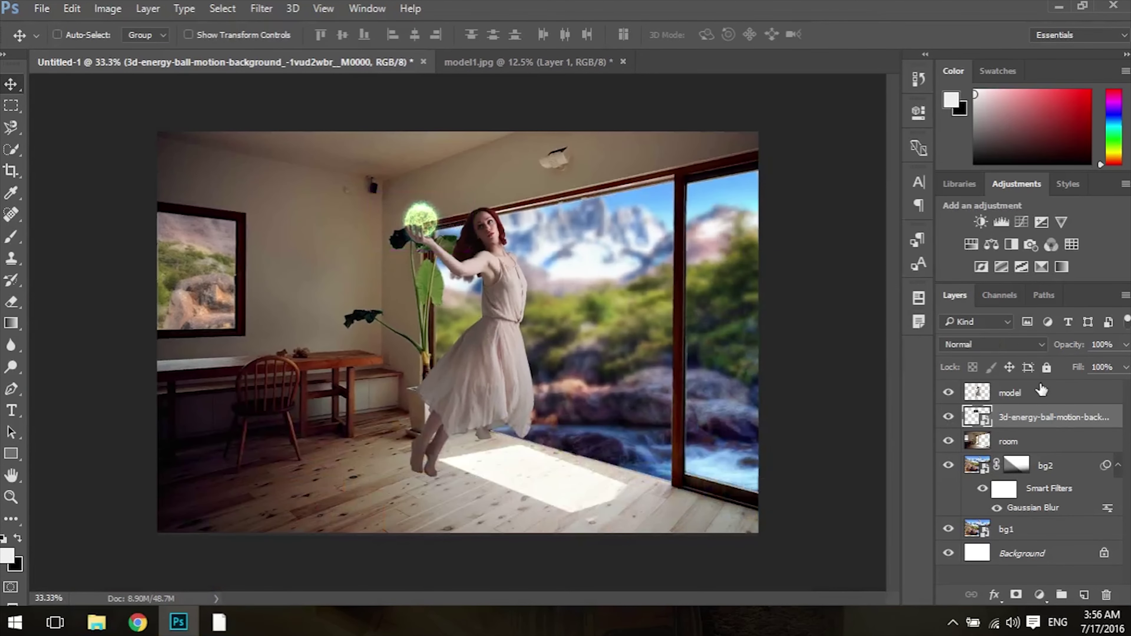
Step: Rename the ball layer energy and add a black-filled layer above the model
double_click(1038, 419)
type("energy")
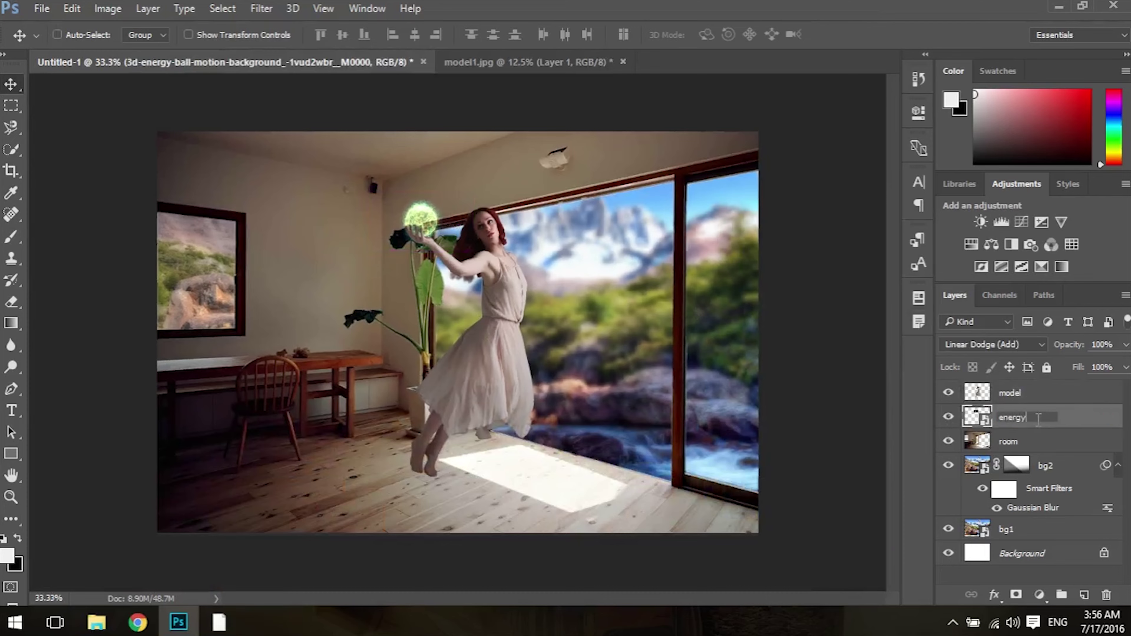
key("Return")
left_click(1046, 392)
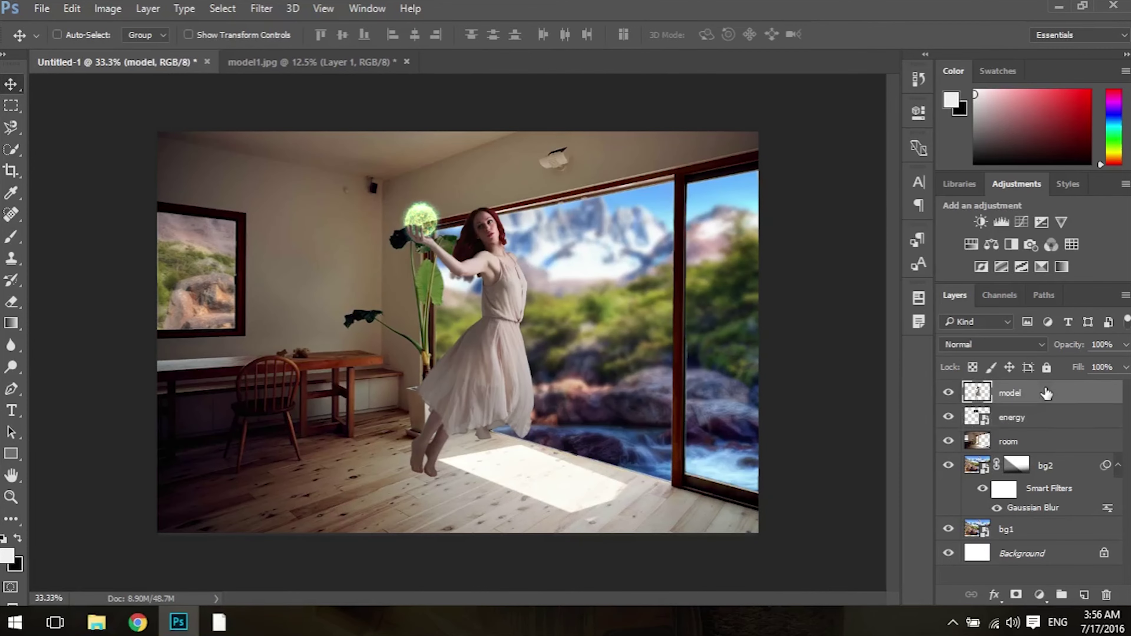
key("ctrl+shift+n")
key("Return")
key("alt+BackSpace")
key("ctrl+BackSpace")
Step: Render a wide Spot light from the upper right onto the black layer with Lighting Effects
left_click(263, 8)
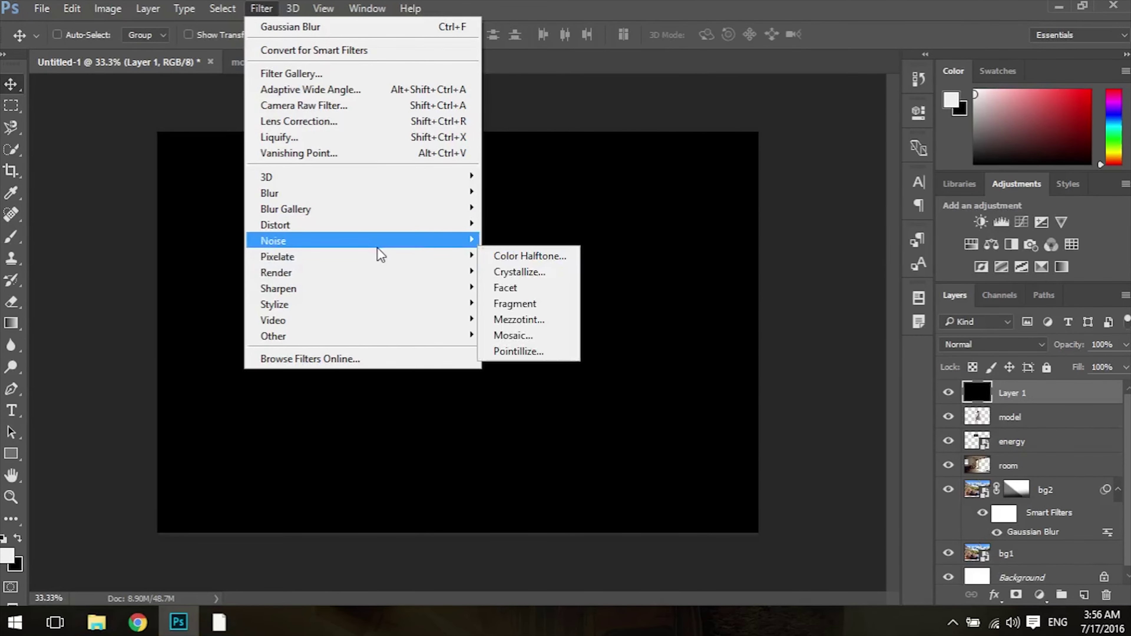
mouse_move(275, 224)
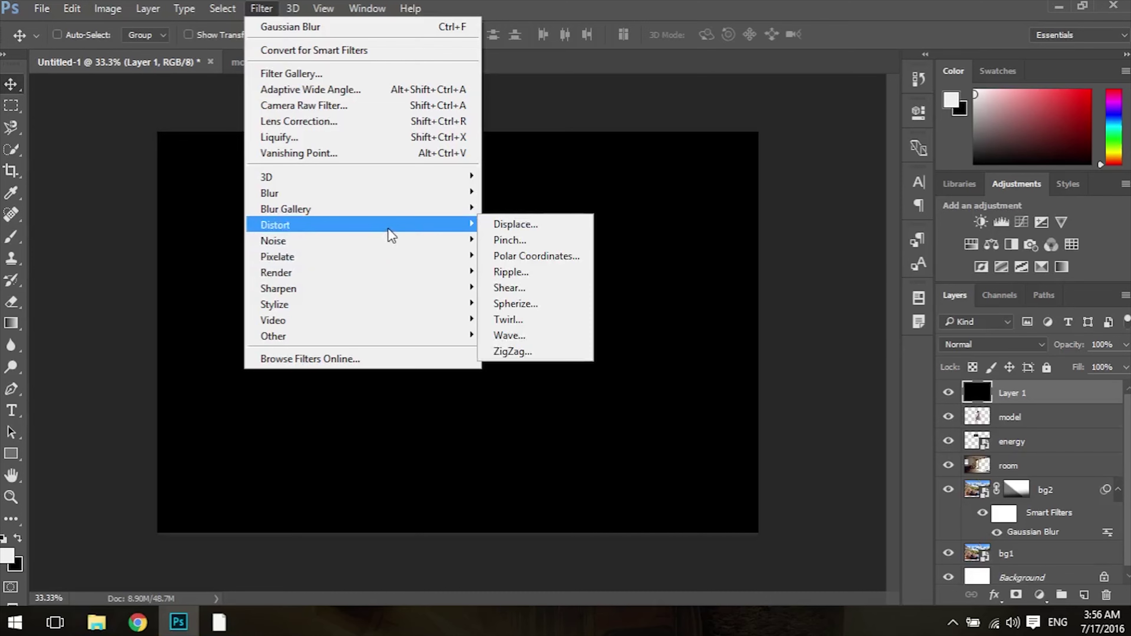
left_click(534, 375)
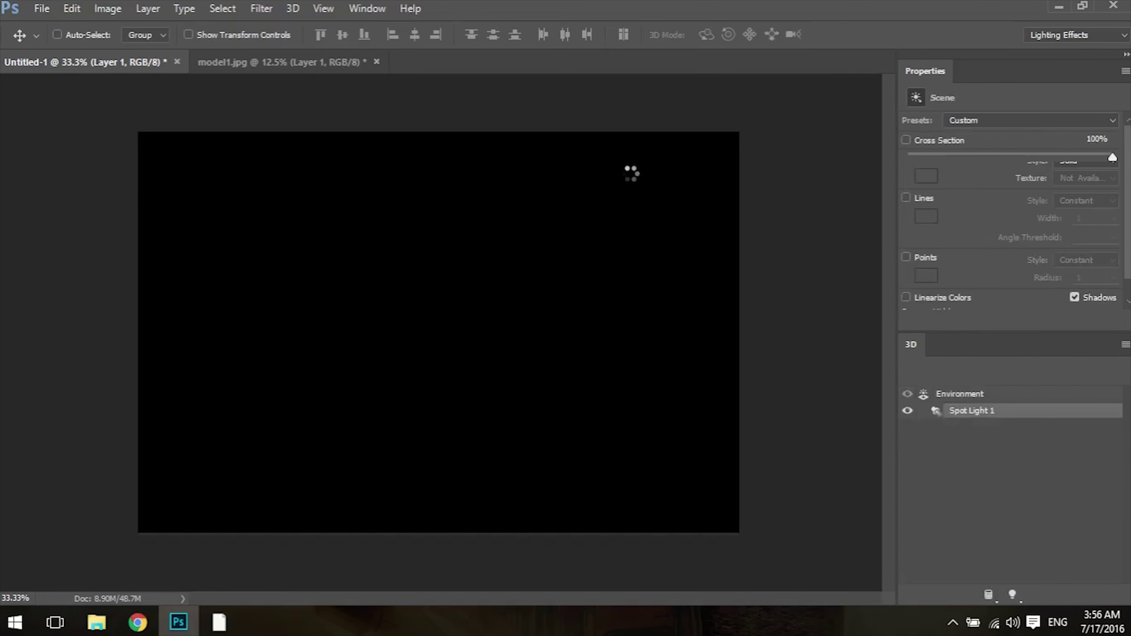
left_click_drag(384, 122, 730, 147)
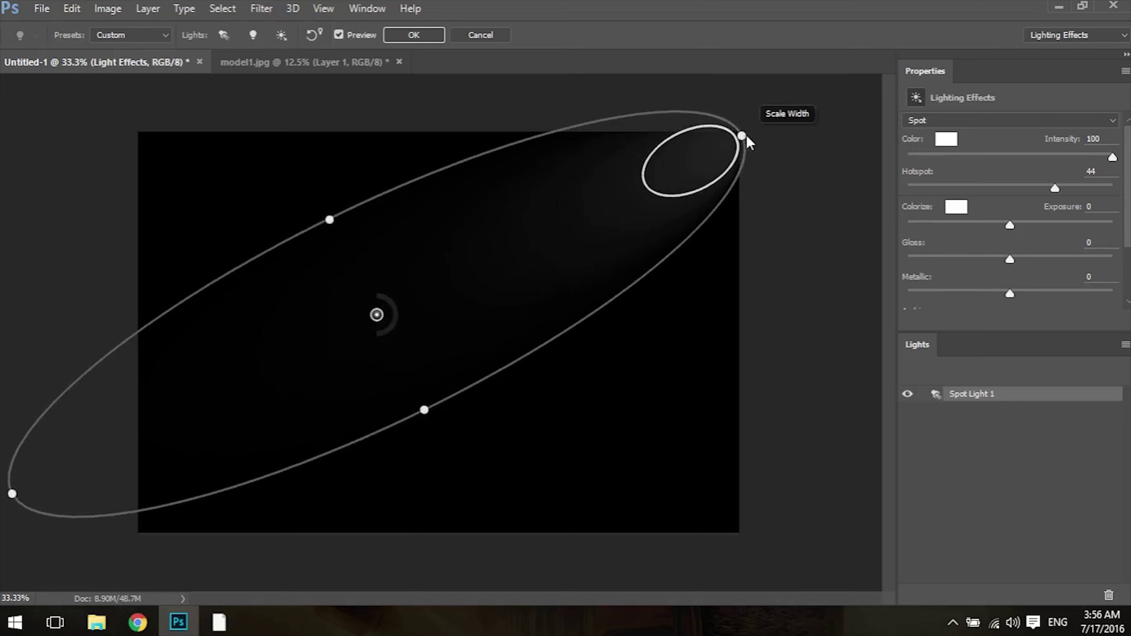
left_click_drag(689, 177, 747, 137)
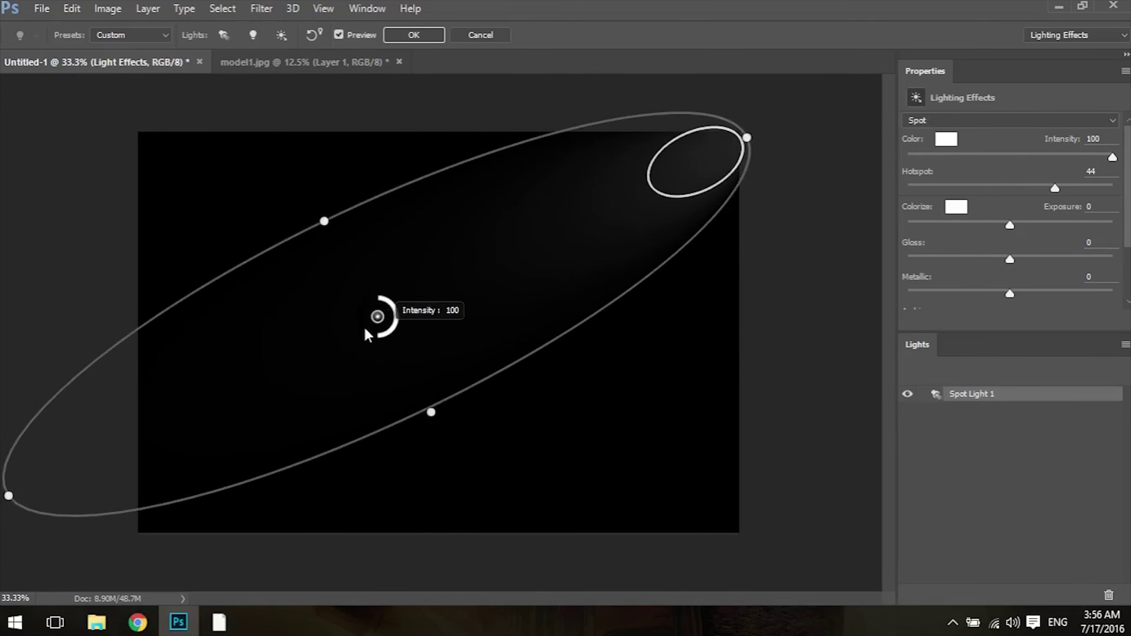
key("Return")
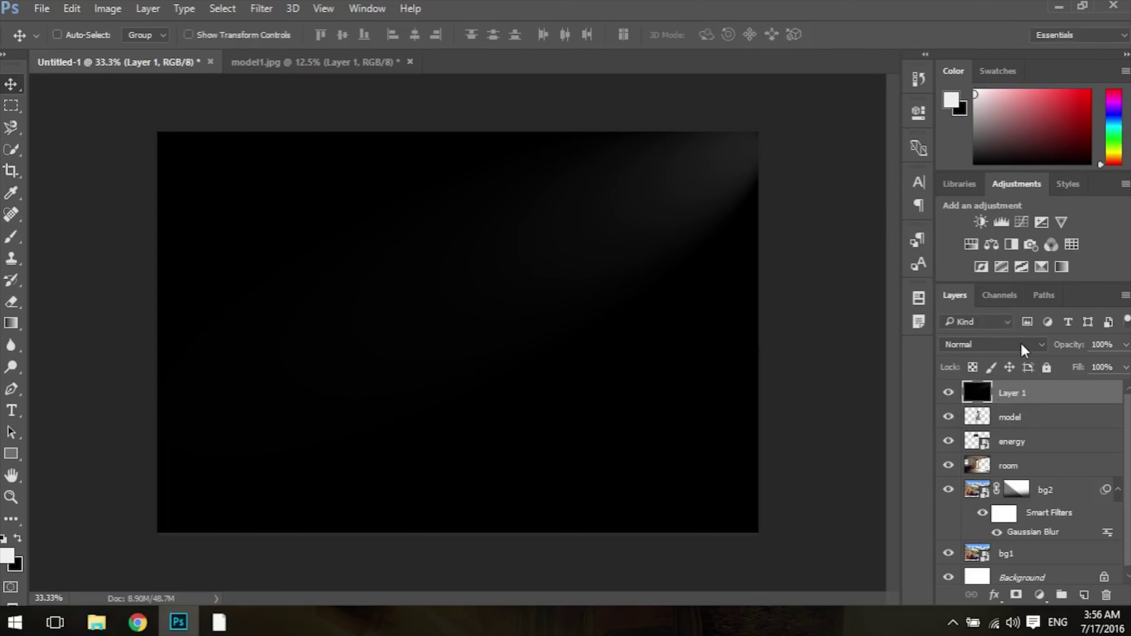
Step: Blend the spotlight layer with Linear Dodge (Add), compare the result, and duplicate it
left_click(1010, 345)
left_click(975, 141)
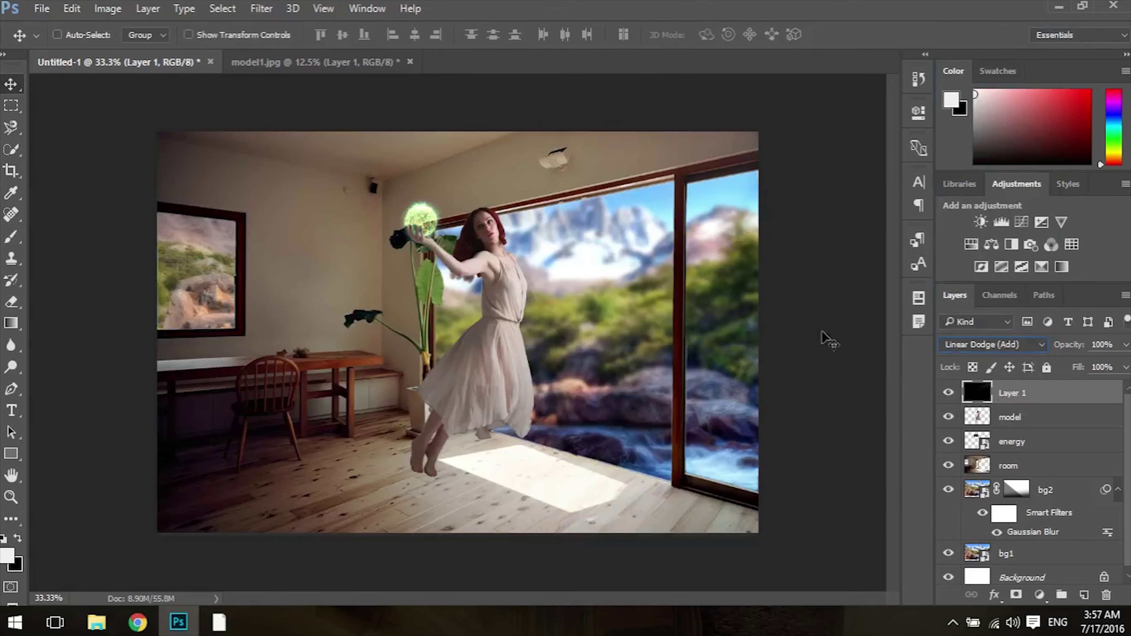
left_click(947, 392)
key("ctrl+j")
Step: Merge the two spotlight layers into one named light, blended with Linear Dodge (Add)
left_click(1016, 416, "shift")
right_click(1015, 417)
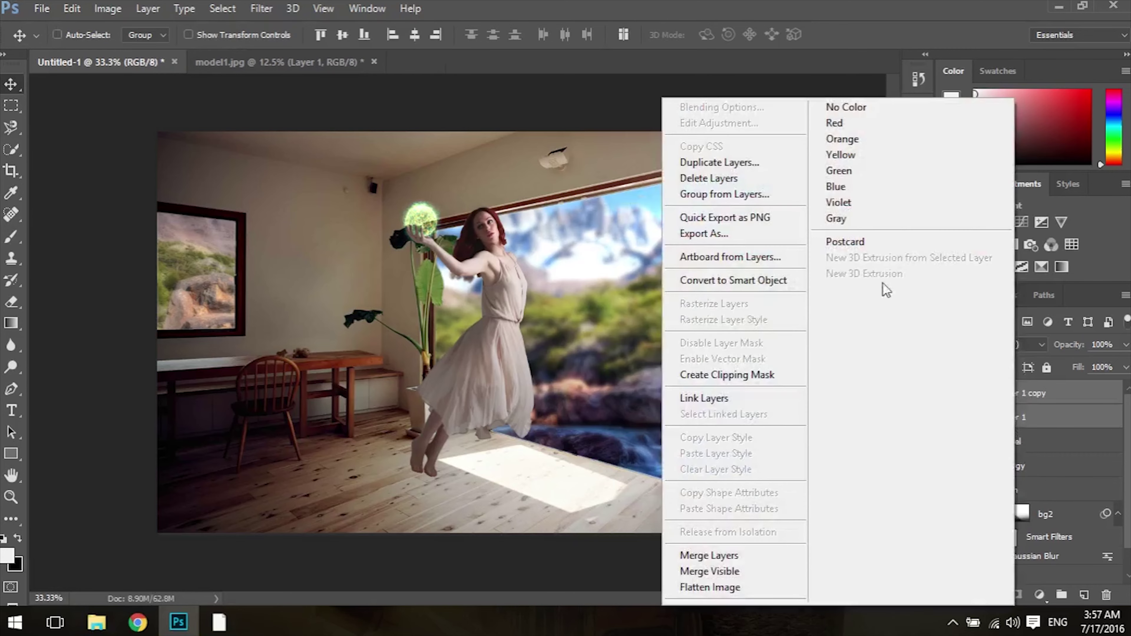
left_click(743, 555)
double_click(1037, 397)
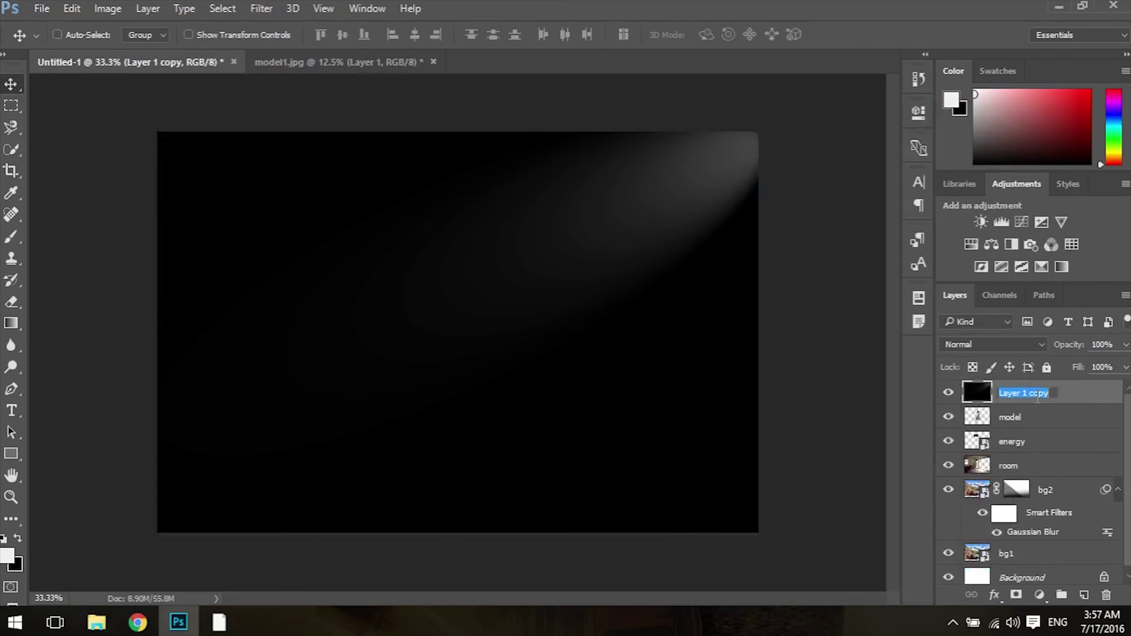
type("light")
key("Return")
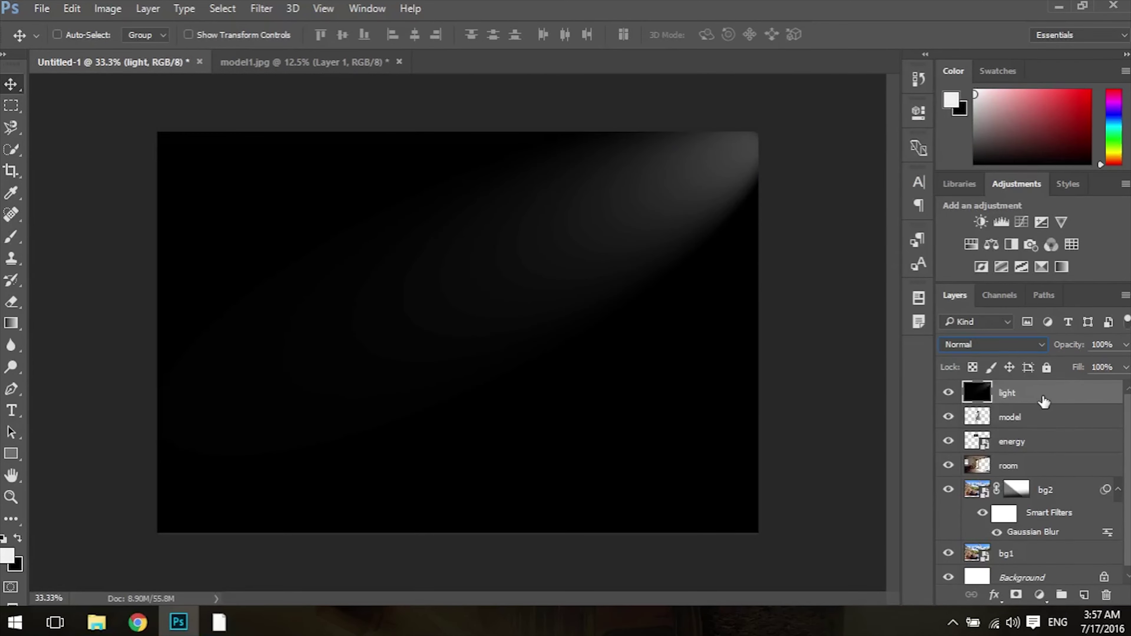
left_click(991, 344)
left_click(975, 141)
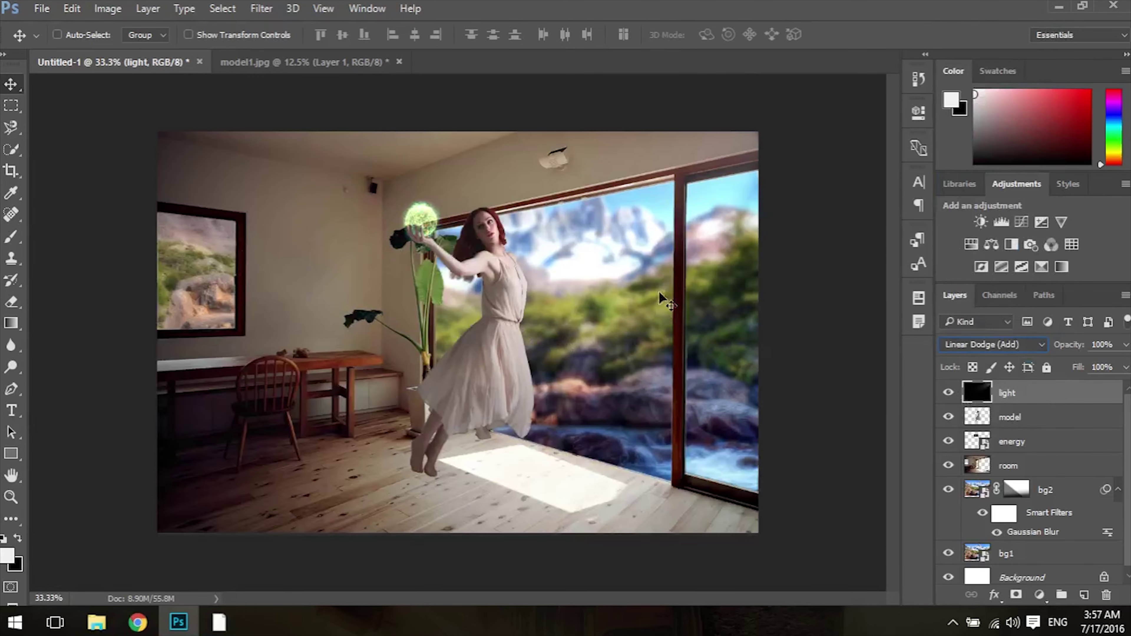
Step: Shift the model layer slightly to the left
left_click(1024, 423)
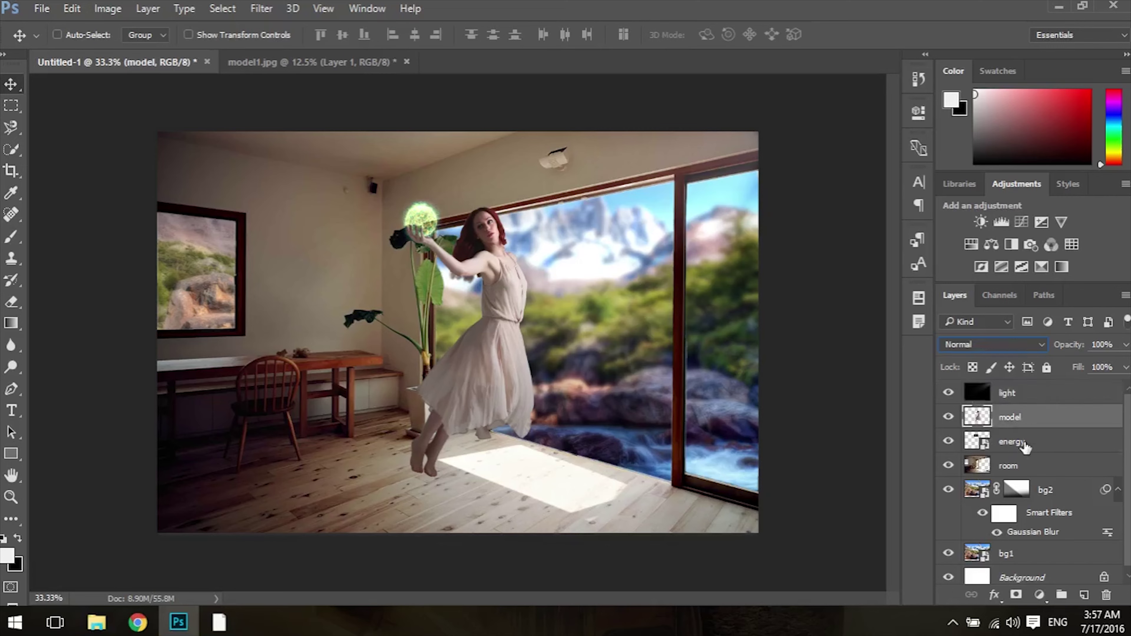
left_click_drag(481, 369, 466, 367)
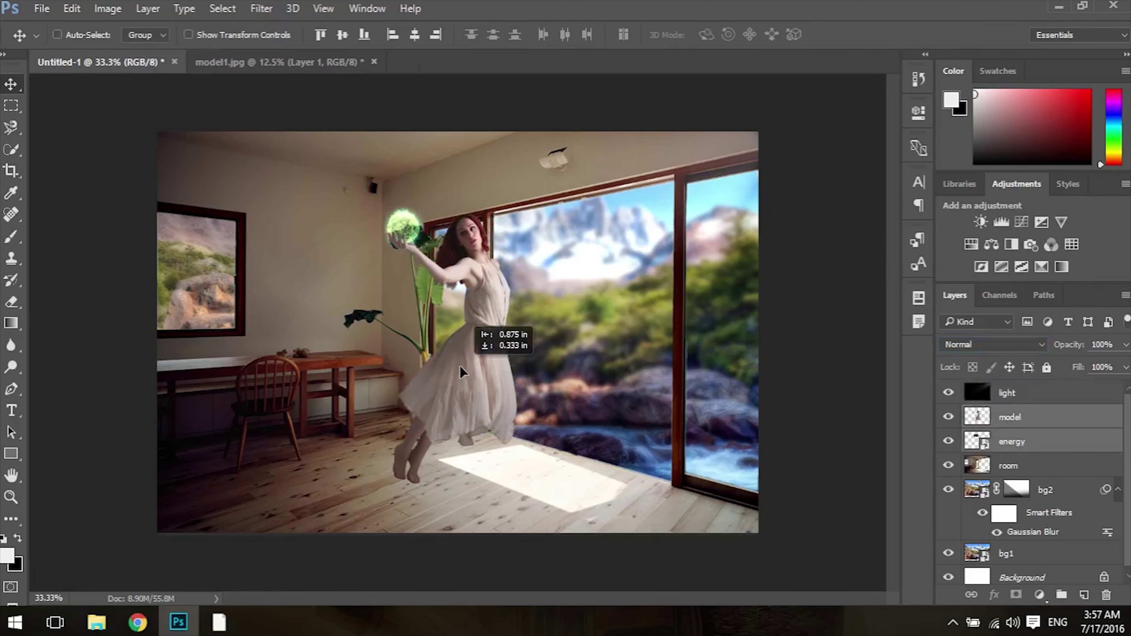
left_click(1054, 395)
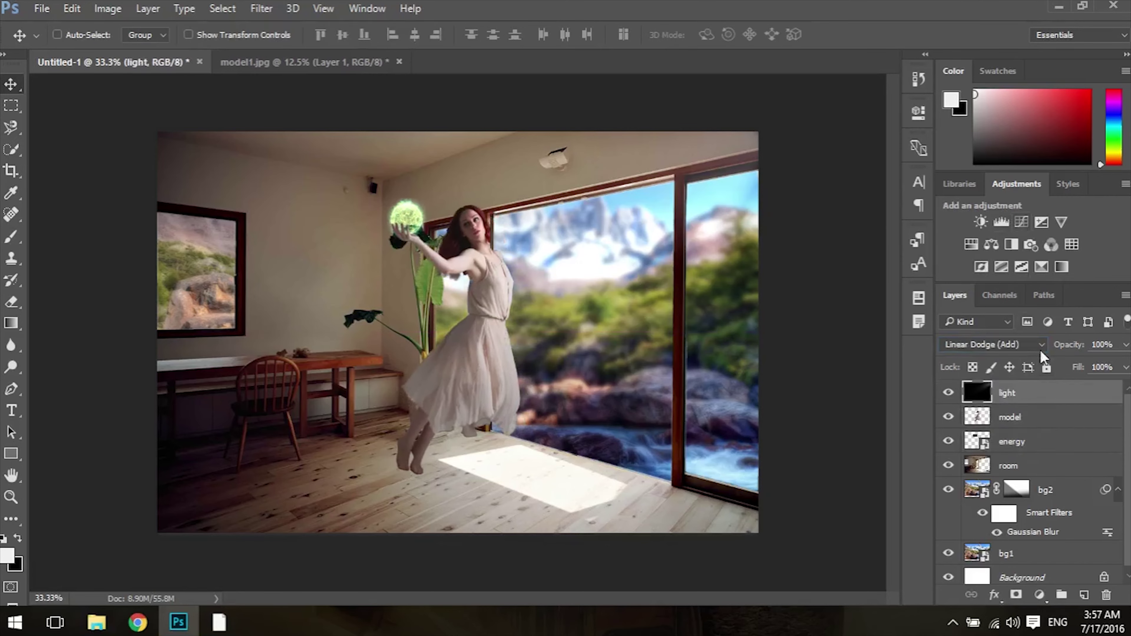
left_click(1015, 417)
Step: Add a Curves adjustment clipped to the model with an S-curve brightening its highlights
left_click(1021, 222)
left_click(771, 390)
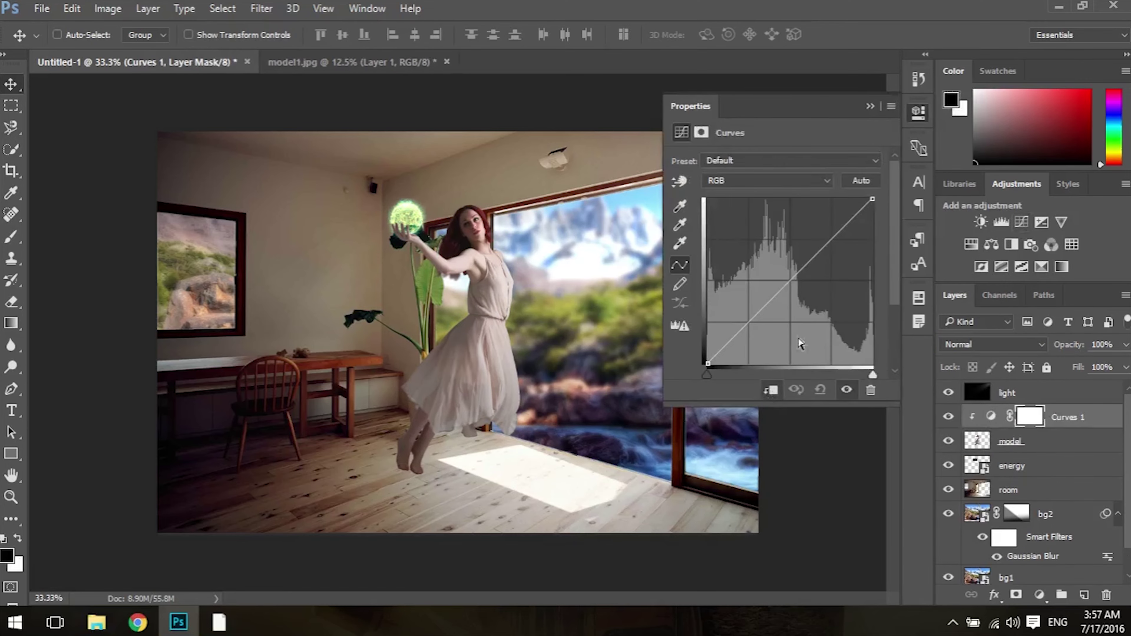
left_click_drag(827, 239, 826, 238)
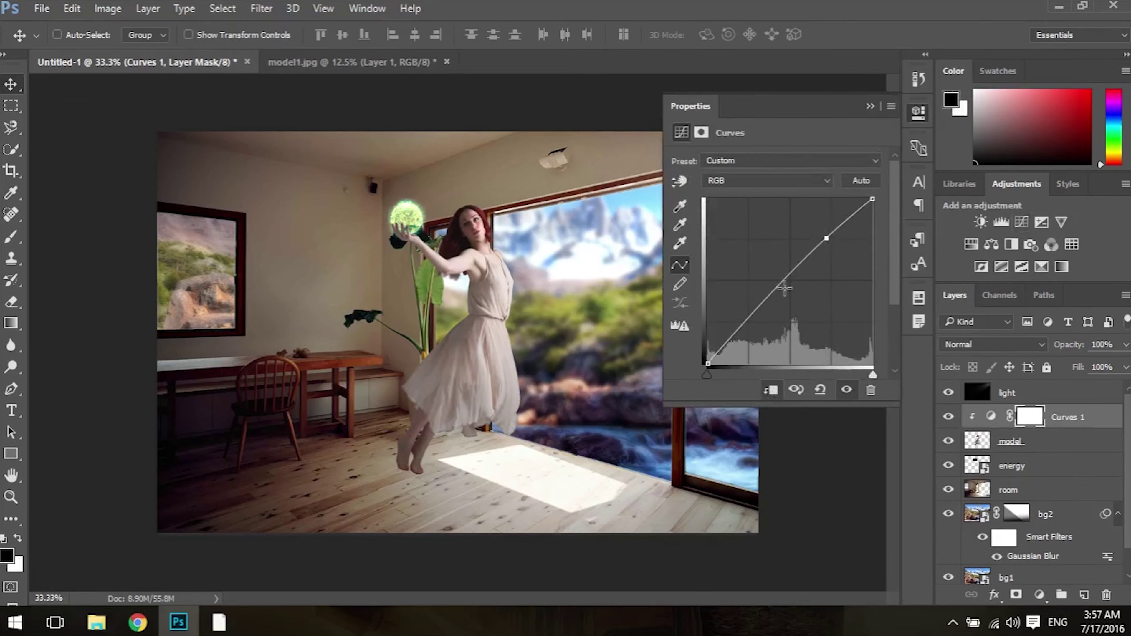
left_click_drag(756, 314, 759, 317)
left_click_drag(826, 238, 824, 233)
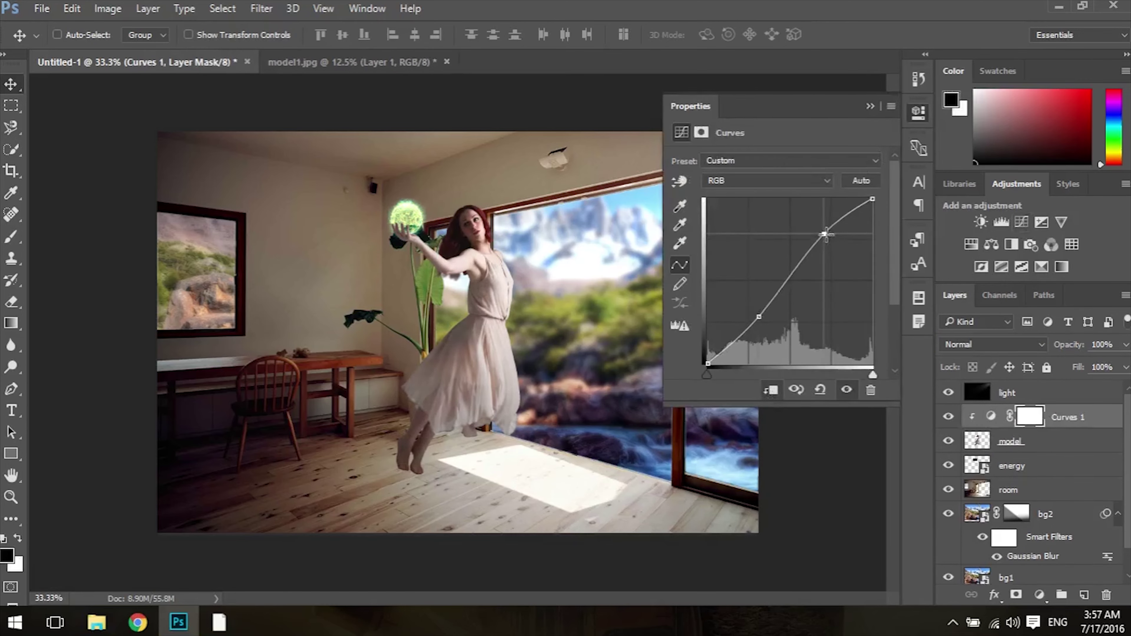
left_click(869, 106)
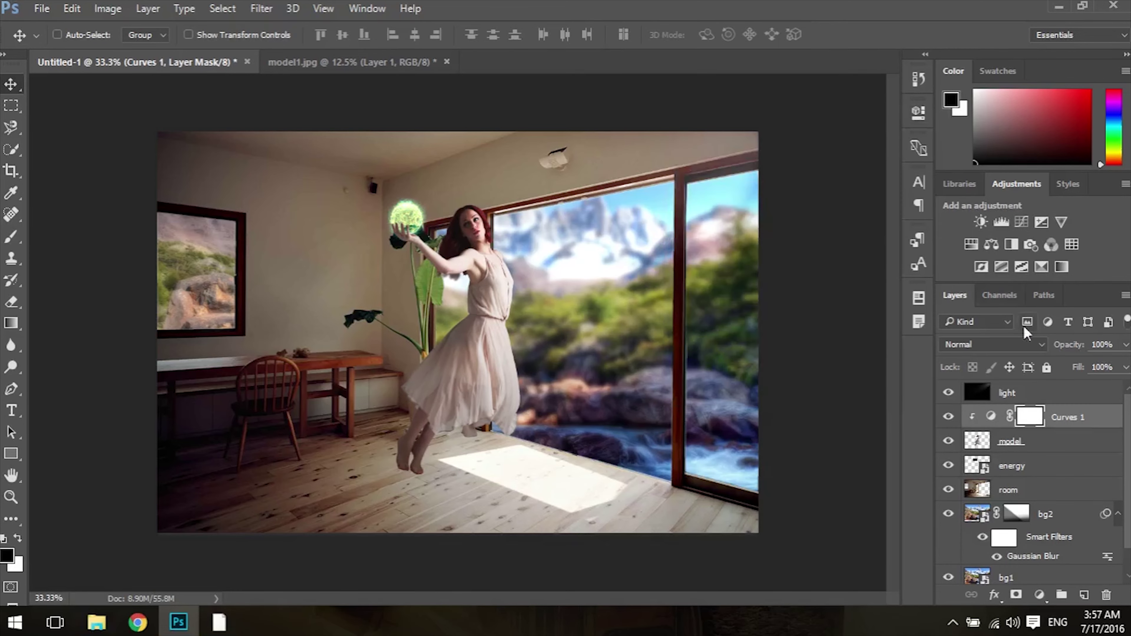
Step: Add a Curves 2 adjustment above the light layer and pull the curve down to deepen shadows
left_click(1033, 396)
left_click(1019, 222)
mouse_move(834, 235)
left_mouse_down()
mouse_move(836, 246)
mouse_move(831, 232)
left_mouse_up()
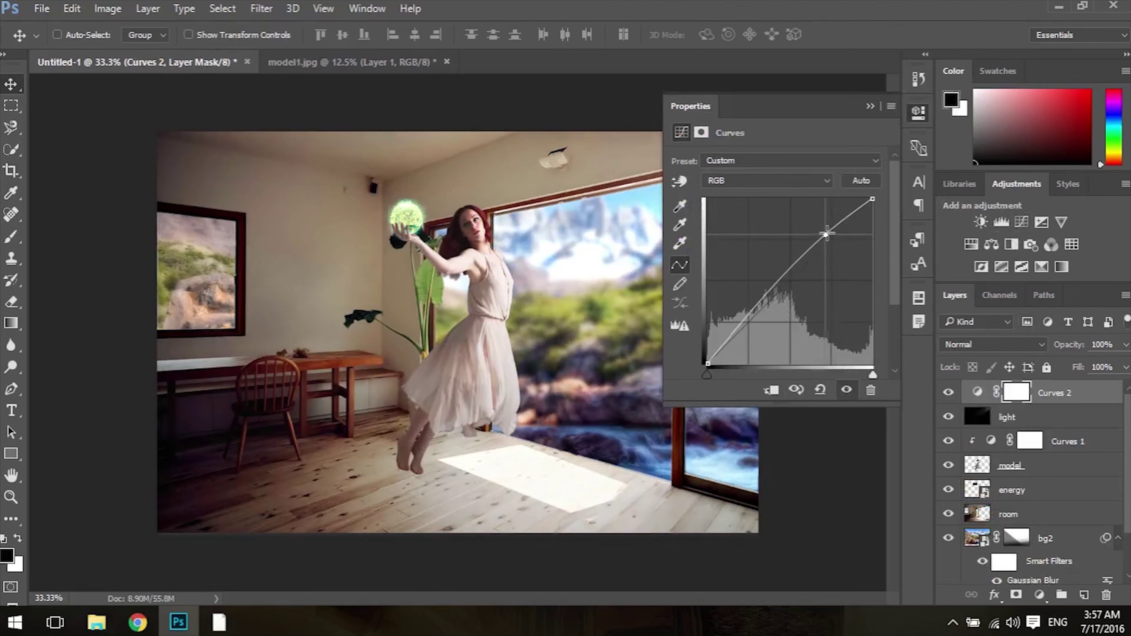
left_click_drag(769, 299, 766, 310)
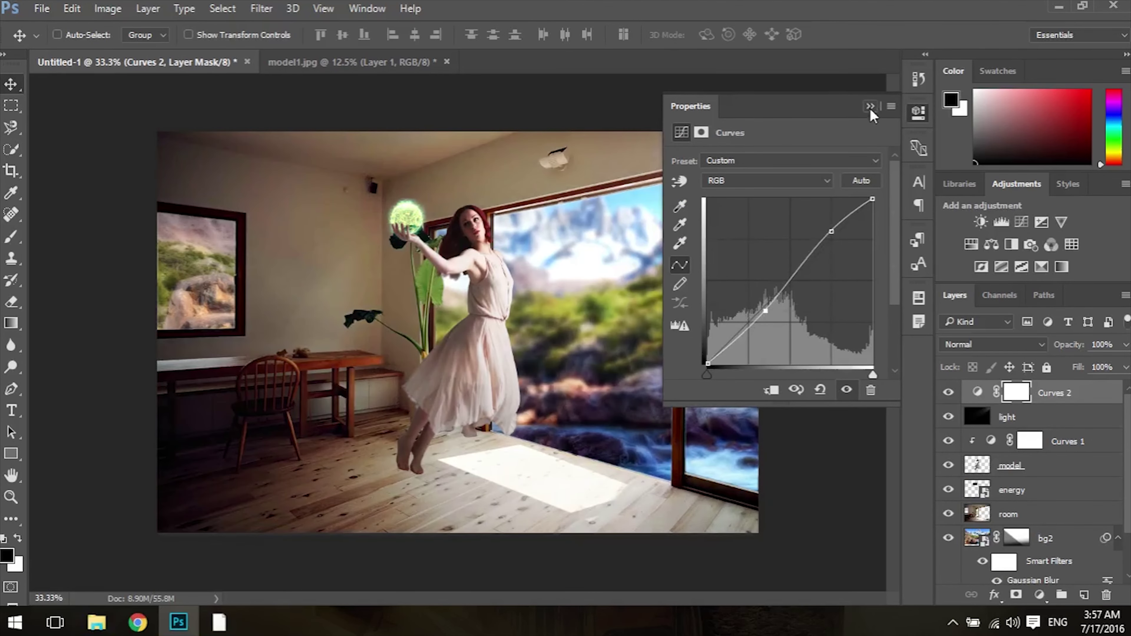
left_click(870, 107)
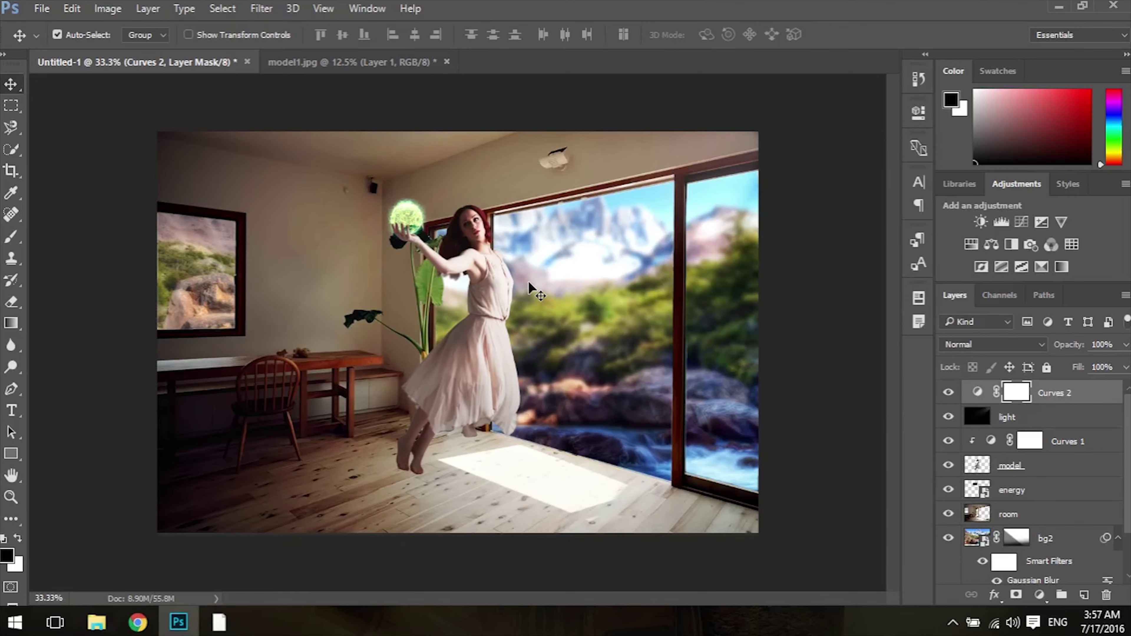
Step: Choose the Brush tool with a 675 px smoke-shaped brush tip
key("ctrl+plus")
key("ctrl+minus")
left_click(949, 416)
left_click(13, 239)
left_click(83, 35)
scroll(299, 364, "down", 3)
scroll(300, 364, "down", 2)
scroll(296, 367, "down", 2)
scroll(285, 375, "down", 2)
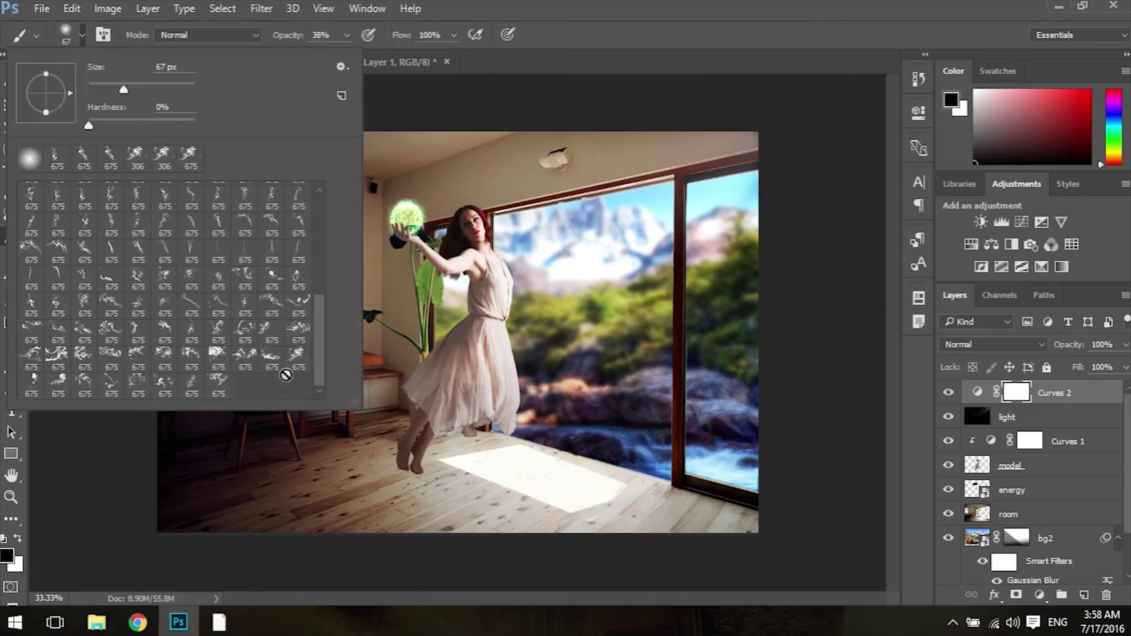
left_click(297, 358)
left_click(419, 412)
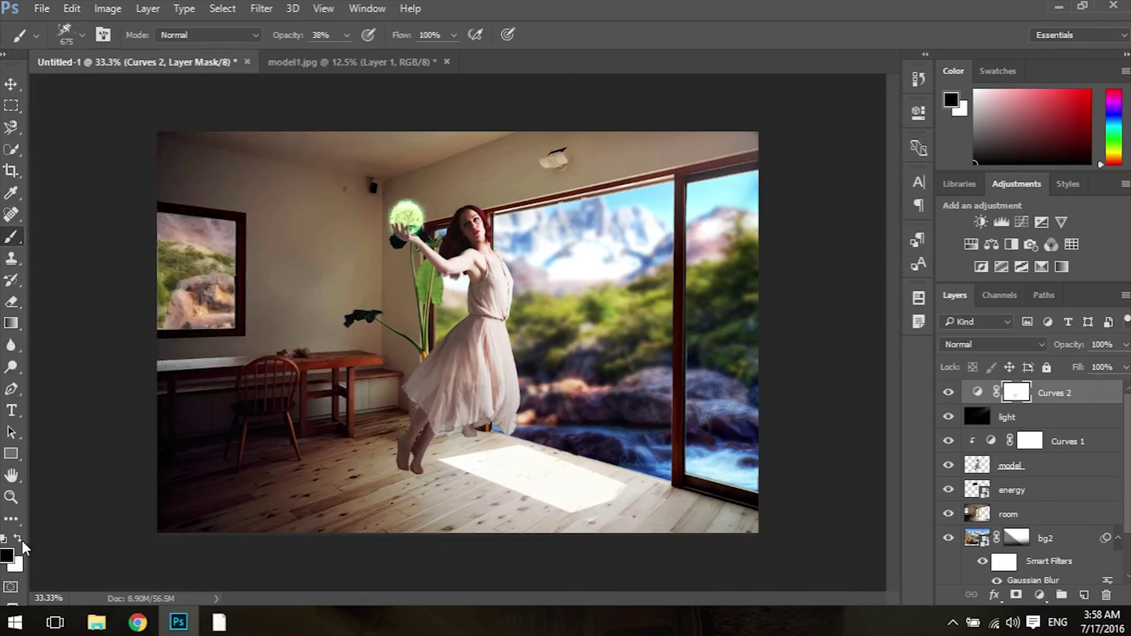
Step: Switch to white, add new Layer 1, and stamp smoke around the legs at 89% opacity
key("x")
key("ctrl+shift+n")
key("Return")
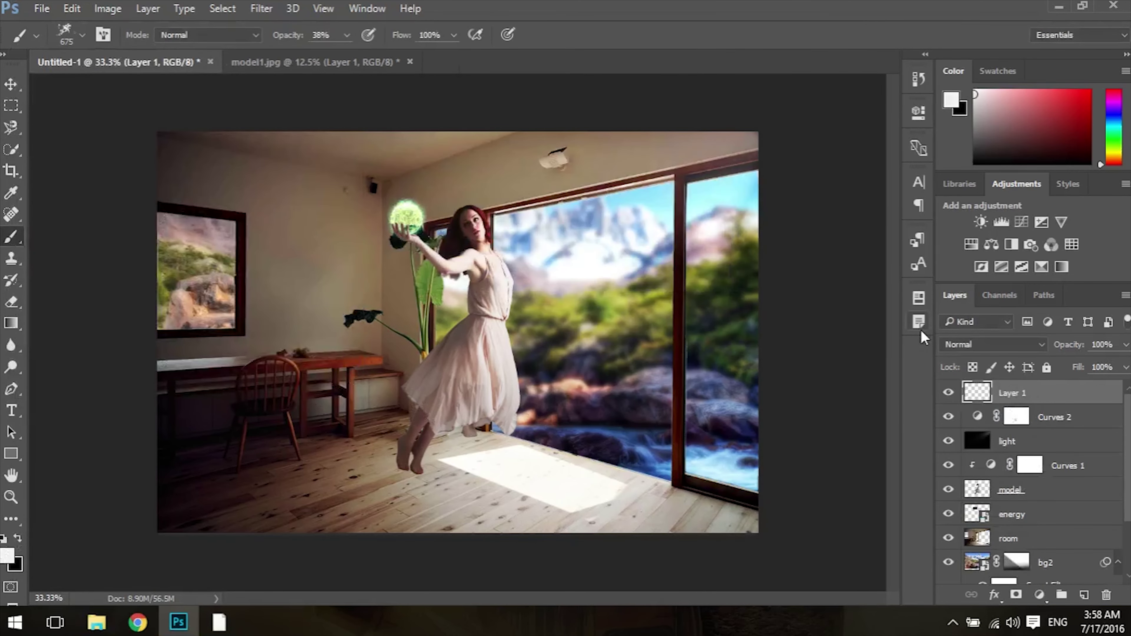
left_click_drag(392, 401, 441, 463)
key("ctrl+z")
left_click_drag(287, 36, 348, 50)
left_click(410, 439)
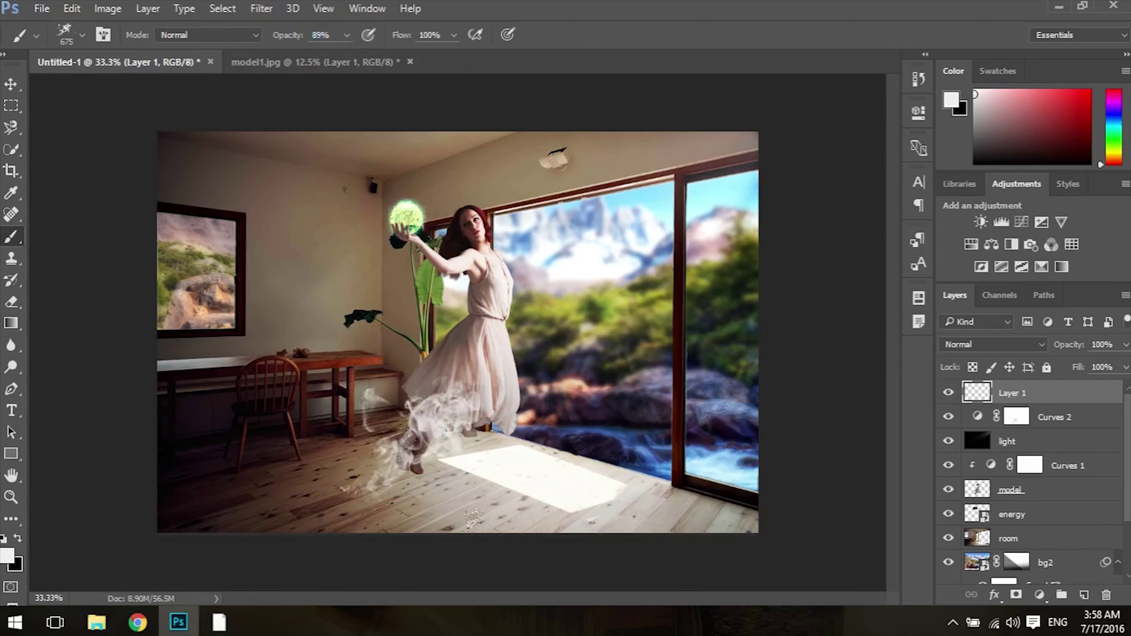
Step: Try other smoke brush tips, rotating the tip about 90 degrees and tilting its angle
left_click(82, 34)
left_click(244, 331)
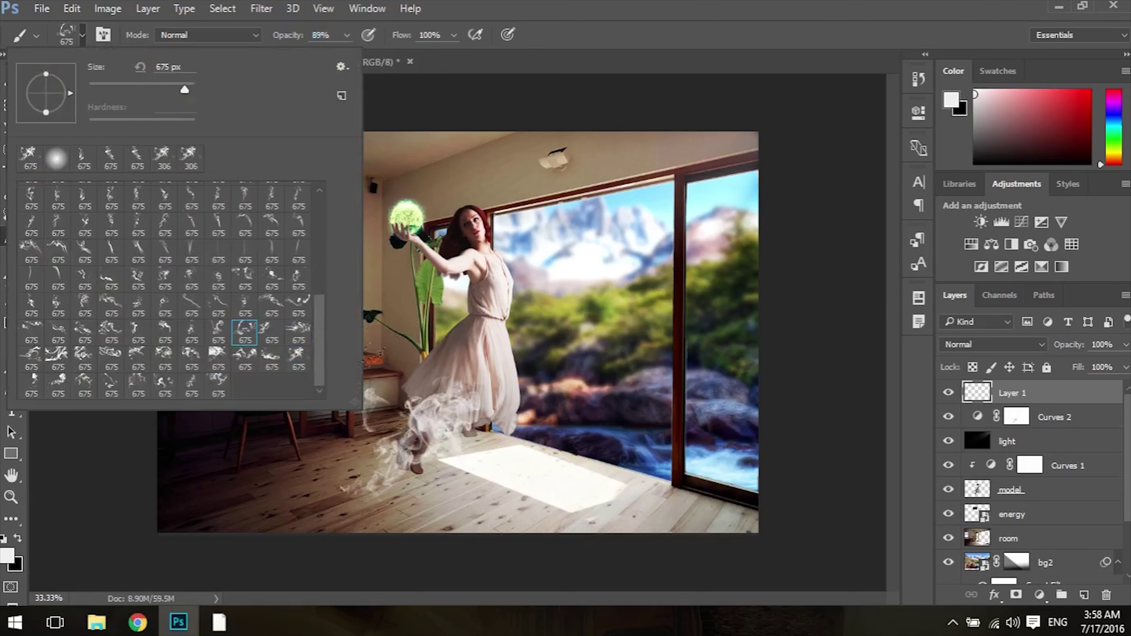
left_click(457, 469)
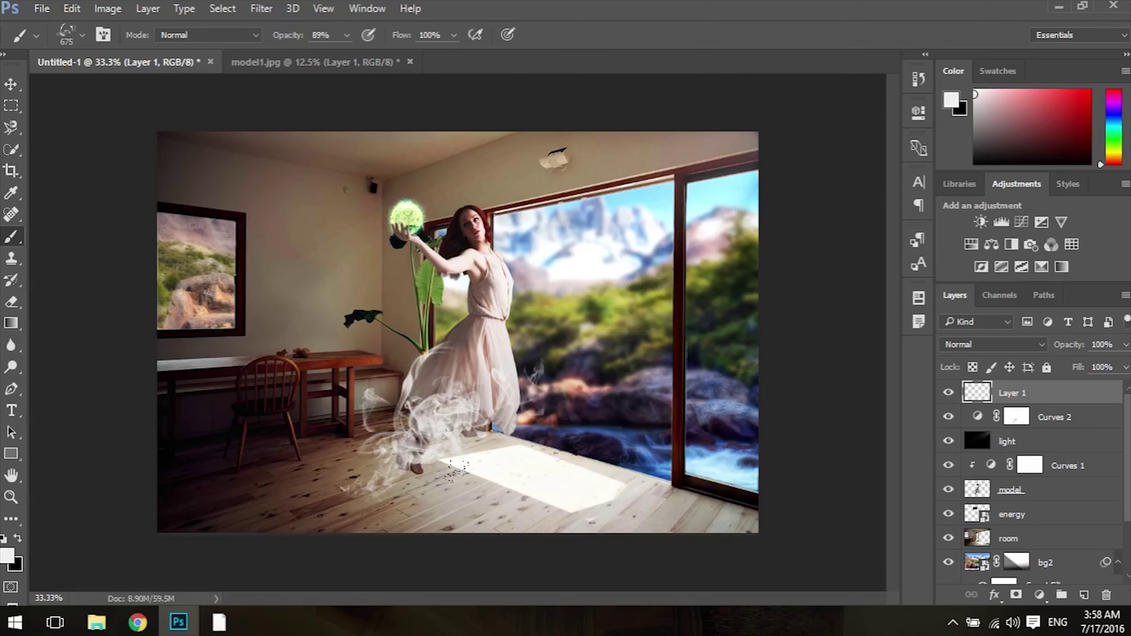
left_click(83, 35)
left_click(108, 277)
left_click_drag(73, 98, 50, 127)
left_click(387, 350)
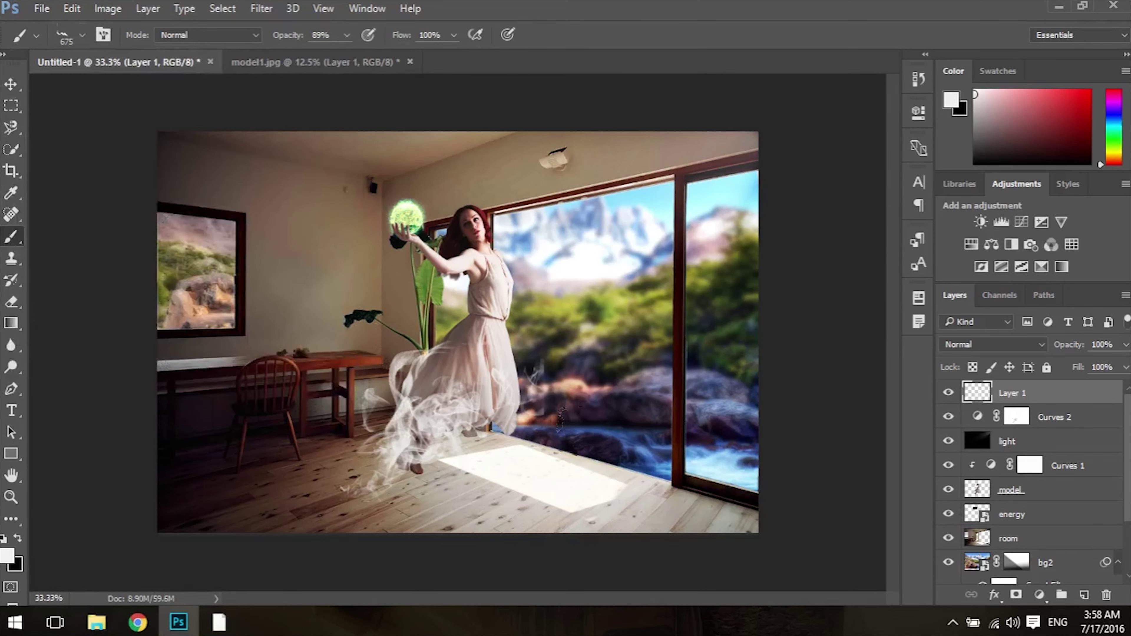
left_click(82, 34)
left_click_drag(50, 120, 47, 66)
left_click(512, 398)
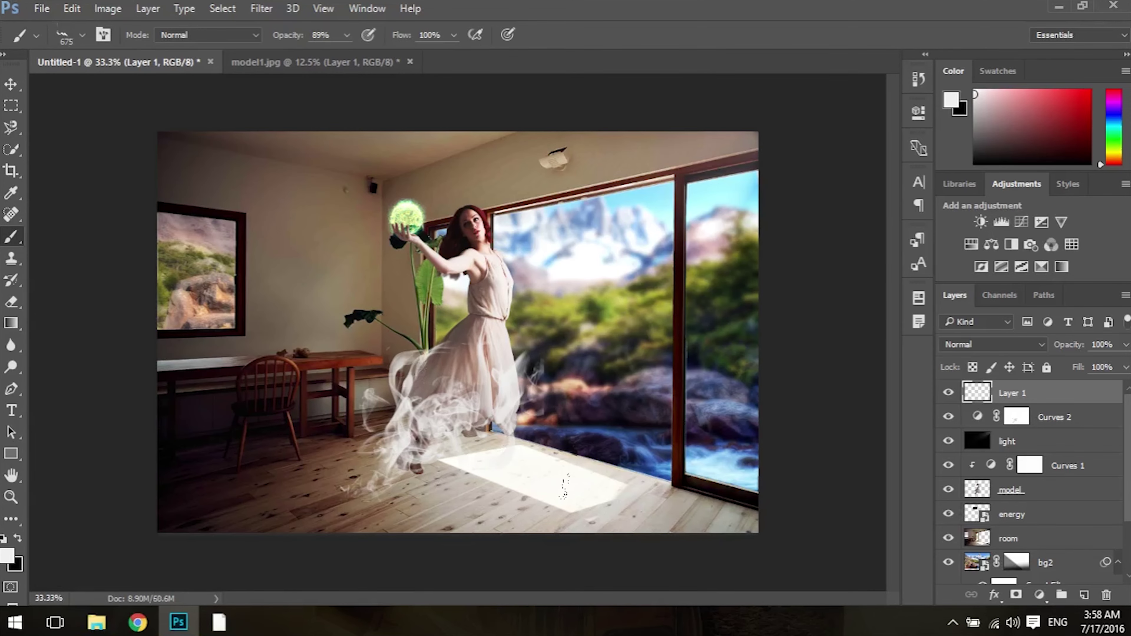
Step: Zoom to 66.7% on the legs and floor, and hide the smoke layer
left_click(15, 85)
key("ctrl+plus")
key("ctrl+plus")
left_click_drag(557, 379, 540, 227)
left_click(948, 392)
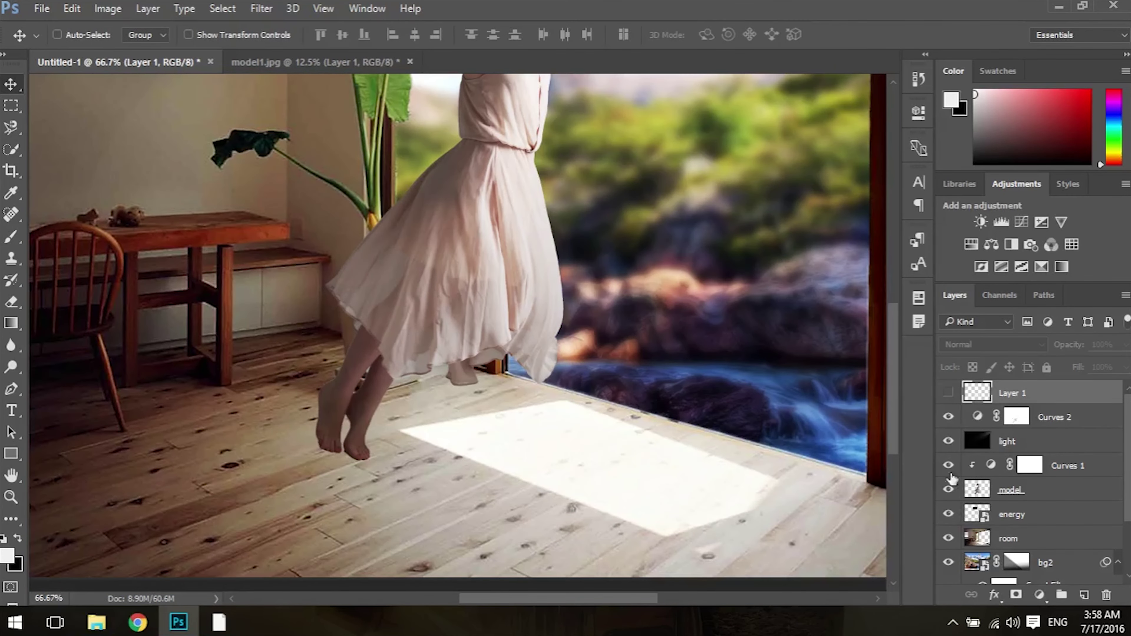
Step: Add a mask to Layer 1 and select the model layer, toggling smoke visibility to compare
left_click(1015, 595)
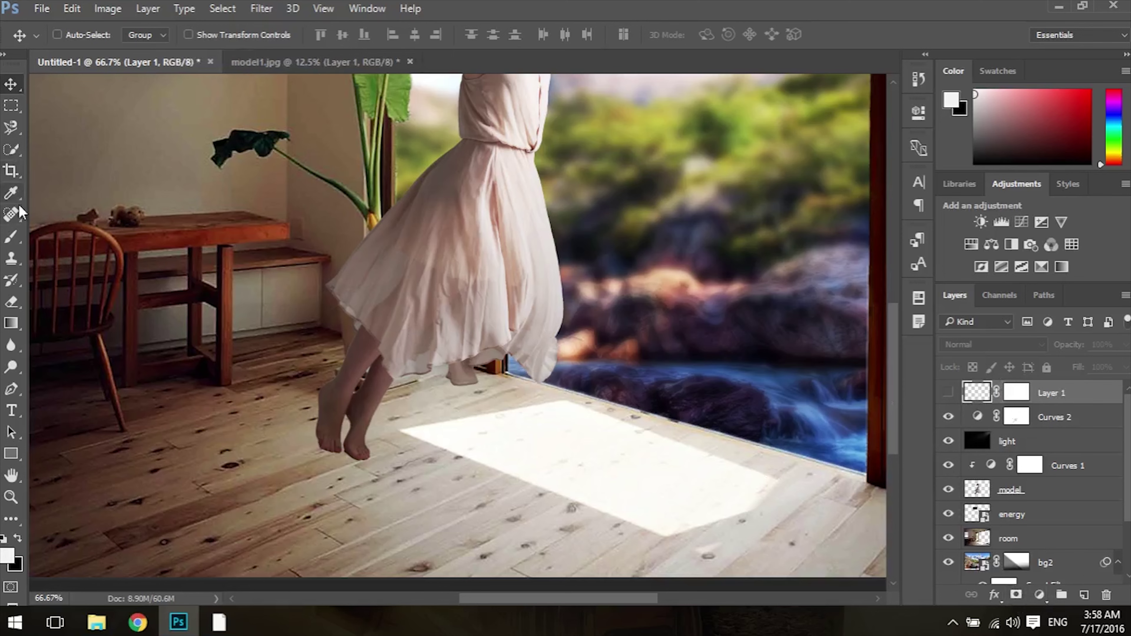
left_click(11, 237)
left_click(948, 393)
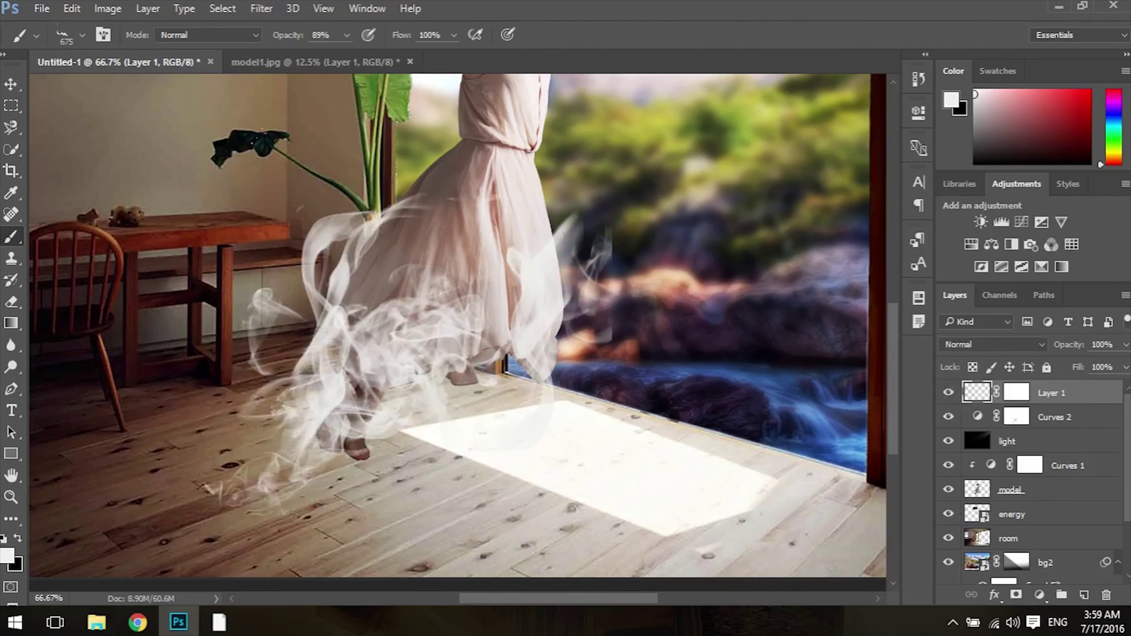
left_click(948, 392)
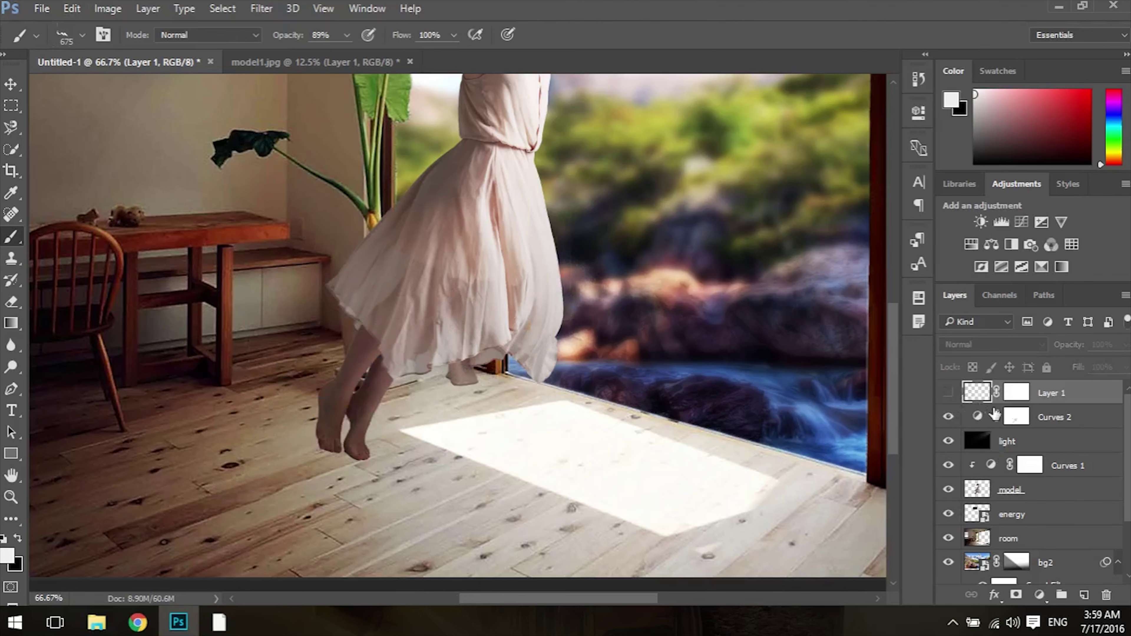
left_click(1009, 495)
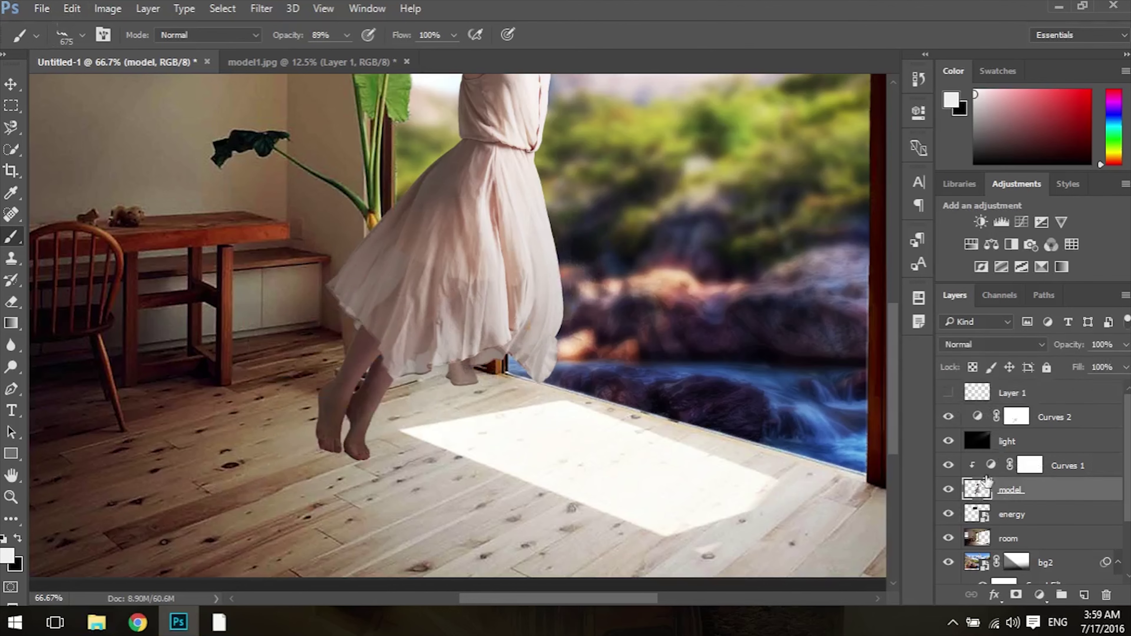
left_click(947, 393)
left_click(948, 393)
Step: Add a mask to the model layer and set up a black soft round 78 px brush
left_click(1016, 595)
left_click(84, 32)
scroll(169, 268, "up", 5)
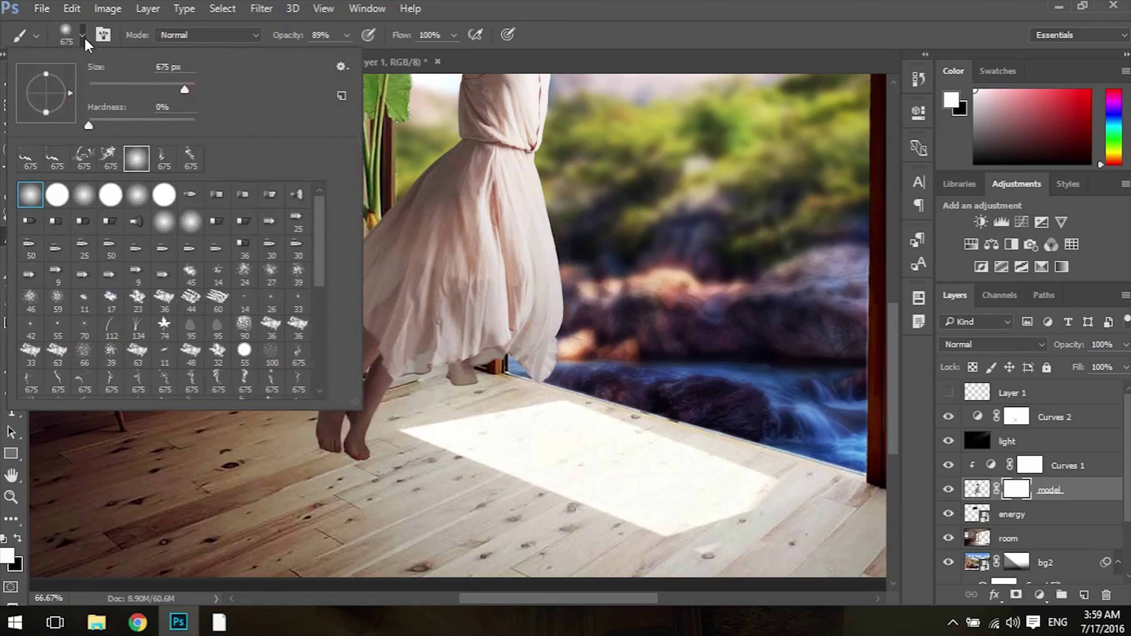
double_click(30, 194)
left_click(82, 35)
left_click(382, 377)
left_click(18, 538)
Step: Mask out the model's rear leg and foot, then show the smoke at 66.7% zoom
mouse_move(356, 372)
left_mouse_down()
mouse_move(344, 471)
mouse_move(338, 340)
mouse_move(360, 460)
left_mouse_up()
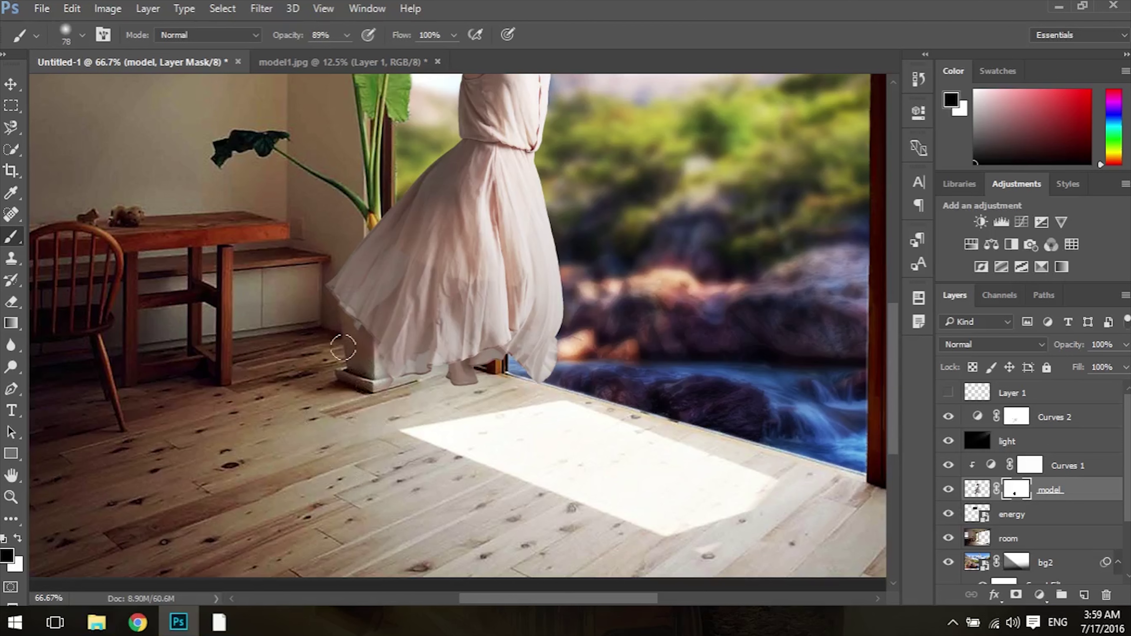
left_click_drag(328, 390, 547, 443)
left_click_drag(463, 381, 456, 382)
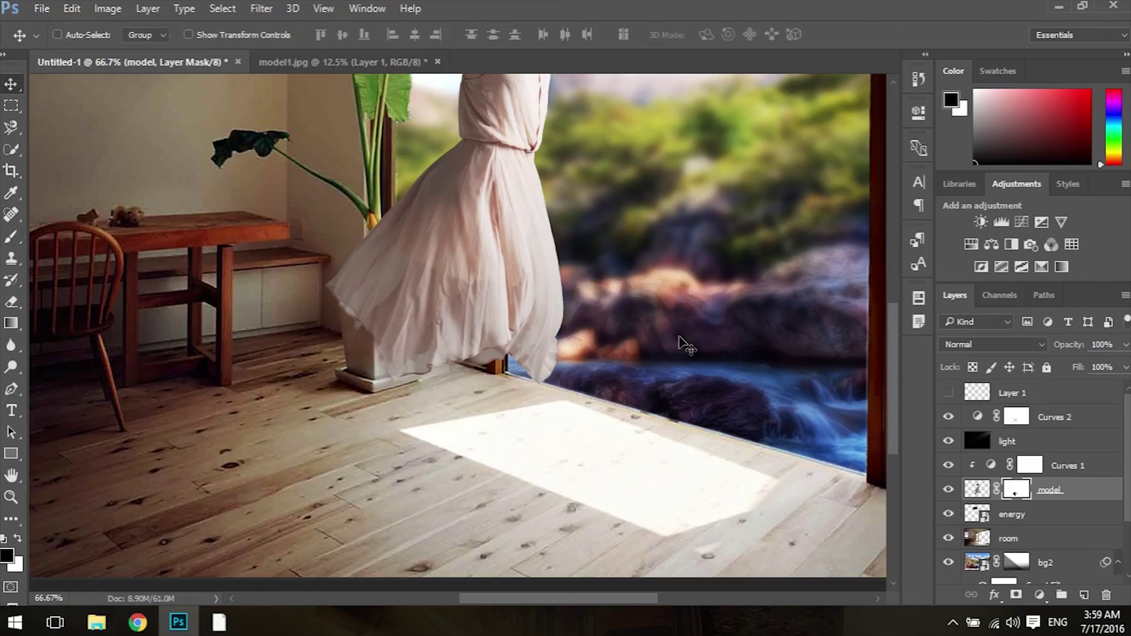
key("ctrl+minus")
key("ctrl+minus")
left_click(949, 393)
key("ctrl+plus")
left_click_drag(562, 327, 565, 255)
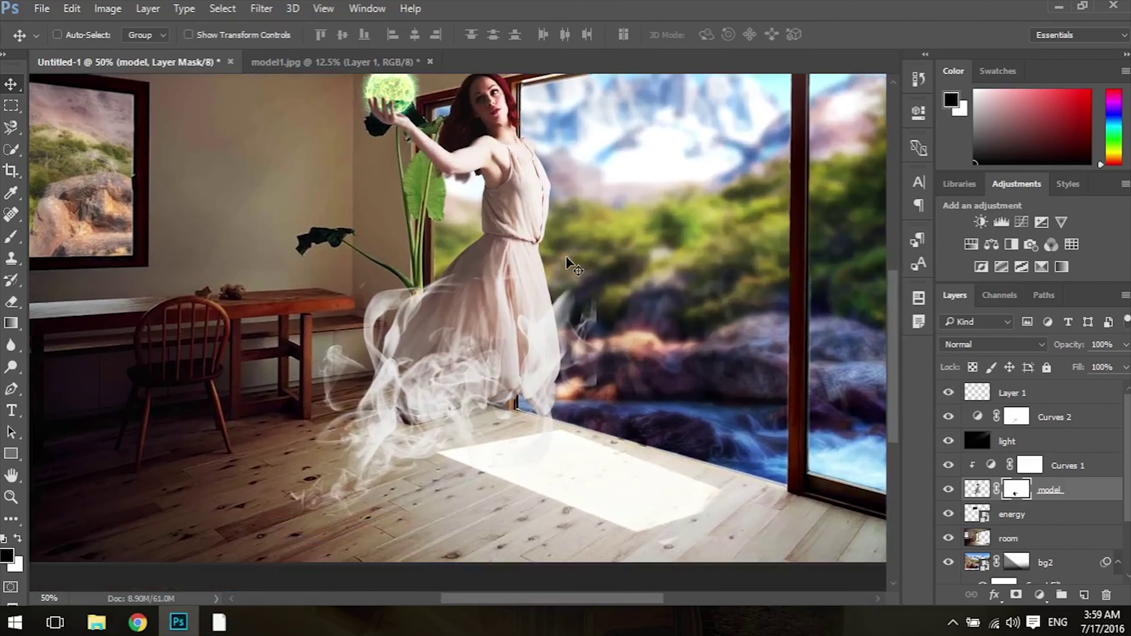
key("ctrl+plus")
left_click(1046, 395)
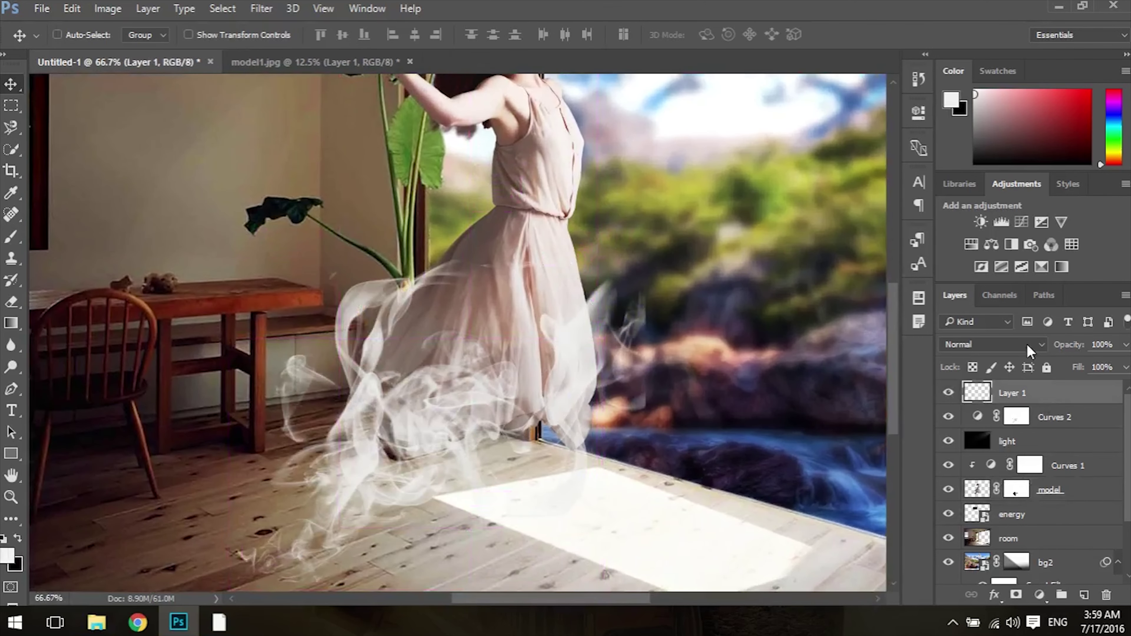
left_click(976, 243)
left_click(770, 390)
left_click_drag(775, 249, 853, 249)
left_click_drag(775, 279, 741, 279)
left_click_drag(775, 219, 808, 219)
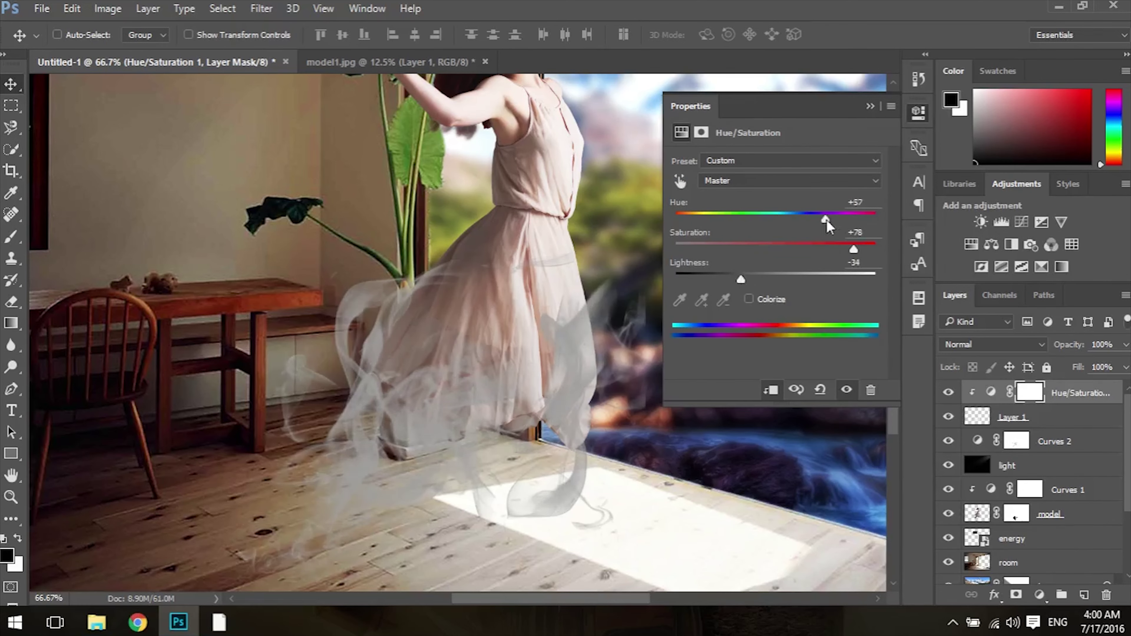
mouse_move(738, 279)
left_mouse_down()
mouse_move(798, 279)
mouse_move(773, 279)
left_mouse_up()
left_click_drag(808, 219, 780, 219)
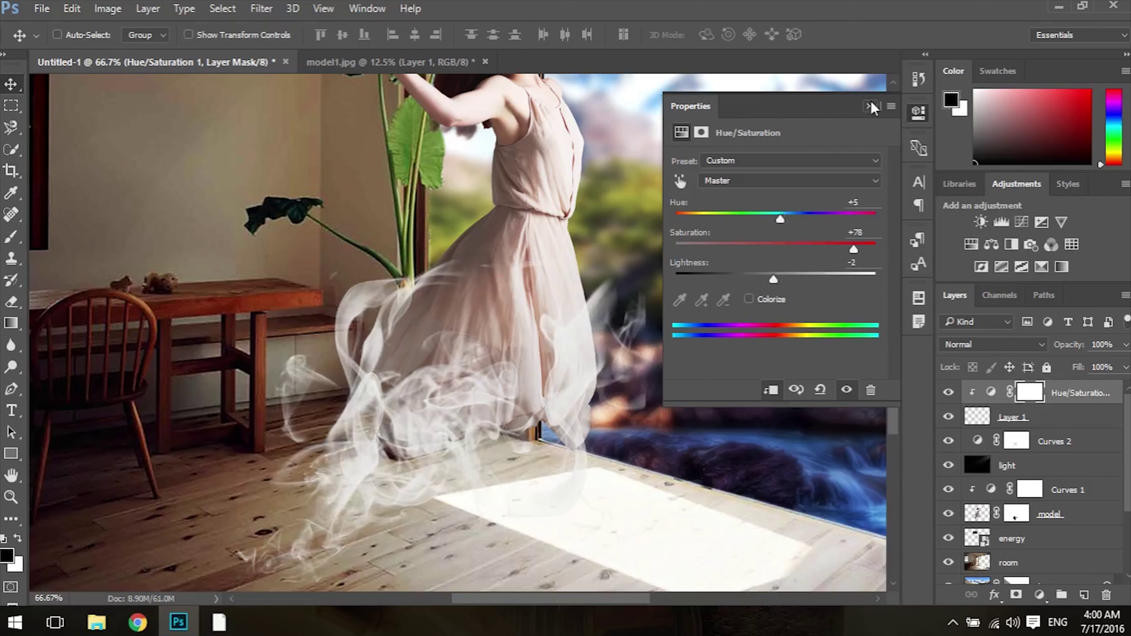
left_click(871, 104)
key("Delete")
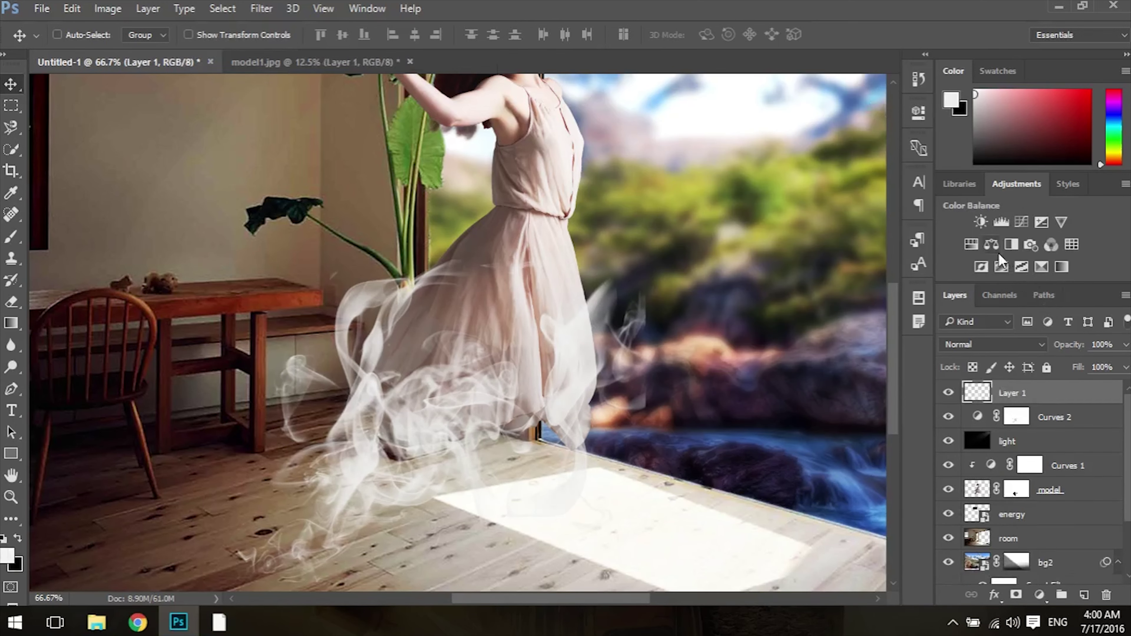
Step: Set Layer 1 to 68% opacity and 96% fill, then zoom out to the whole image
left_click_drag(1069, 345, 1058, 349)
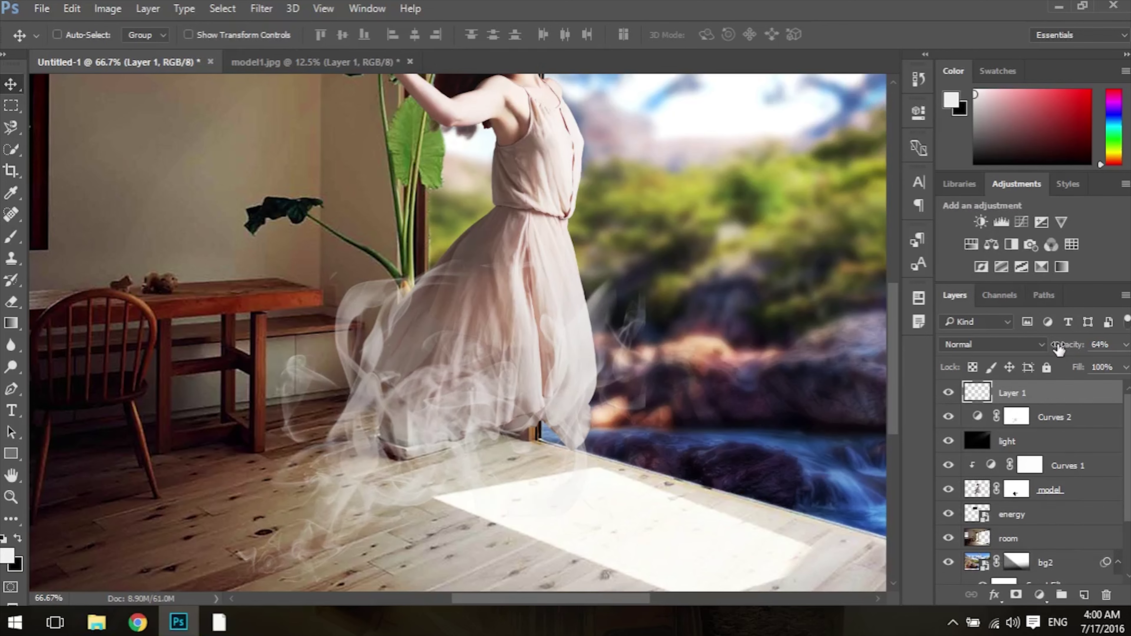
left_click_drag(1054, 348, 1052, 345)
left_click_drag(1078, 366, 1073, 367)
key("ctrl")
key("ctrl+minus")
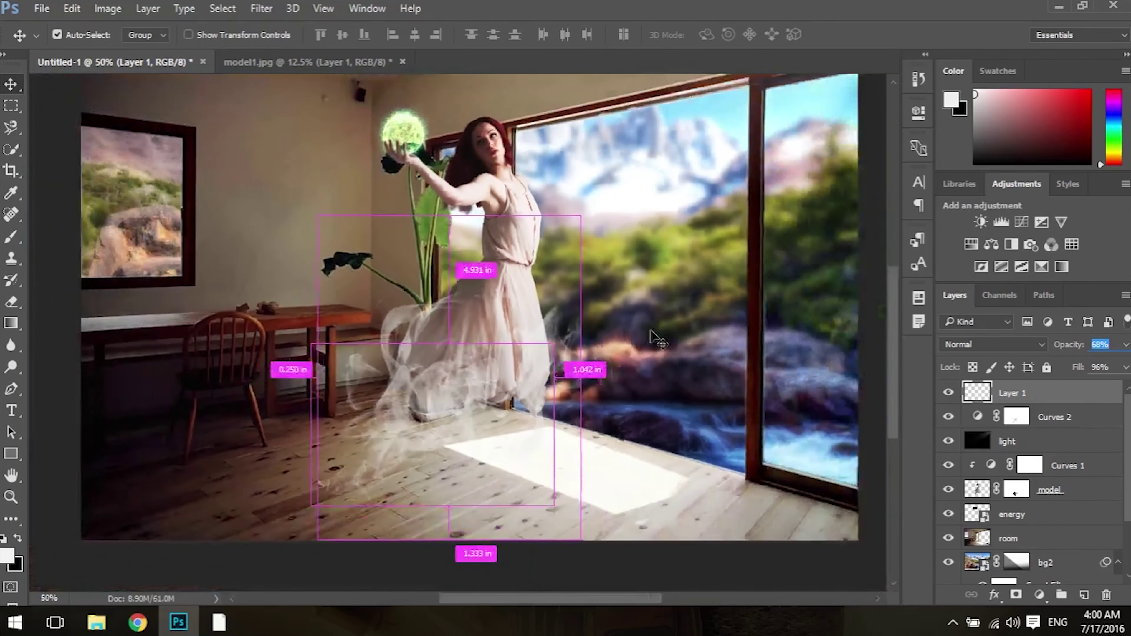
key("ctrl+minus")
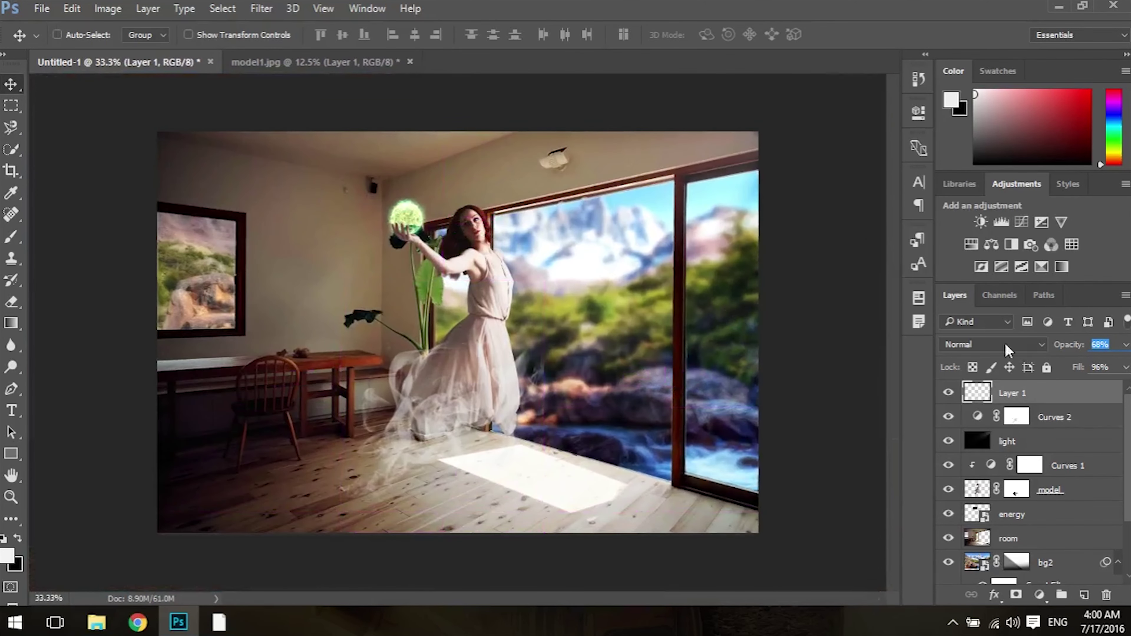